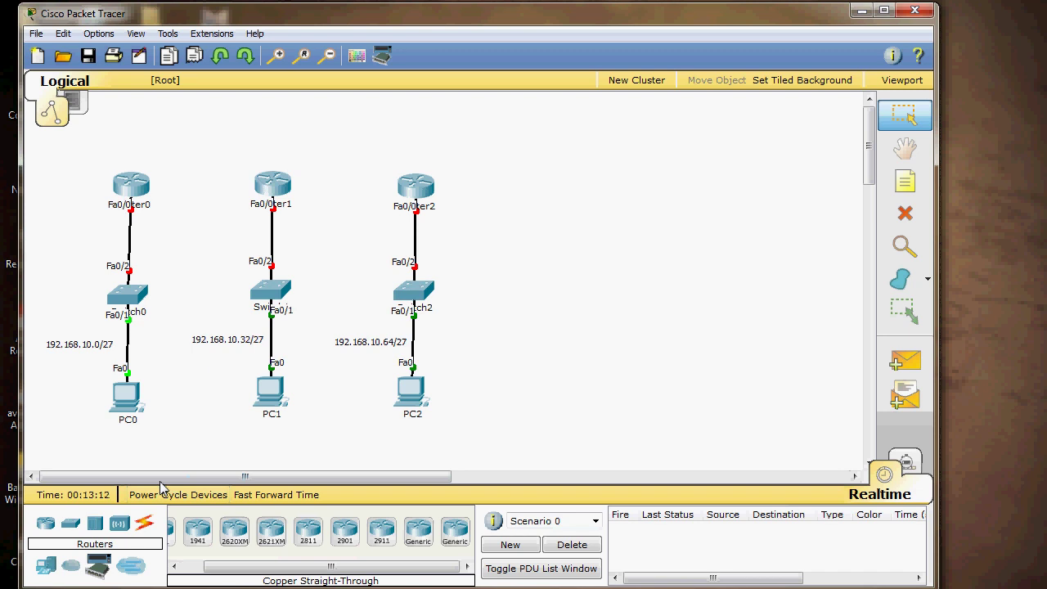
Try linking Router0 and Router1 with a copper cross-over cable between their FastEthernet1/0 ports.
click(145, 528)
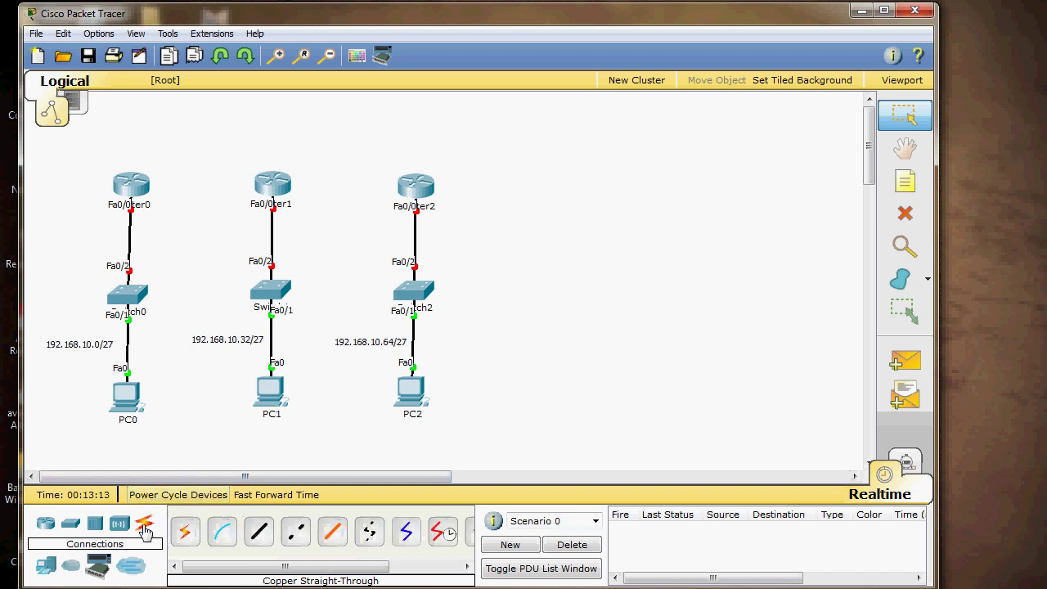
click(297, 534)
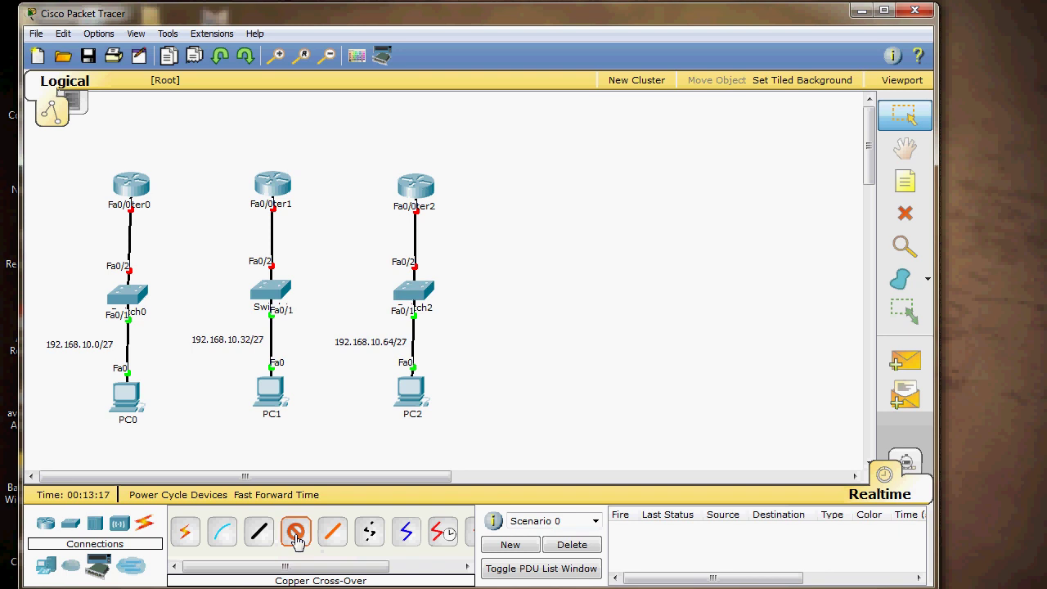
click(139, 183)
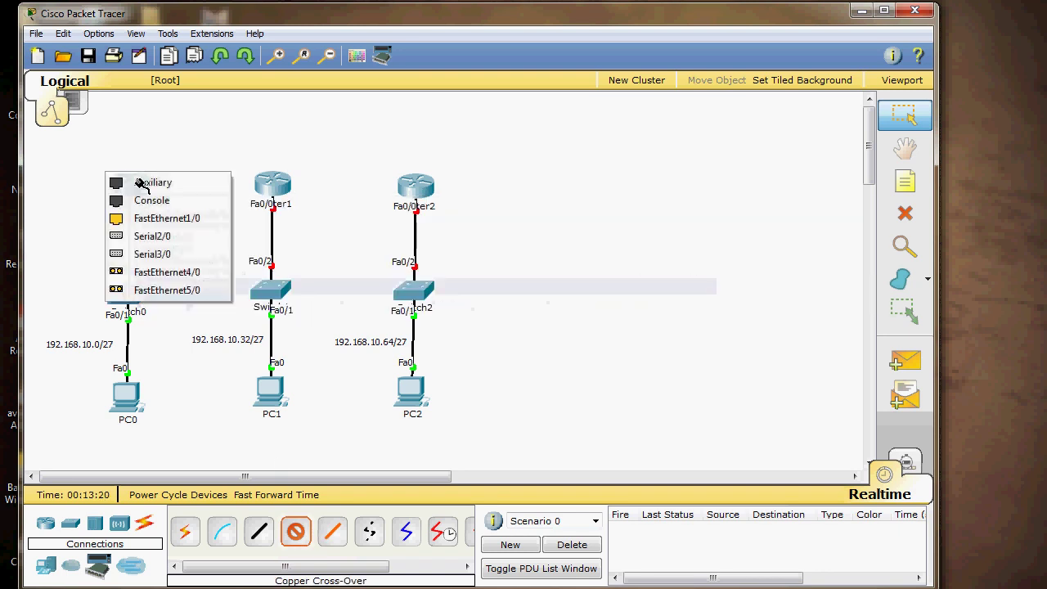
click(145, 223)
click(273, 187)
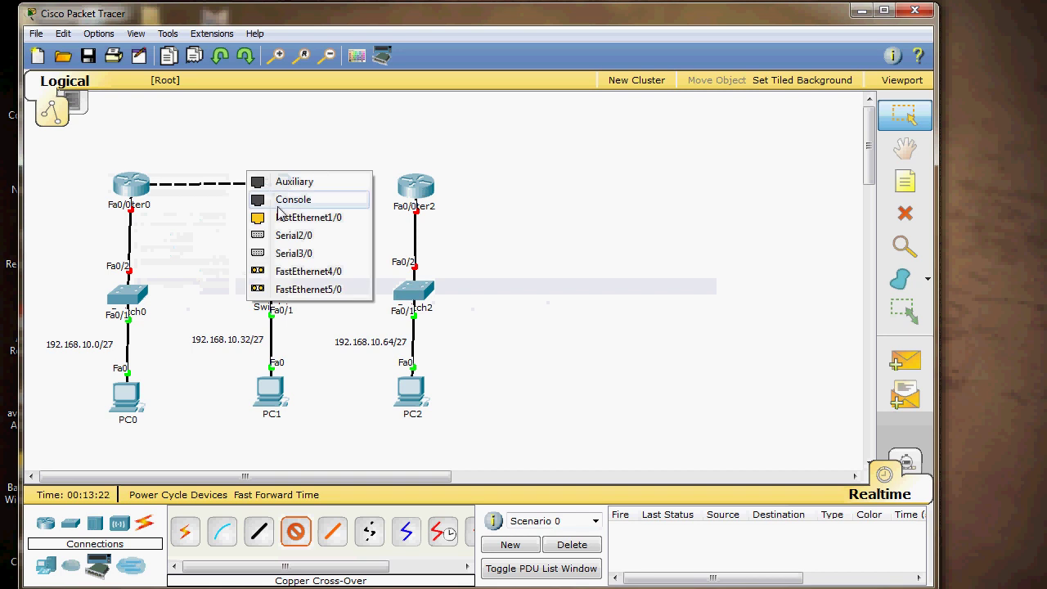
click(281, 219)
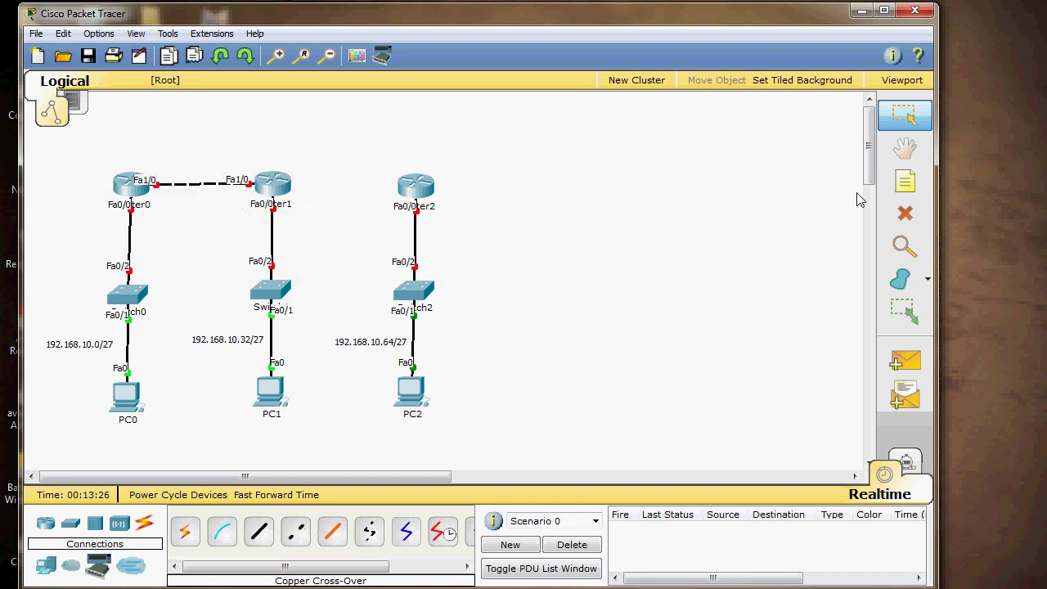
Delete the cross-over cable between Router0 and Router1.
click(886, 211)
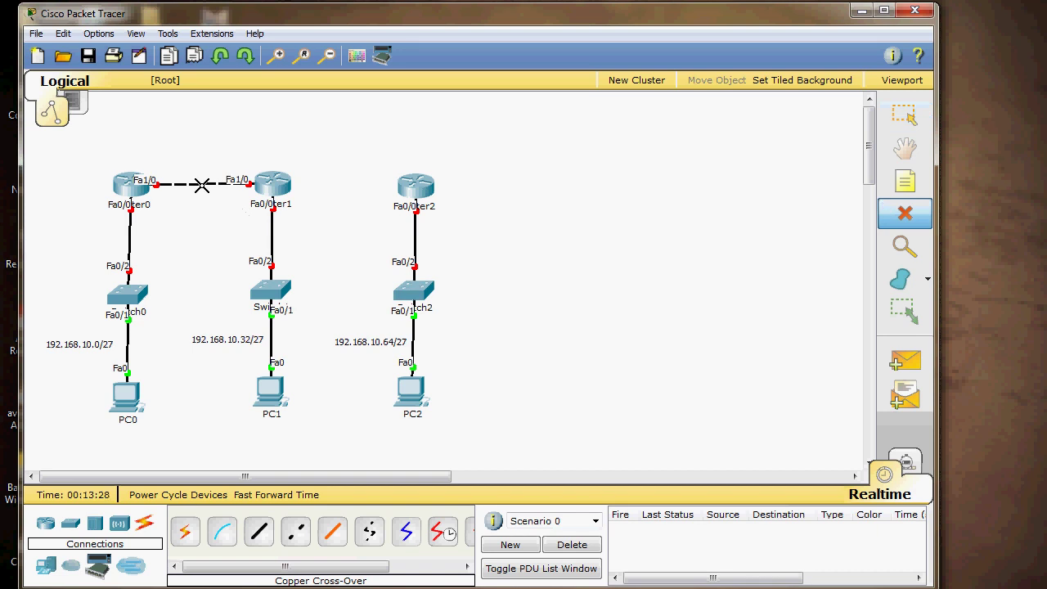
click(202, 185)
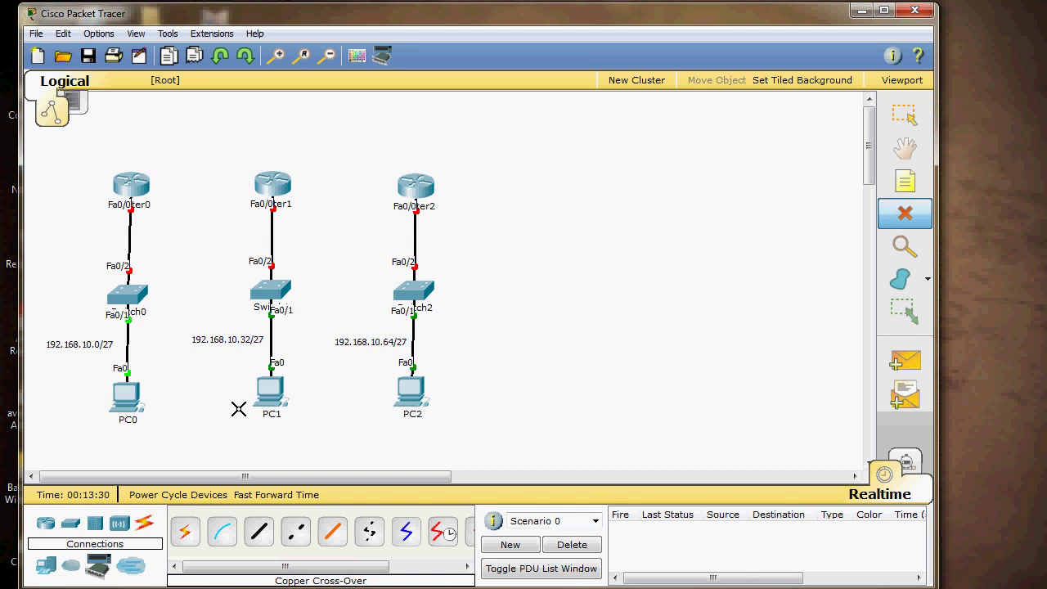
Connect Router0's Serial2/0 port to Router1's Serial2/0 port with a Serial DCE cable.
drag(235, 564, 291, 567)
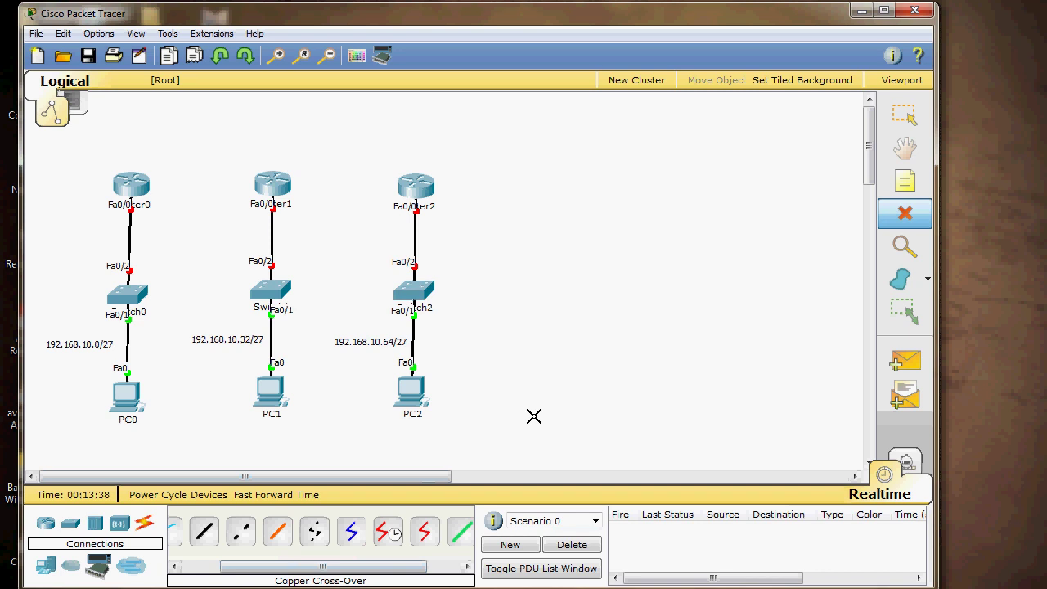
click(388, 533)
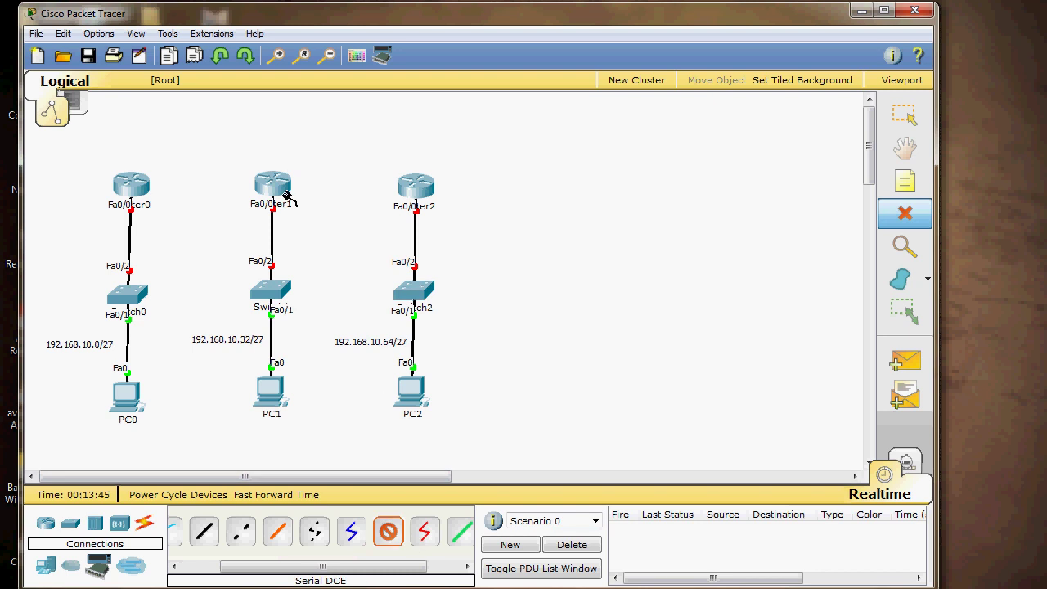
click(133, 185)
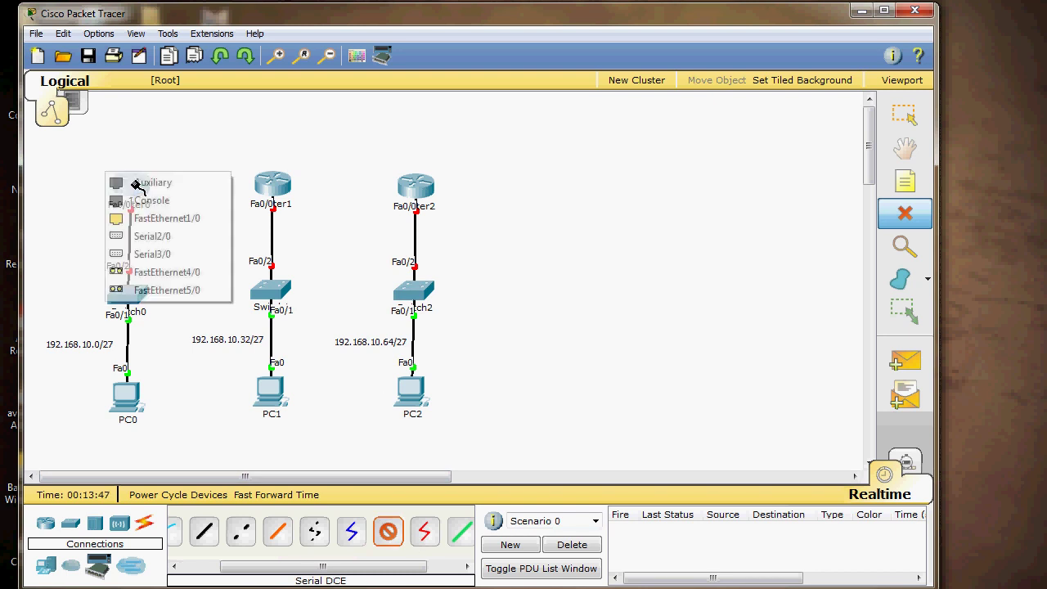
click(152, 236)
click(272, 186)
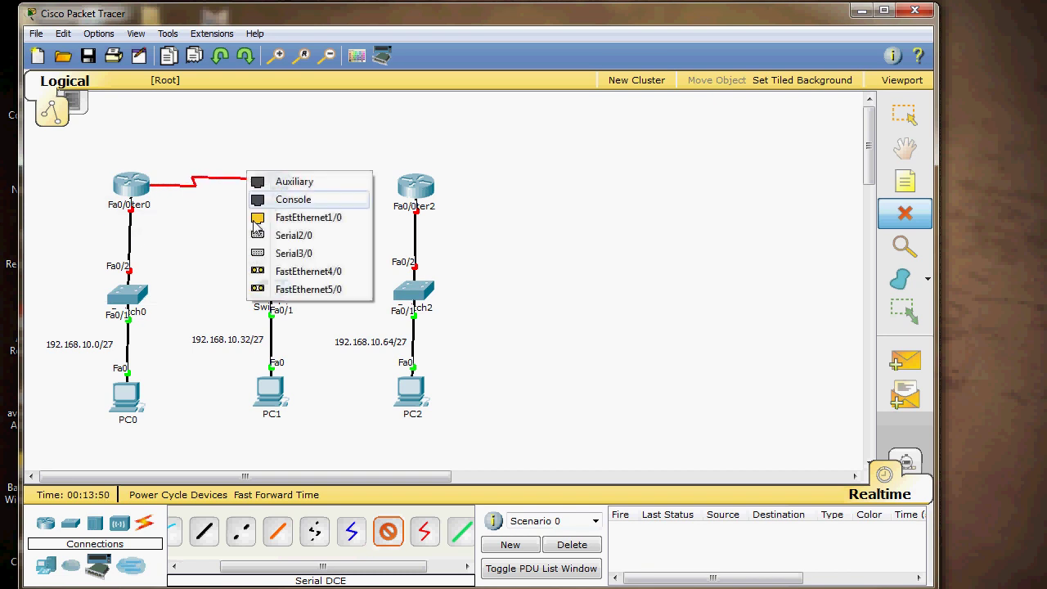
click(256, 235)
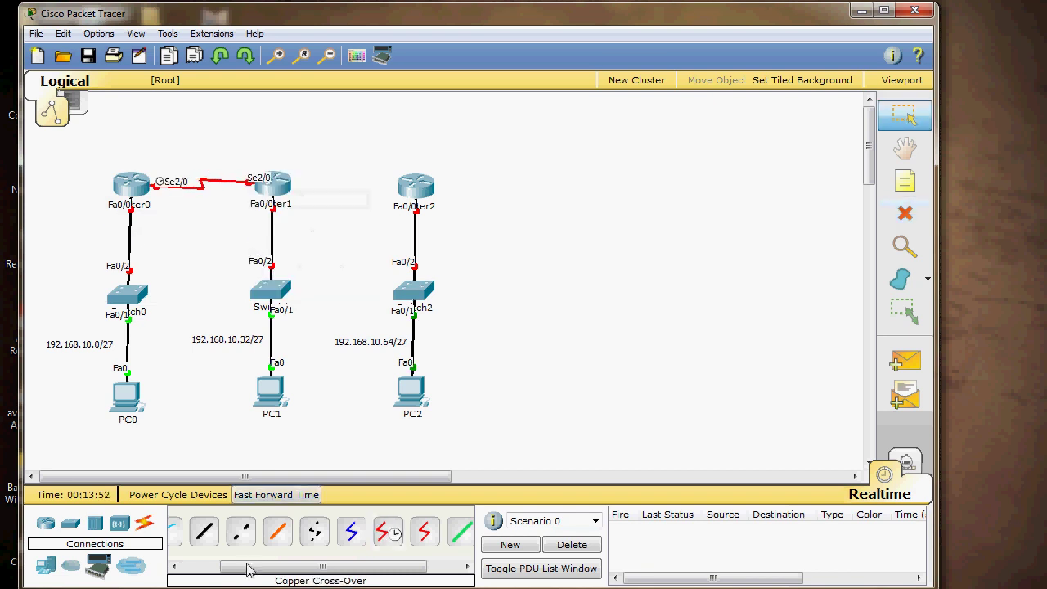
Connect Router1 to Router2 using the automatically chosen connection type.
drag(249, 570, 213, 570)
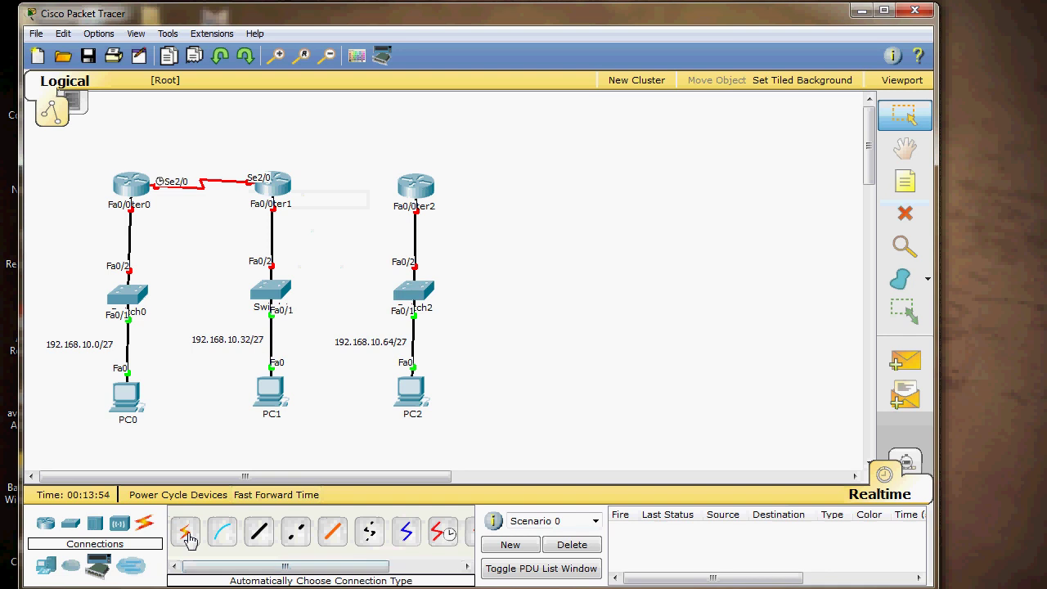
click(187, 534)
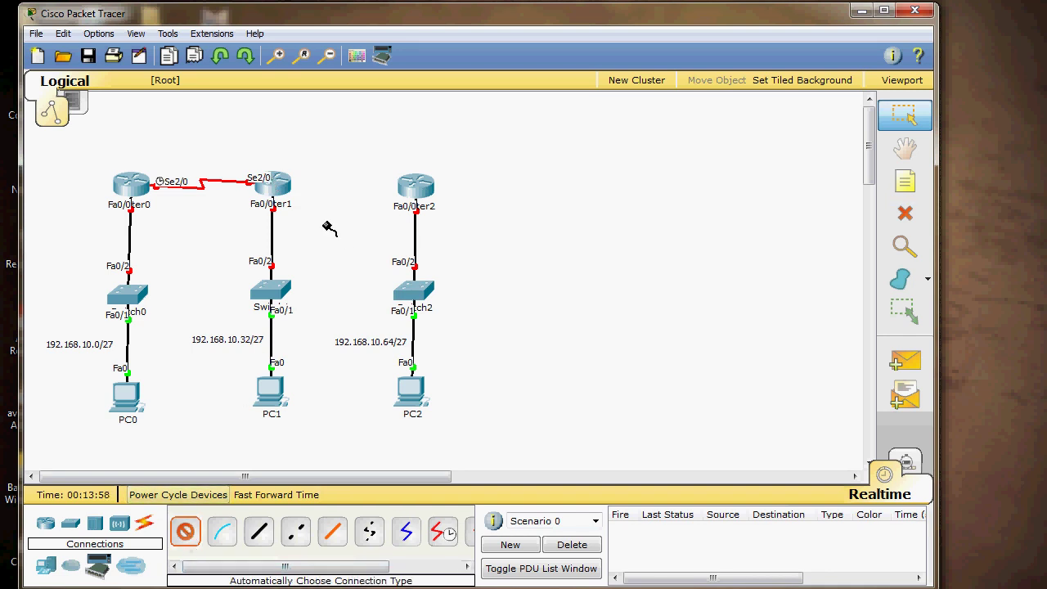
click(286, 187)
click(413, 187)
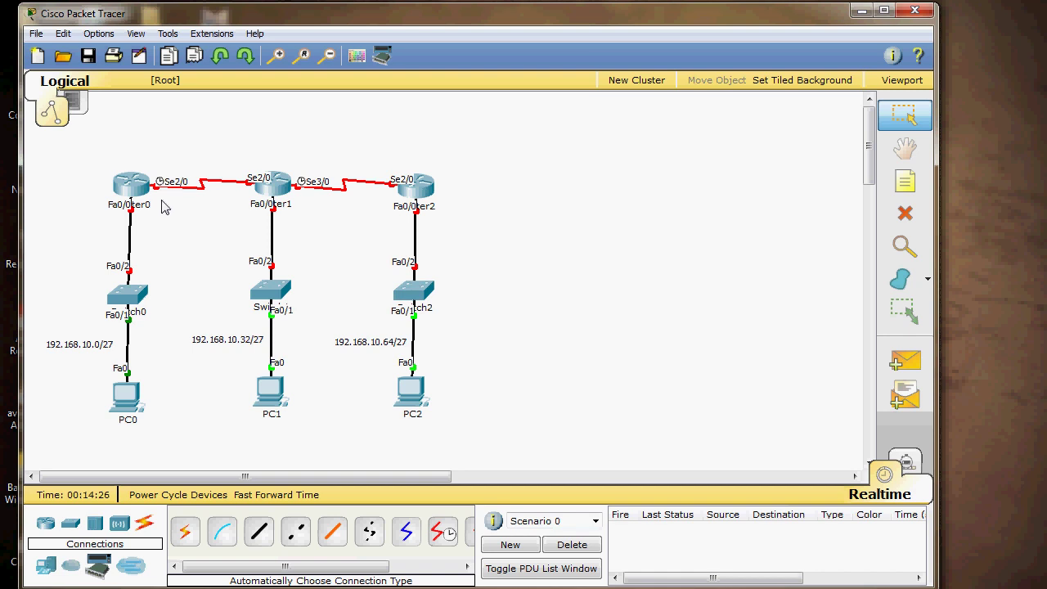
Add the note 192.168.10.96/27 above the serial link between Router0 and Router1.
mouse_move(160, 207)
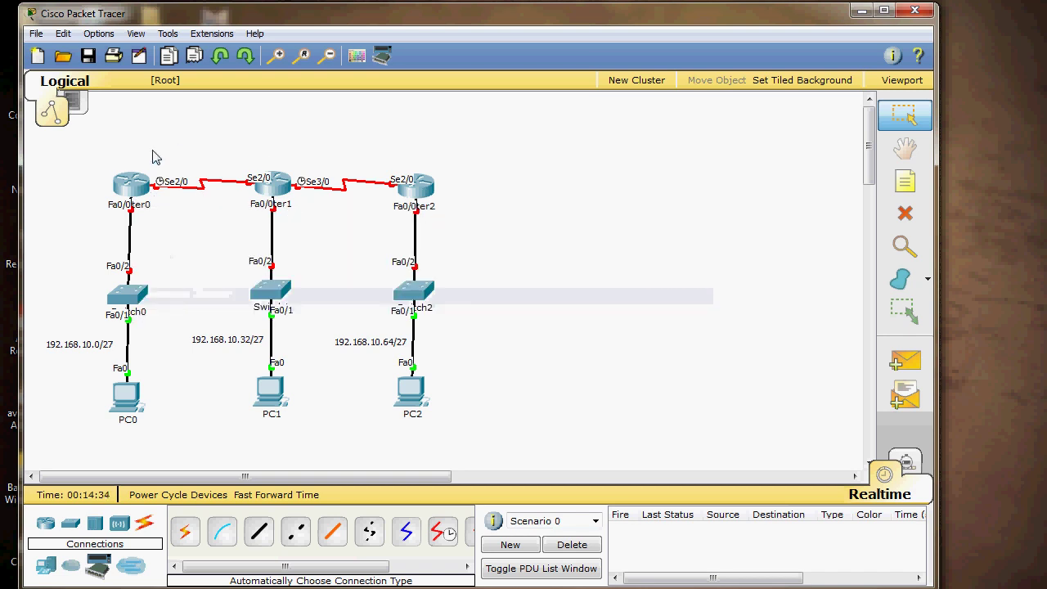
mouse_move(269, 203)
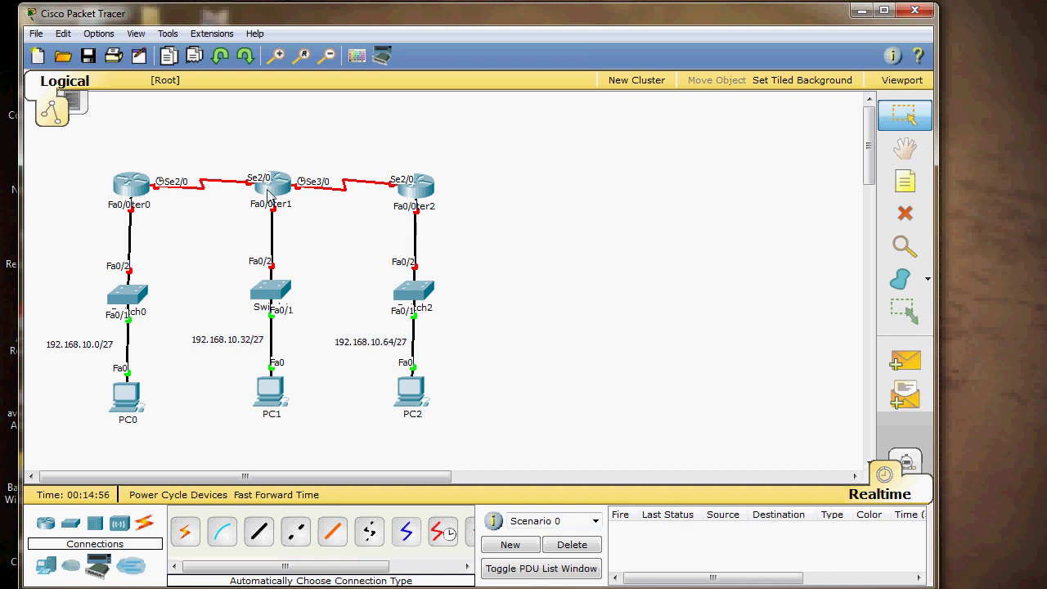
click(905, 180)
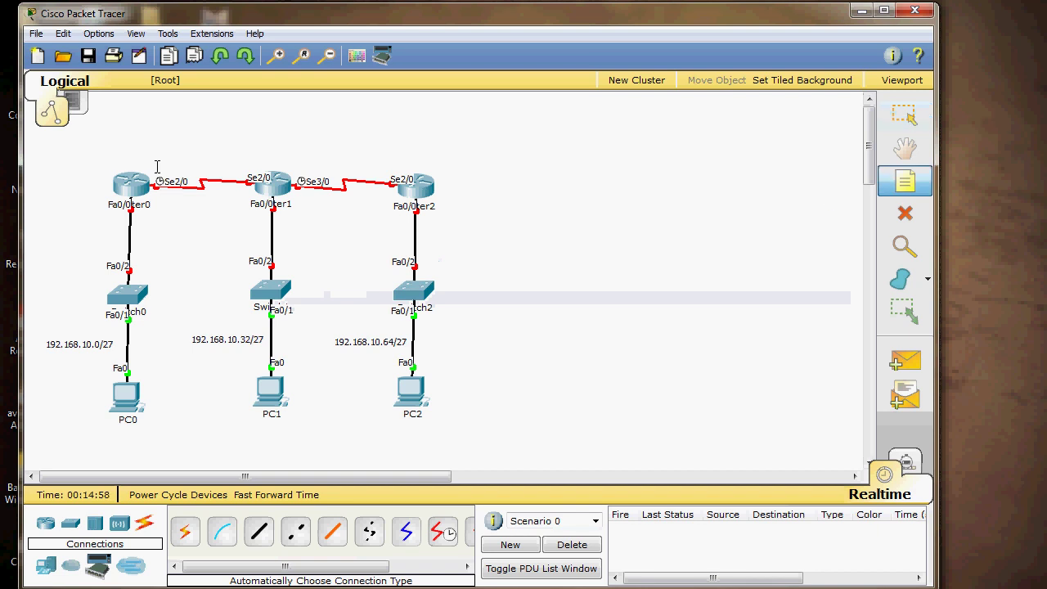
click(167, 156)
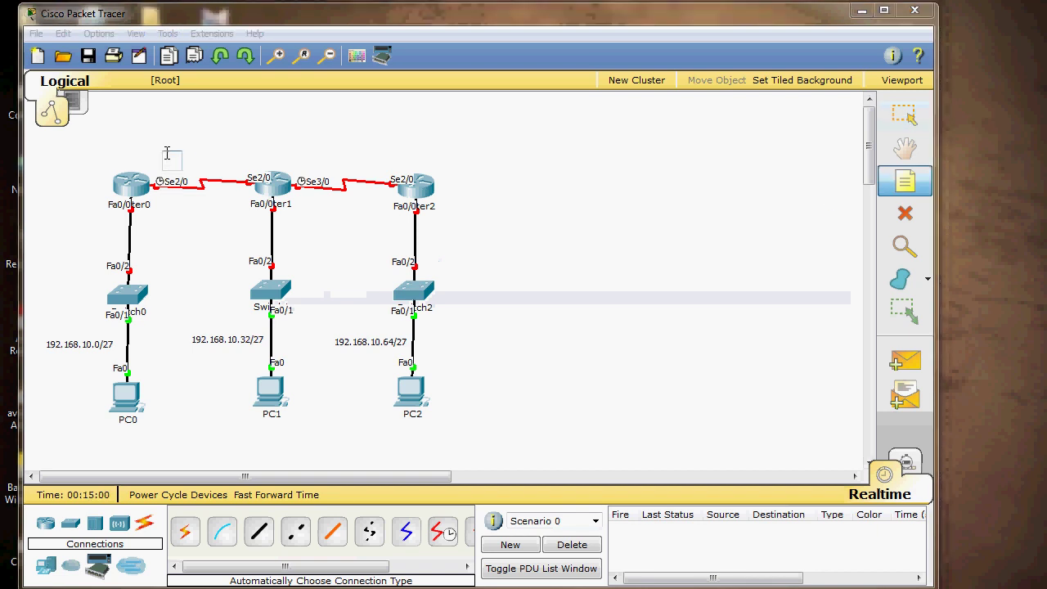
text(192.168.)
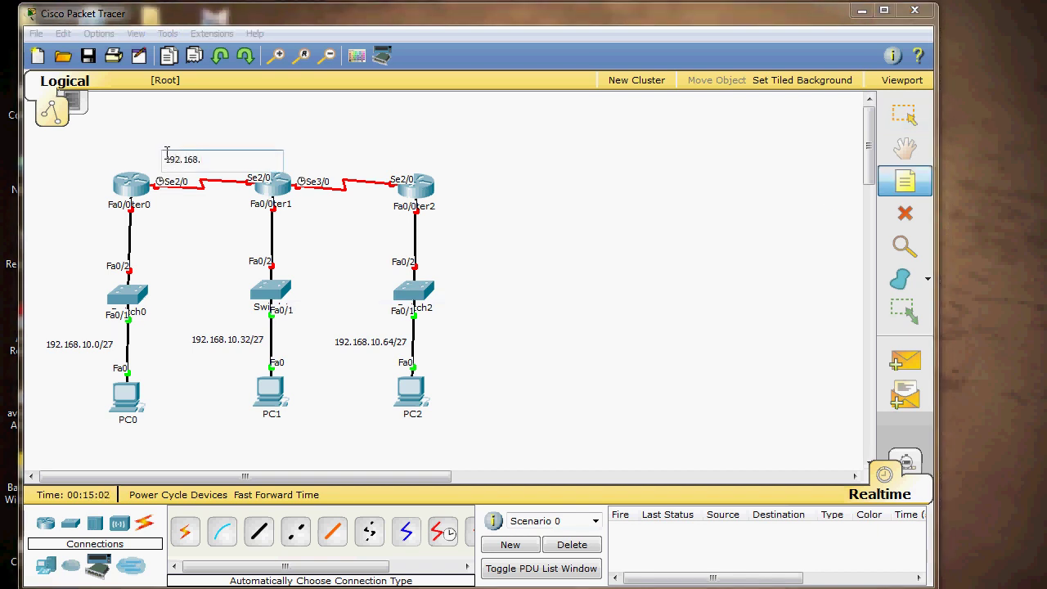
text(10.96/27)
click(326, 153)
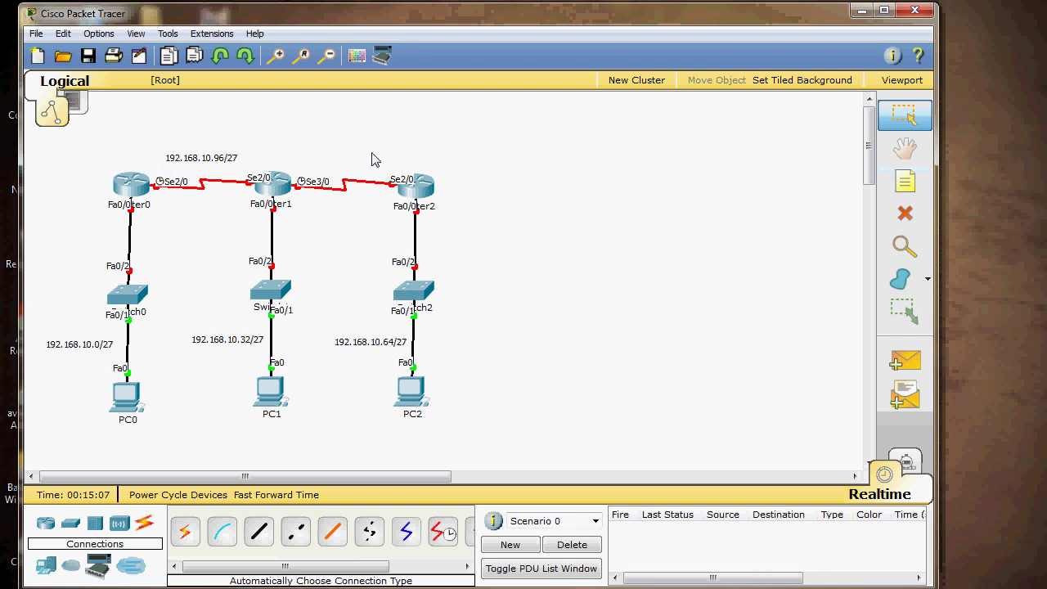
Add the note 192.168.10.128/27 above the serial link between Router1 and Router2.
click(323, 146)
text(192.168.10.128/27)
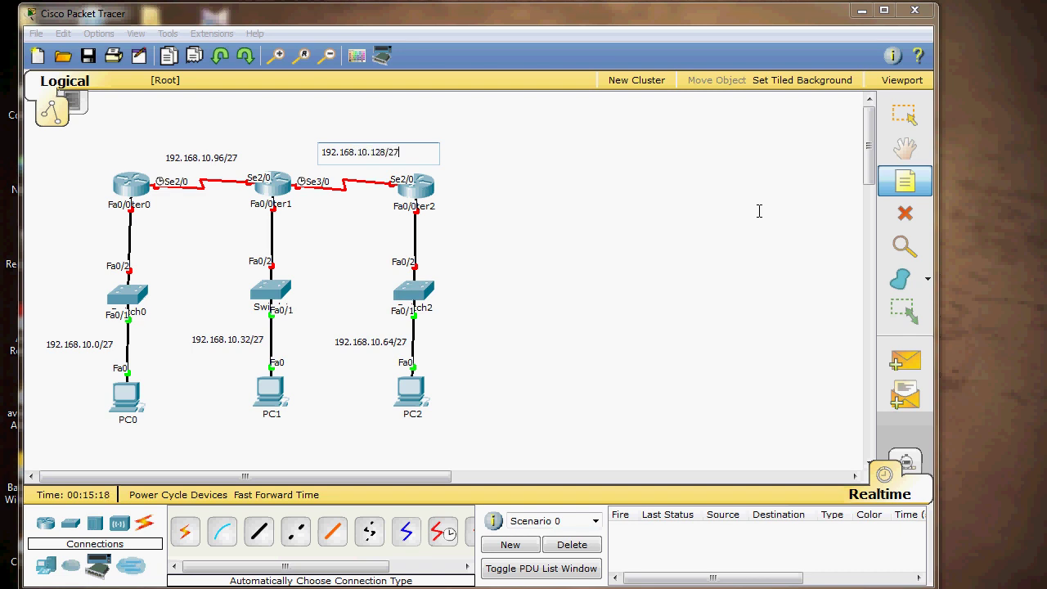
key(Escape)
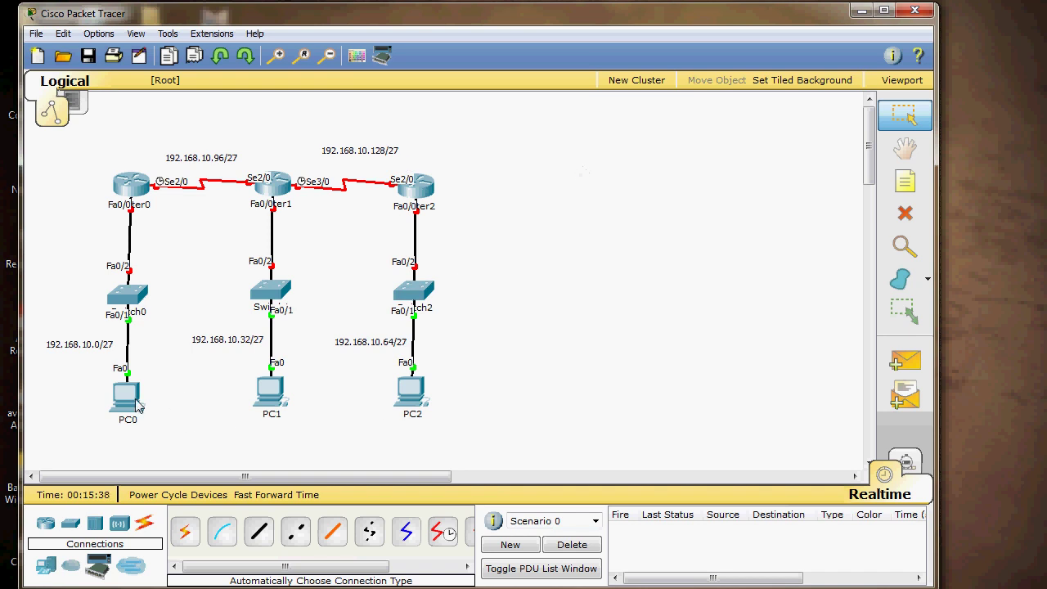
Check PC0's IP address, subnet mask and default gateway in its IP configuration, and close its window.
mouse_move(138, 405)
click(131, 401)
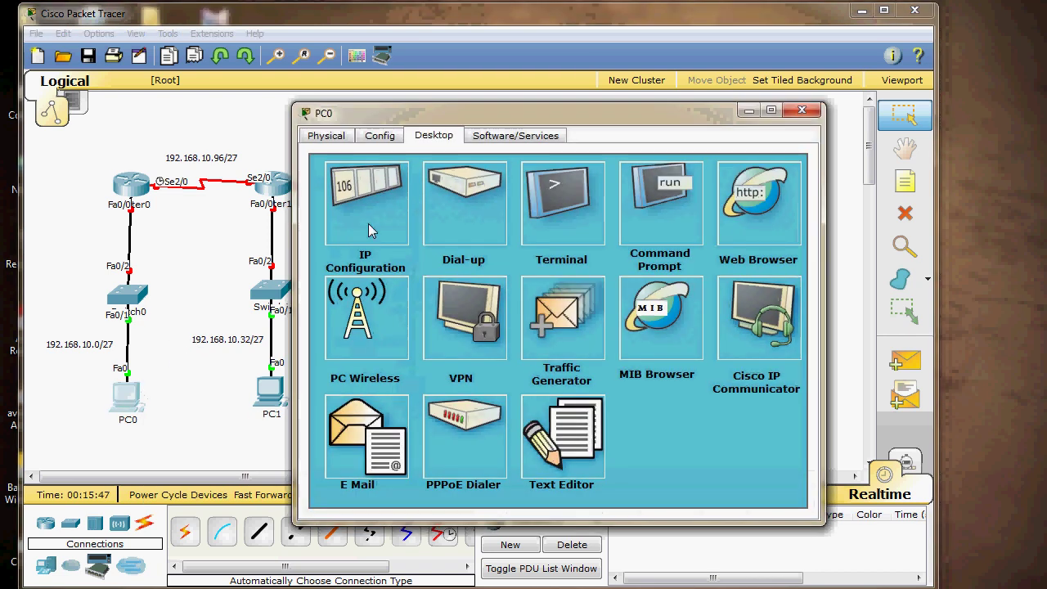
click(369, 230)
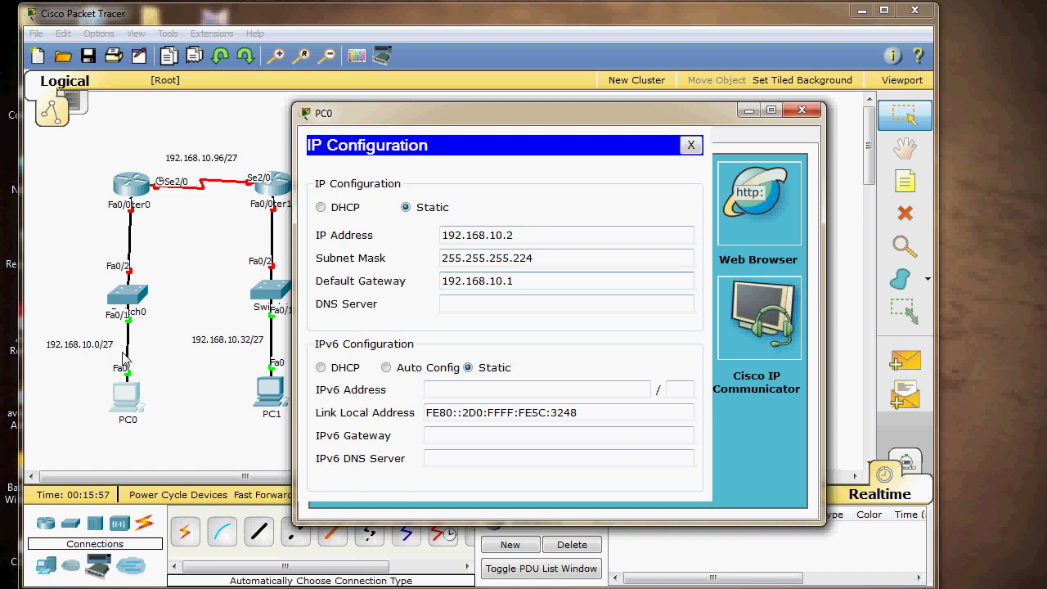
click(691, 145)
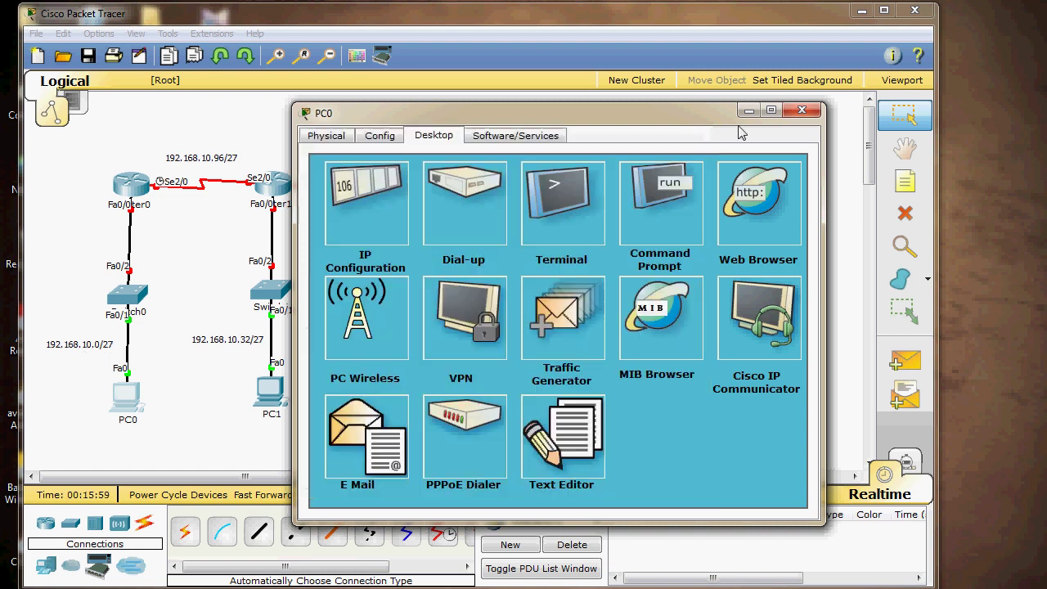
click(802, 110)
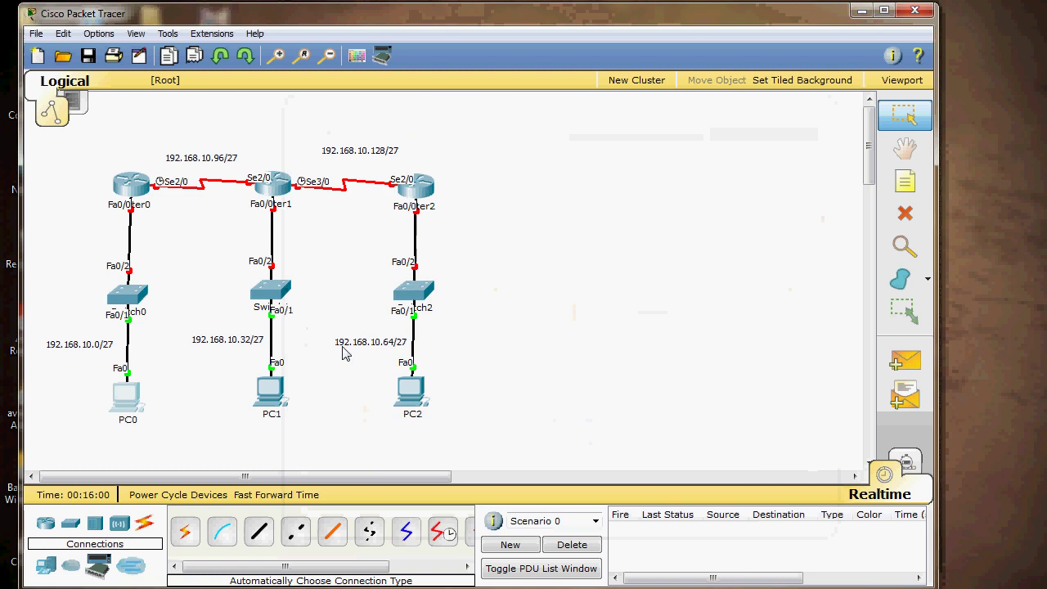
Check PC1's IP address and default gateway in its IP configuration, and close its window.
click(269, 396)
click(387, 224)
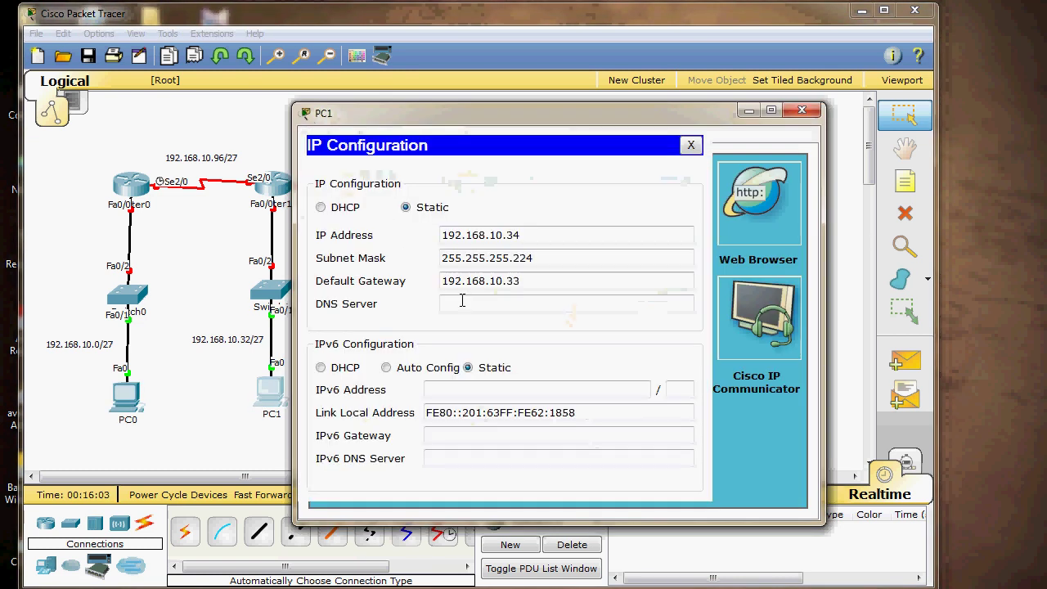
click(520, 281)
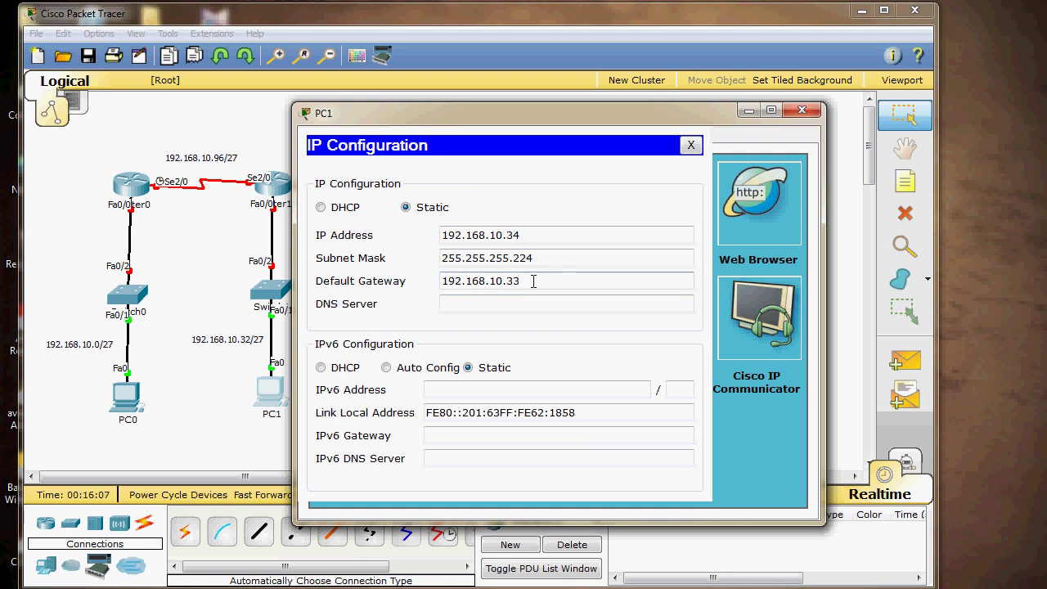
click(516, 235)
click(691, 145)
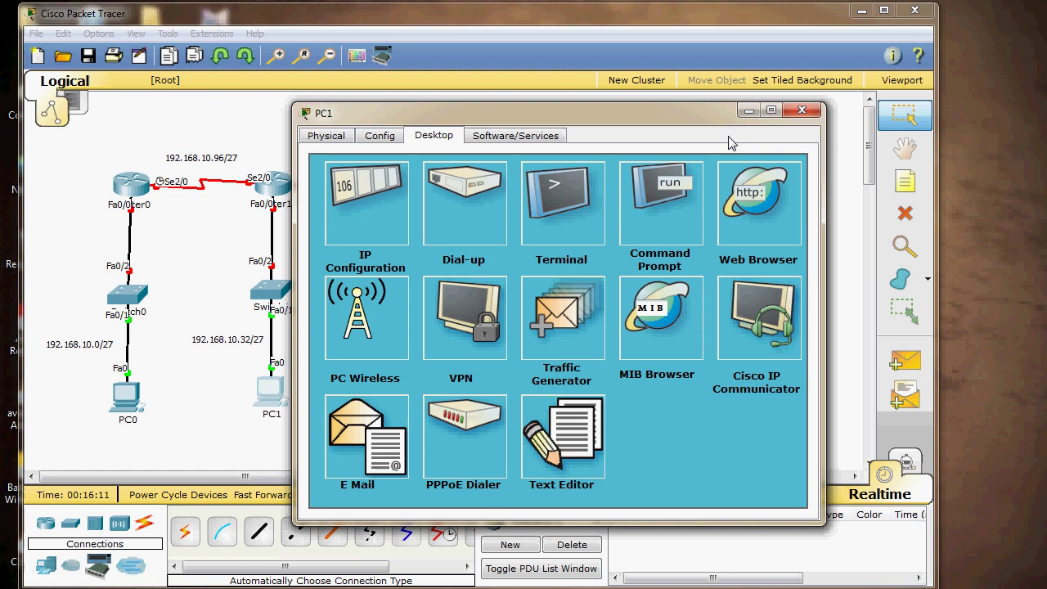
click(803, 110)
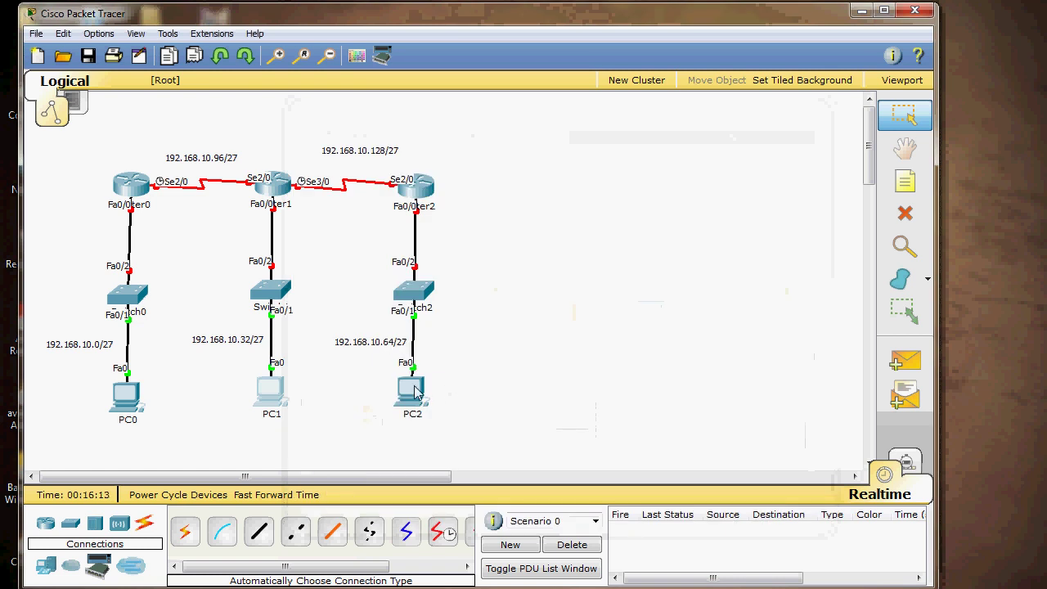
Check PC2's IP address and default gateway against the topology, and close its IP configuration.
click(416, 391)
click(364, 231)
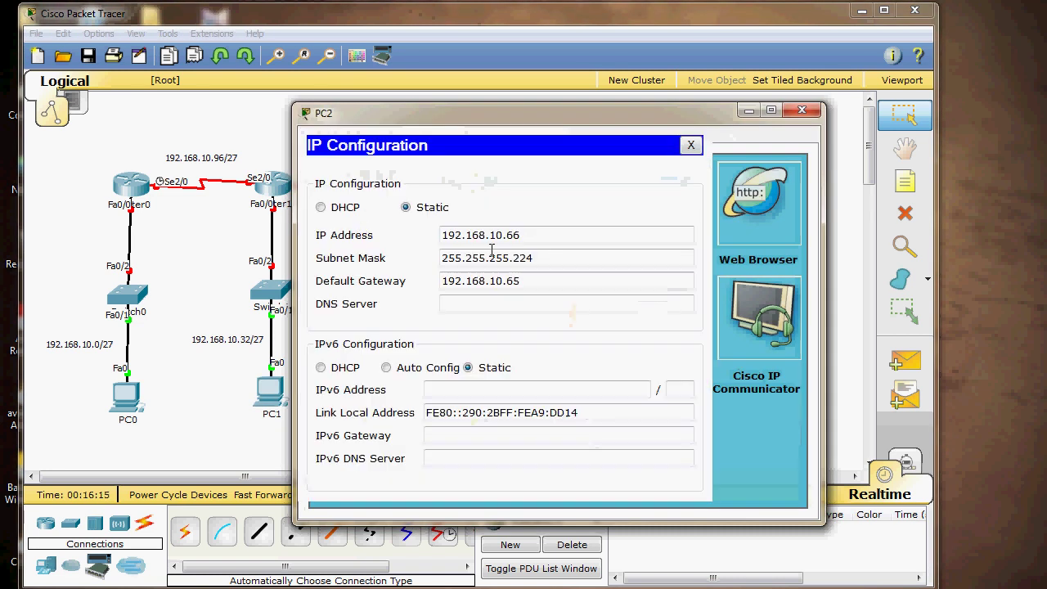
drag(513, 111, 657, 80)
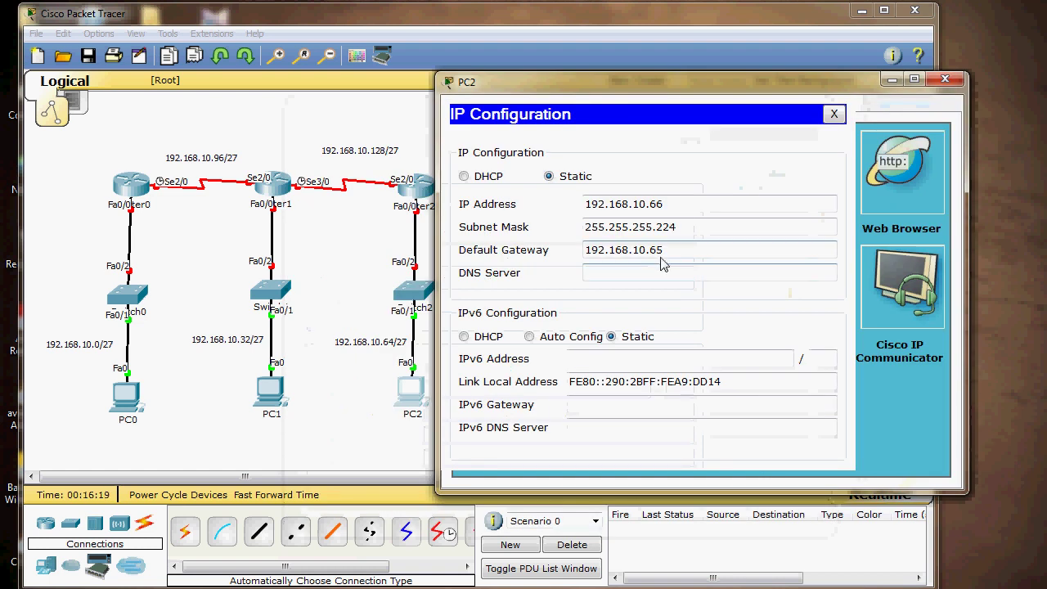
click(665, 205)
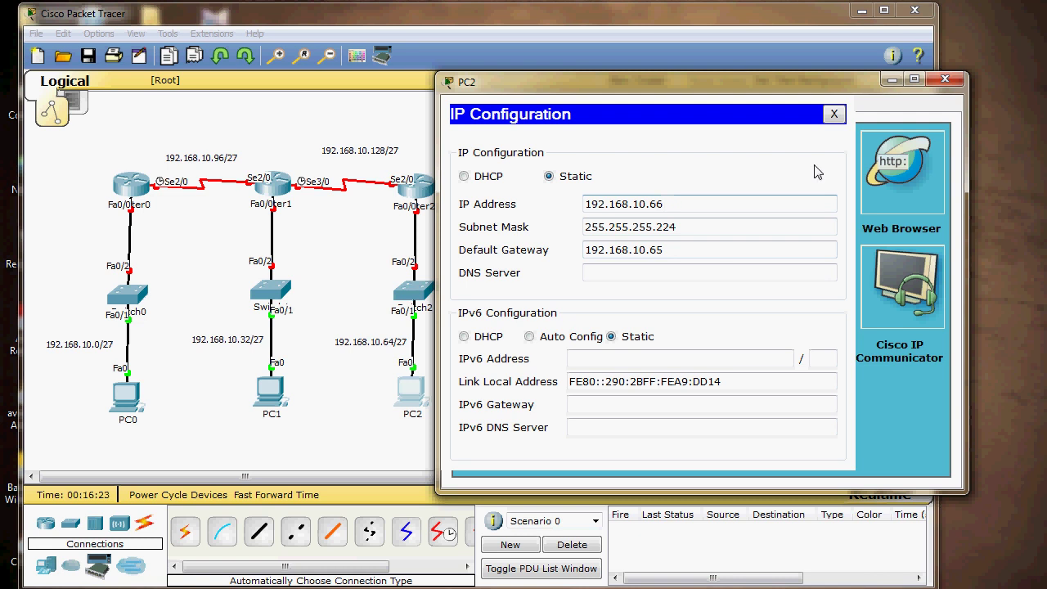
click(833, 115)
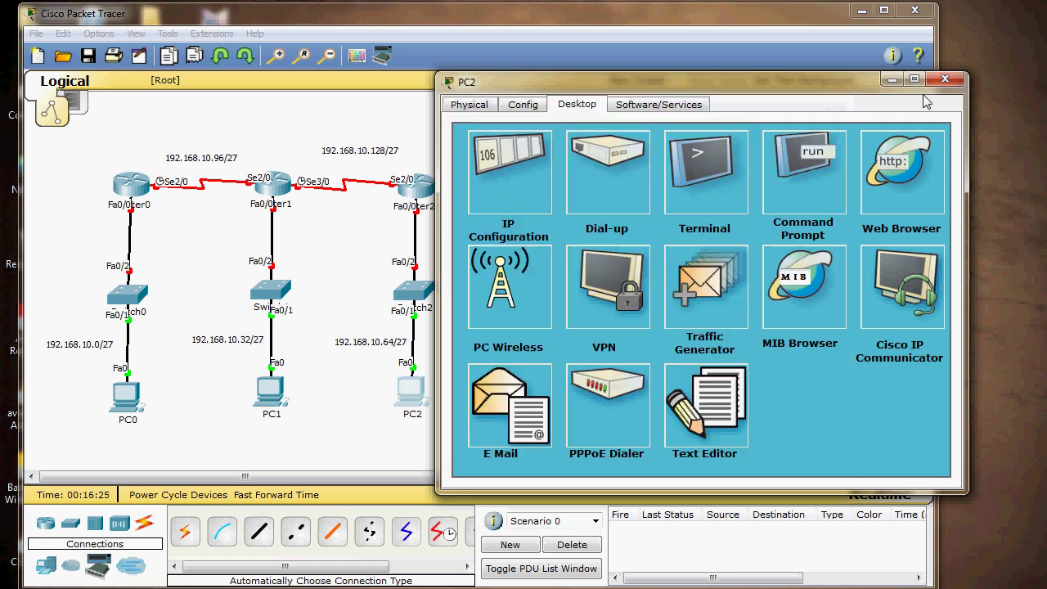
Close PC2's window, open Router0's command line, decline the initial configuration dialog and enter global configuration mode.
click(937, 82)
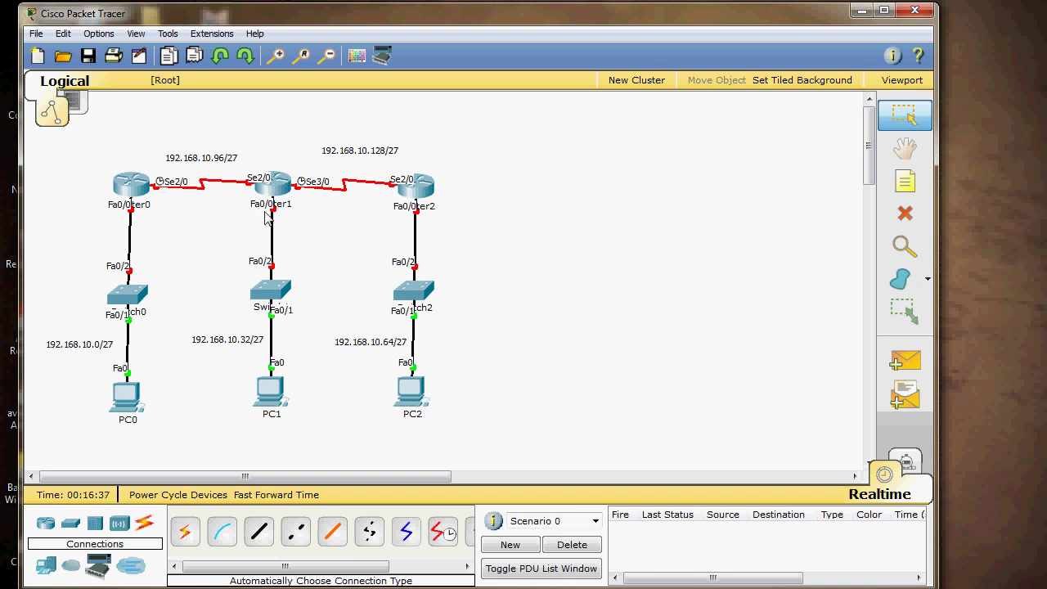
click(129, 187)
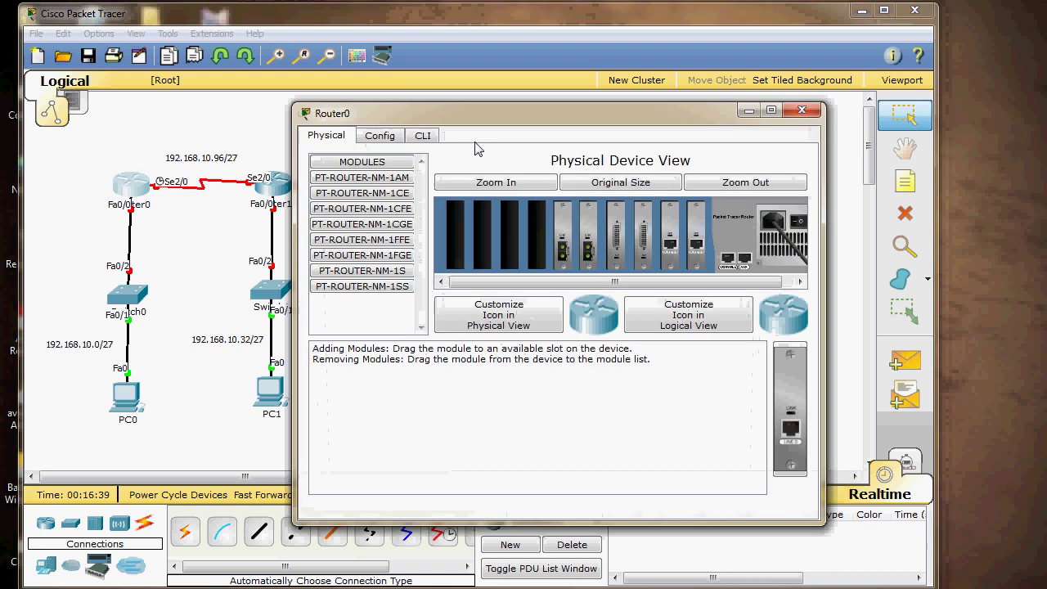
click(423, 136)
text(n)
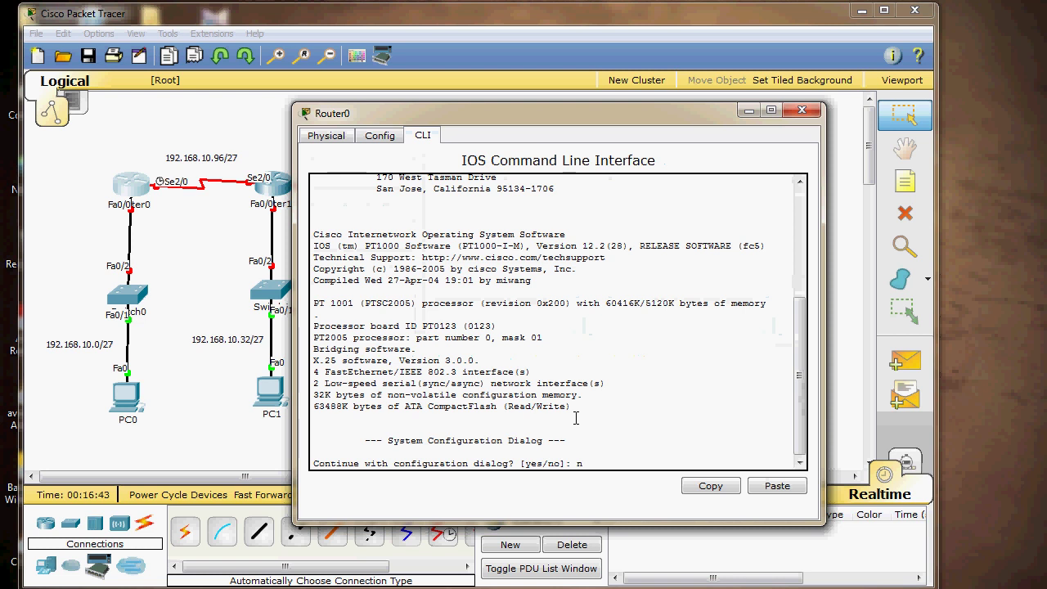
key(Return)
key(Return)
text(en)
key(Return)
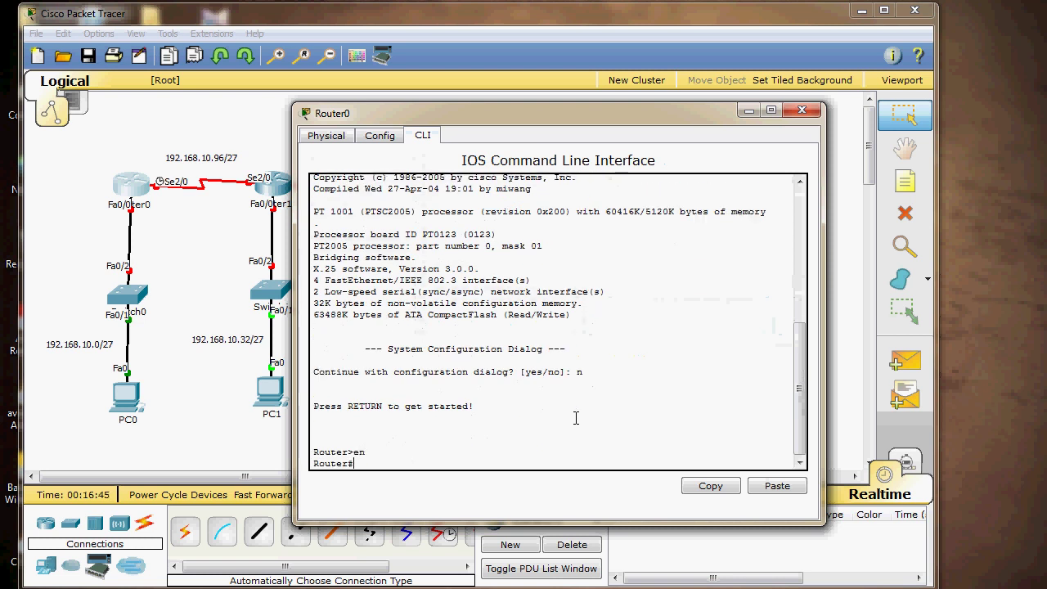
text(con)
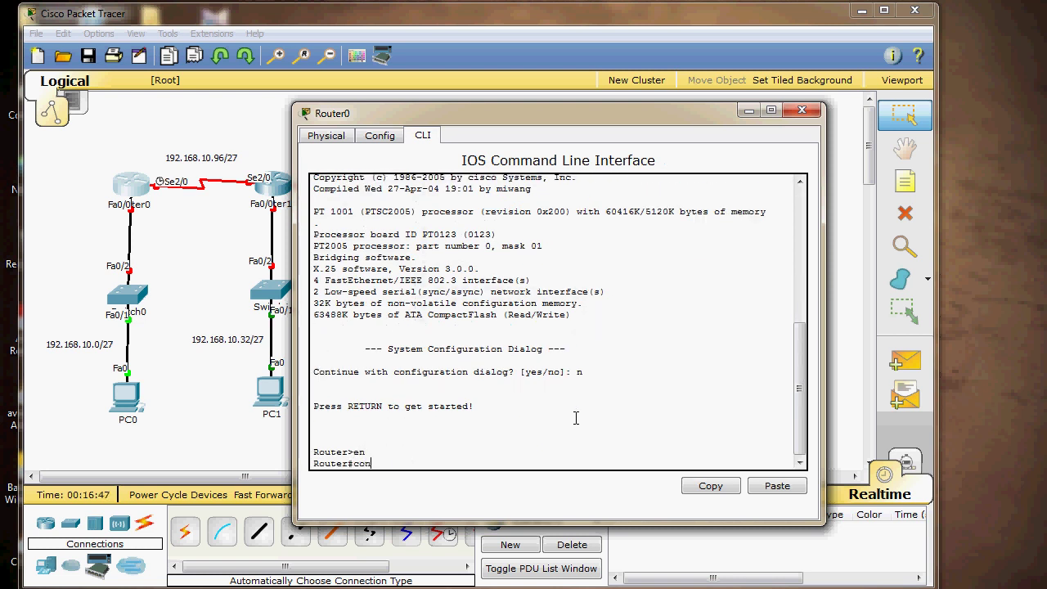
text(fig t)
key(Return)
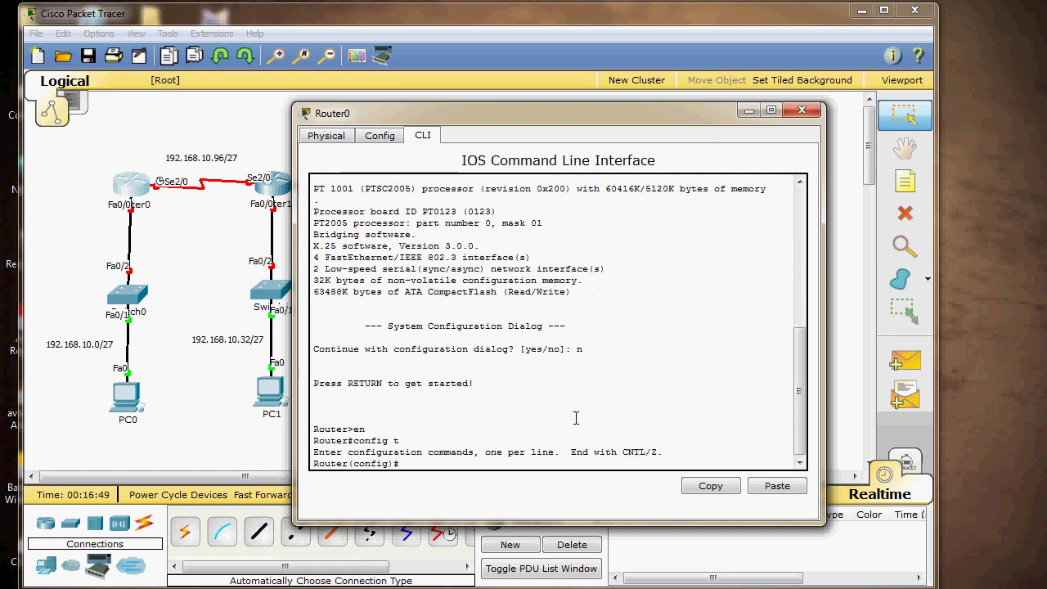
Assign 192.168.10.1 with mask 255.255.255.224 to Router0's interface f0/0 and enable it, returning to global configuration mode.
text(int)
text(f0/0)
key(Return)
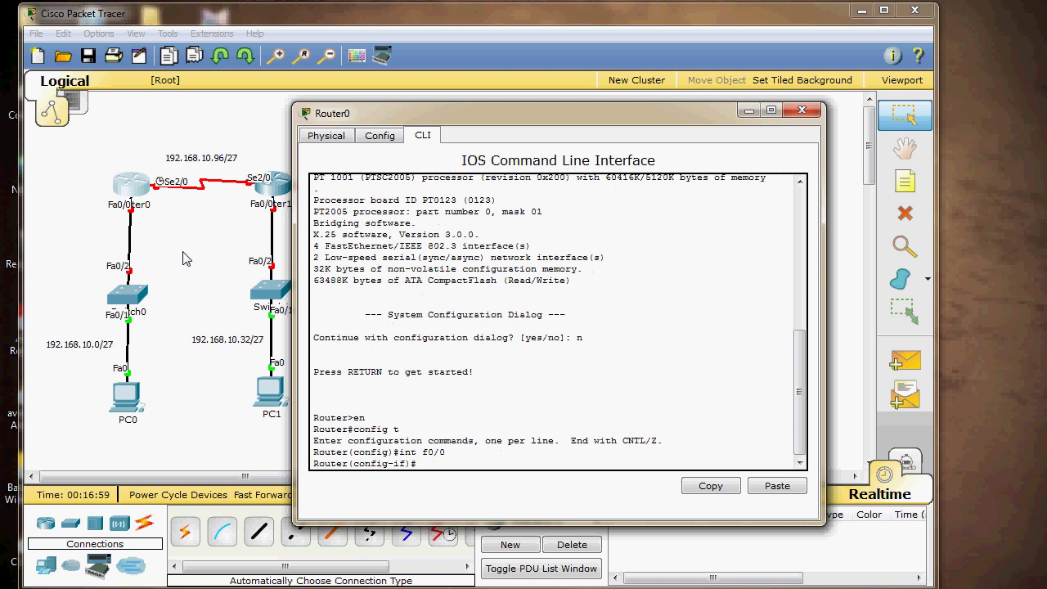
text(ip add 192.168.10.1)
text(255.25)
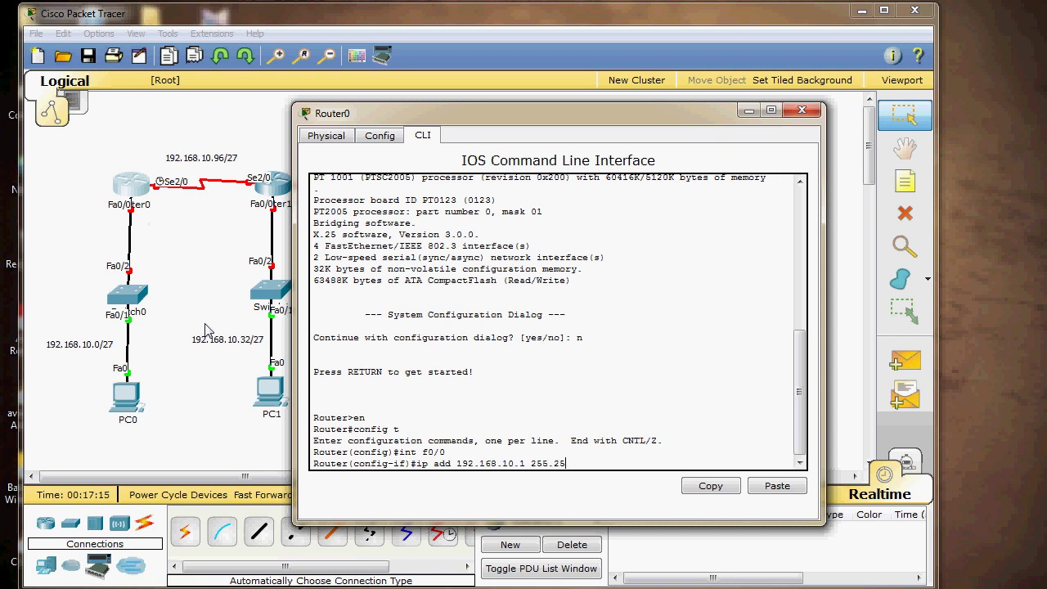
text(5.255.224)
key(Return)
text(nfig-if)#n)
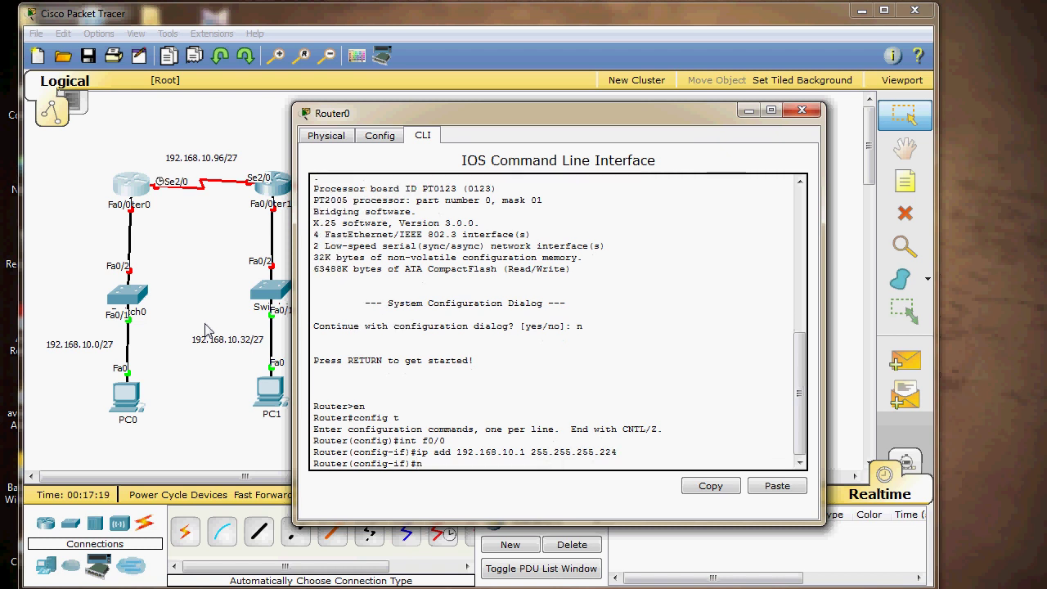
text(o shut)
key(Return)
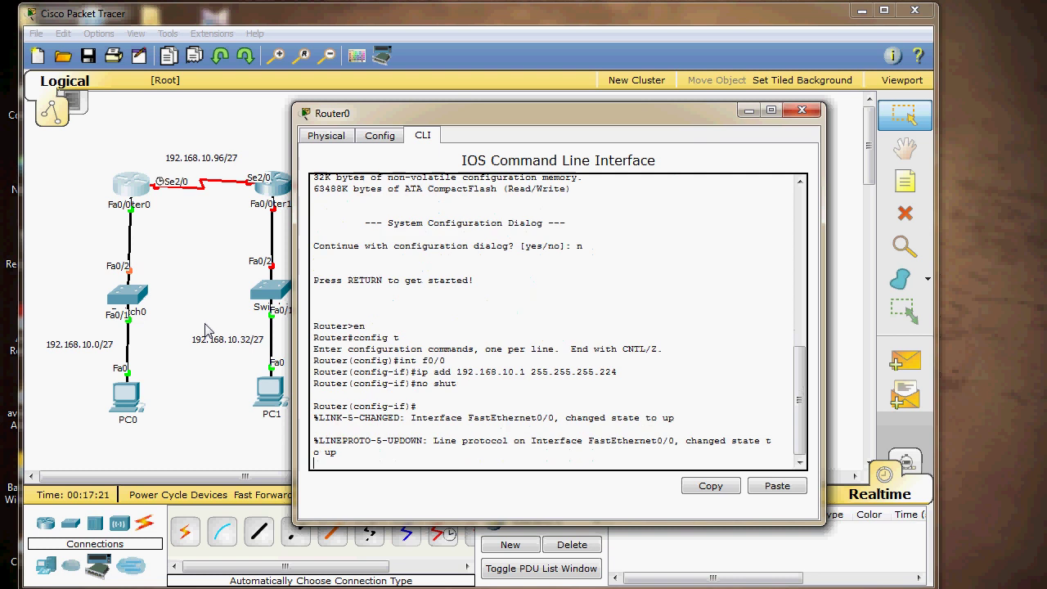
key(Return)
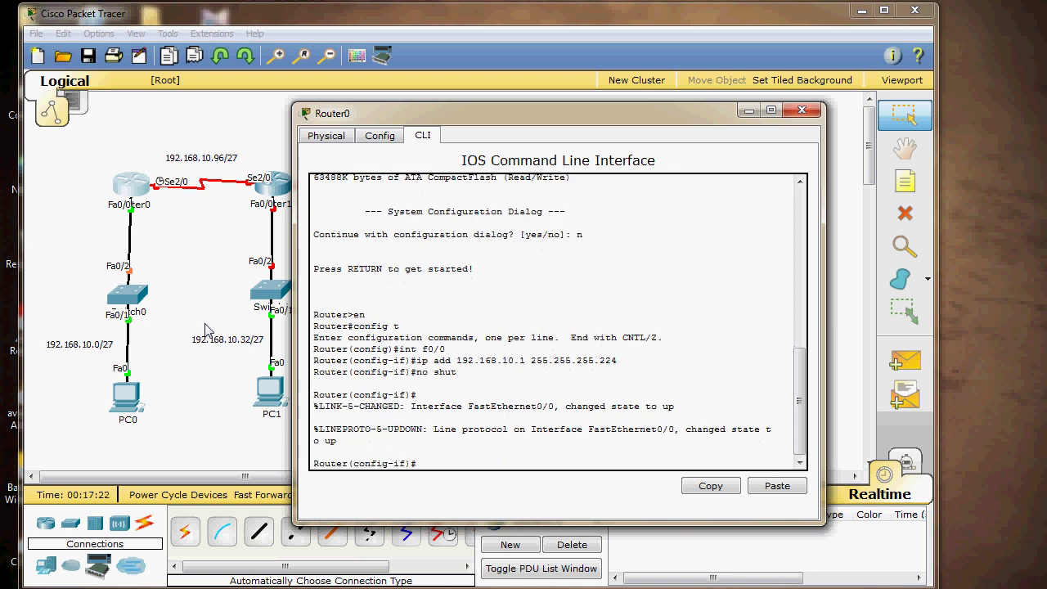
text(exit)
key(Return)
Assign 192.168.10.97 with mask 255.255.255.224 to Router0's serial interface s2/0.
text(int)
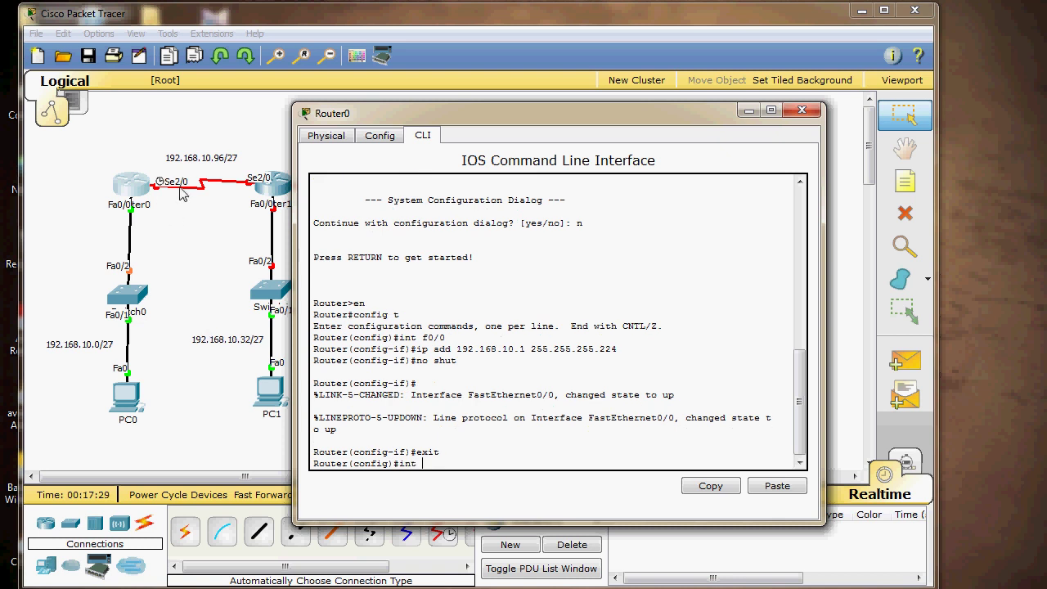
text( s2)
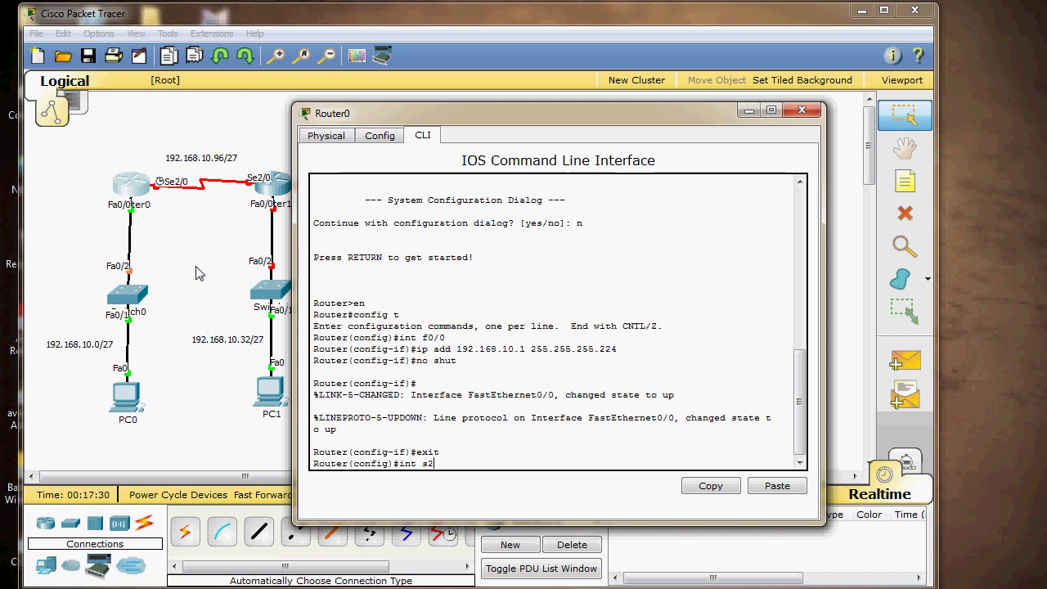
text(/0)
key(Return)
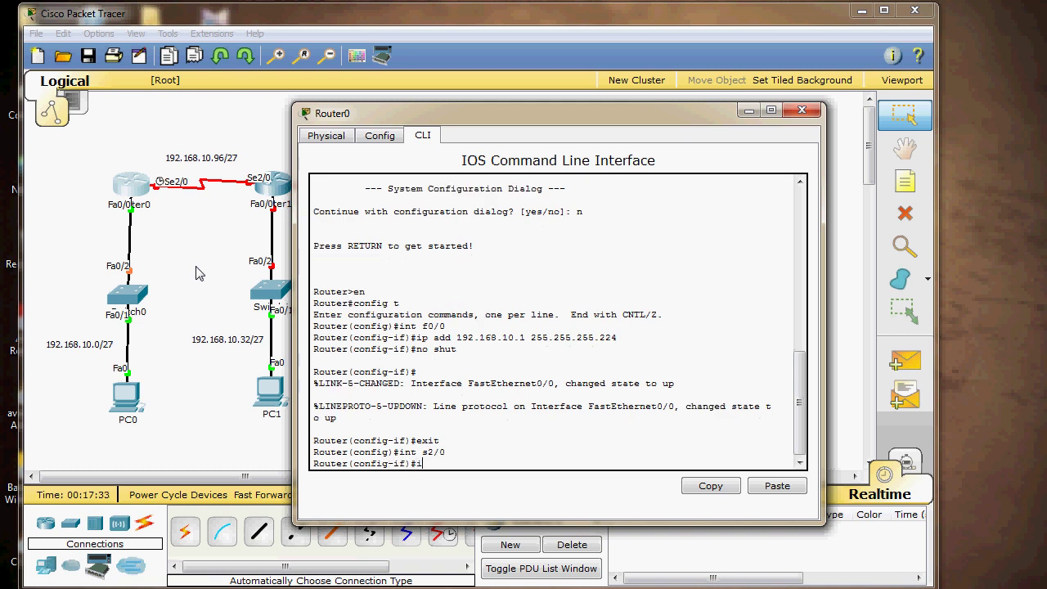
text(ip add 192.168.10.97)
text(255.255.255.224)
key(Return)
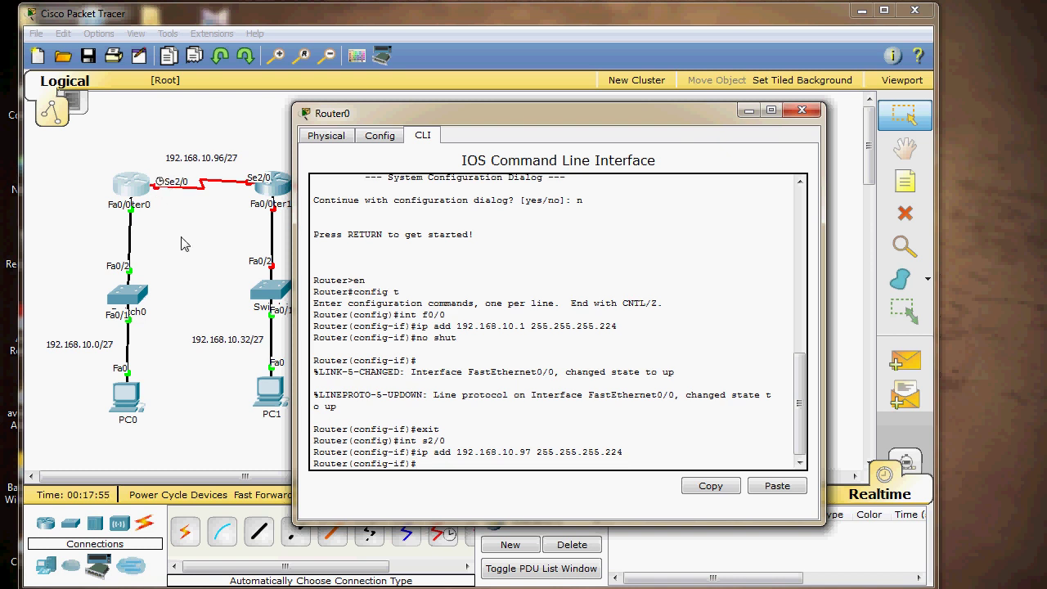
Set the clock rate of Router0's s2/0 to 64000, enable the interface and close the router's window.
text(clock rete)
key(BackSpace)
key(BackSpace)
key(BackSpace)
text(ate 64000)
key(Return)
text(no )
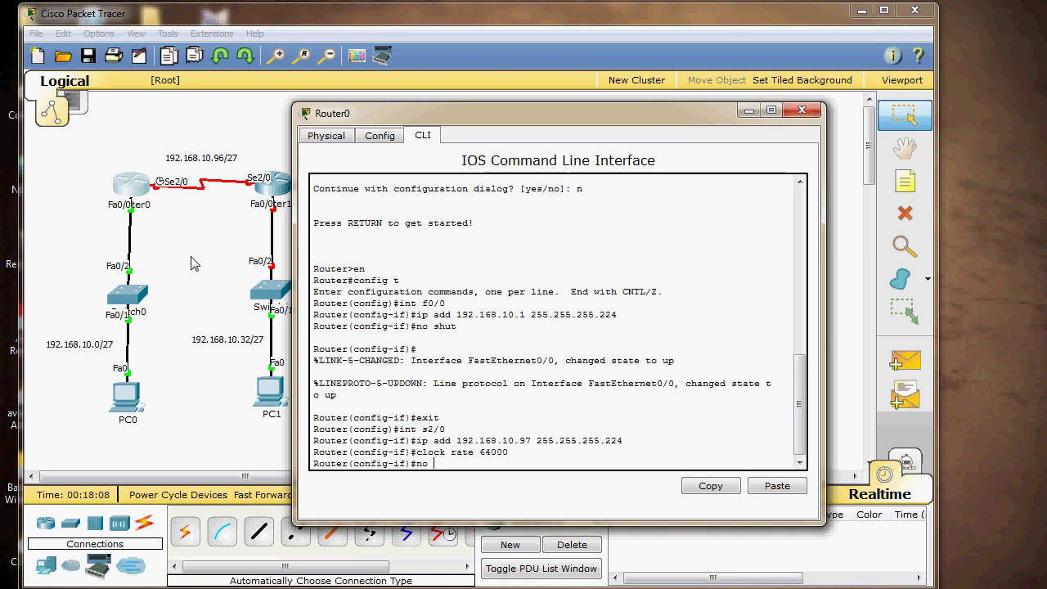
text(shut)
key(Return)
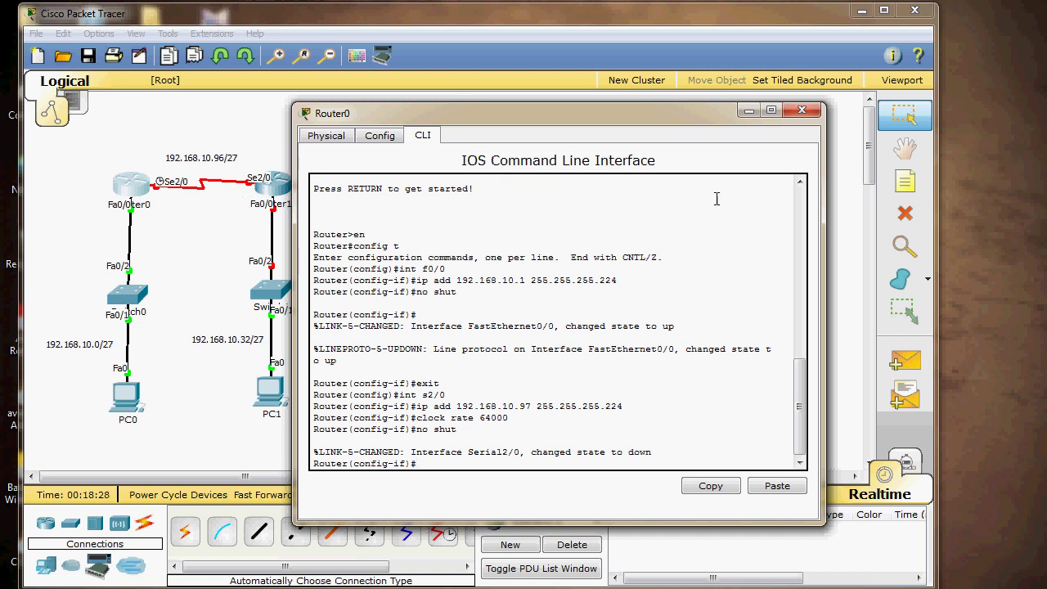
click(802, 110)
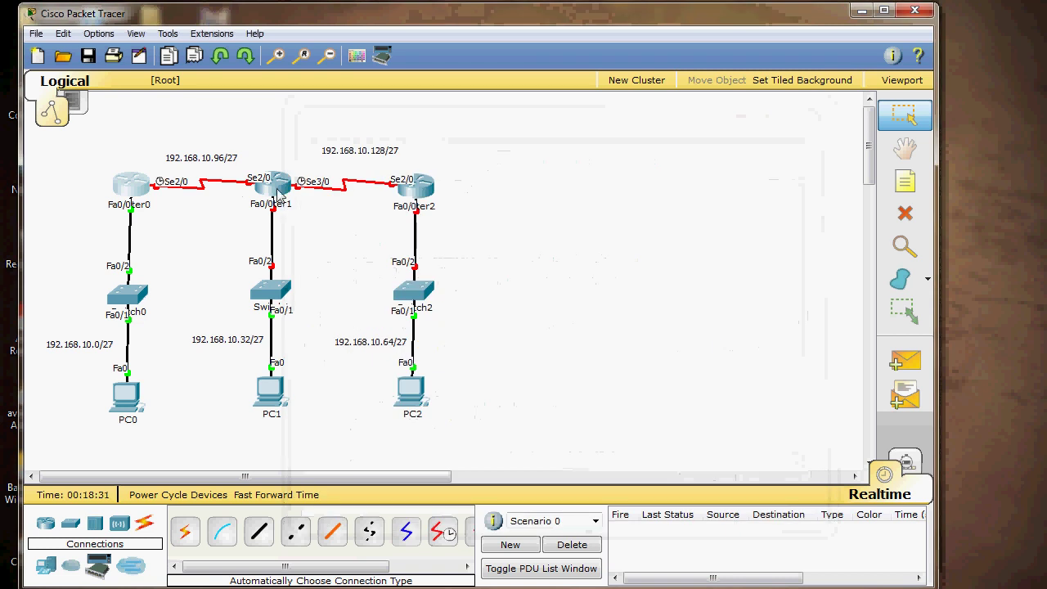
Open Router1's command line beside the topology, decline the initial configuration dialog and enter global configuration mode.
click(278, 187)
click(422, 136)
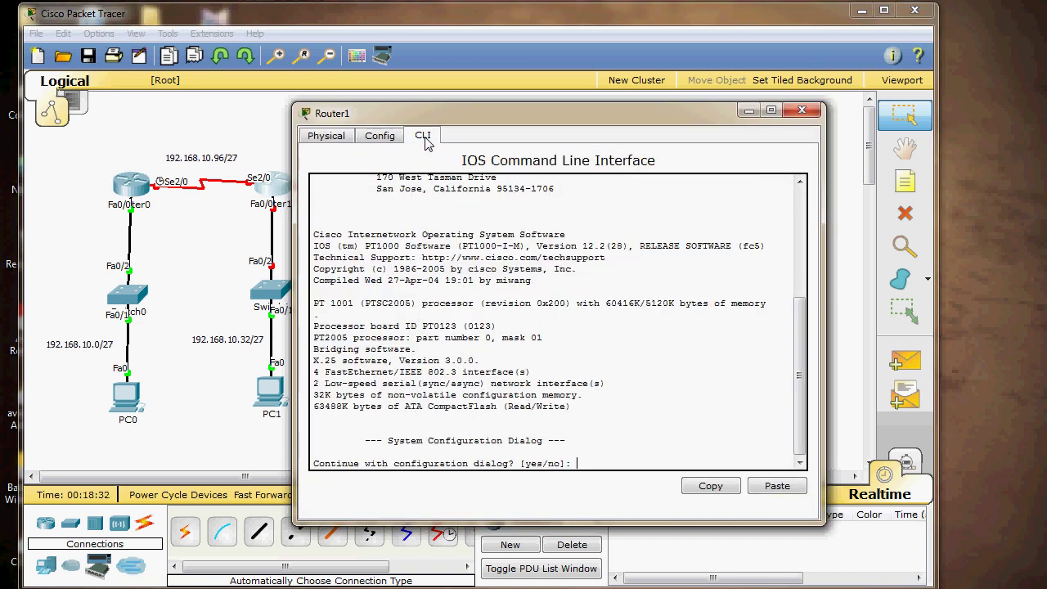
drag(454, 115, 577, 126)
text(n)
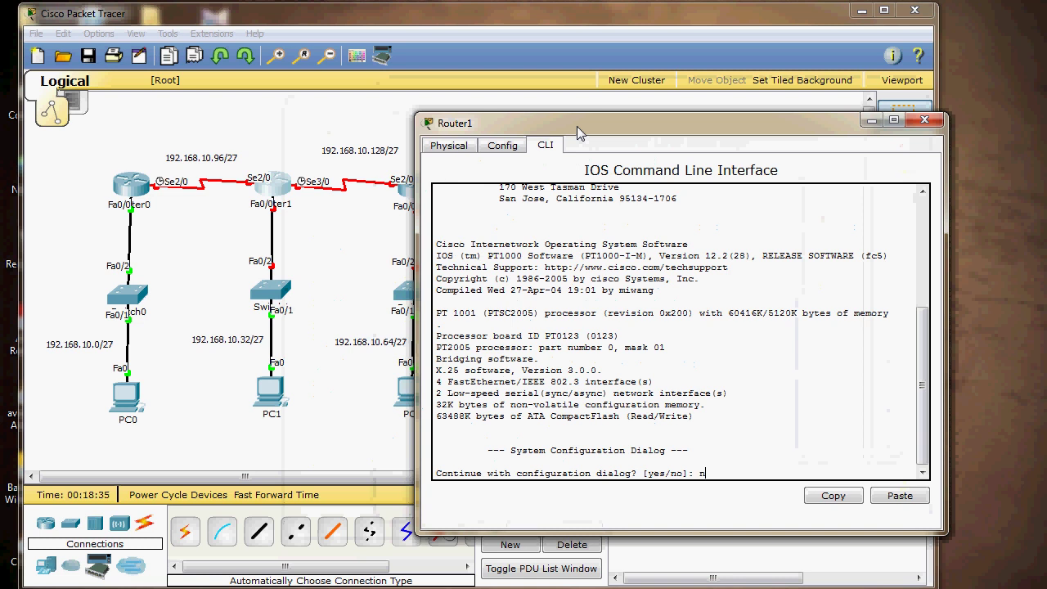
key(Return)
key(Return)
text(en)
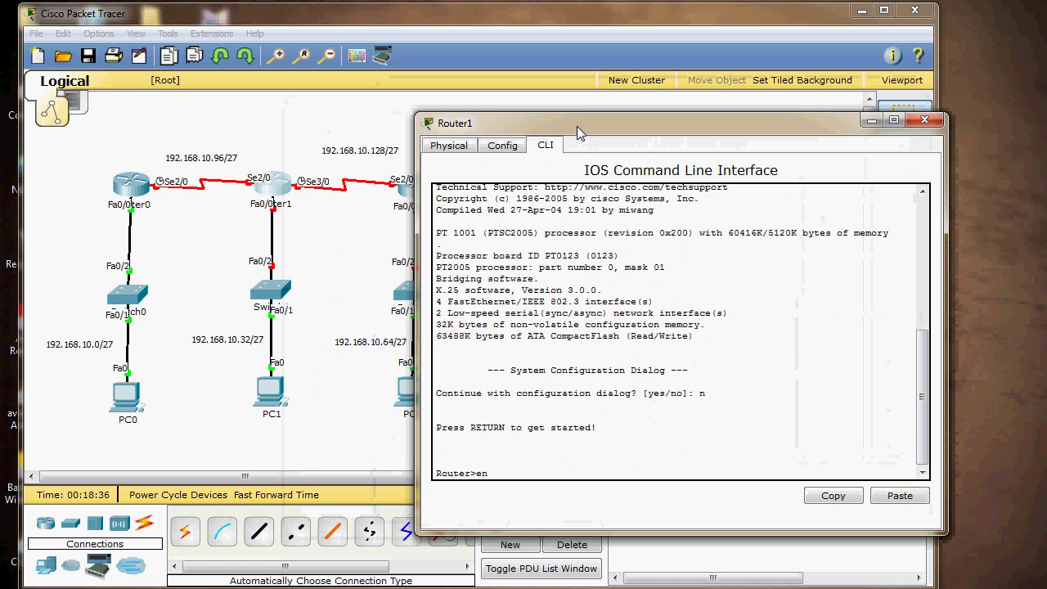
key(Return)
text(co)
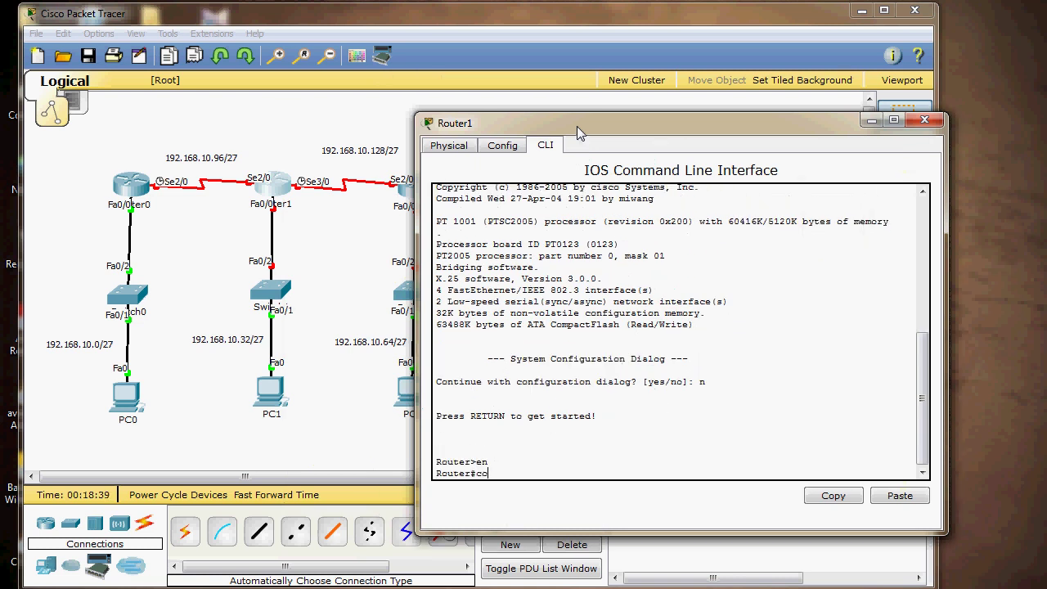
text(nfig t)
key(Return)
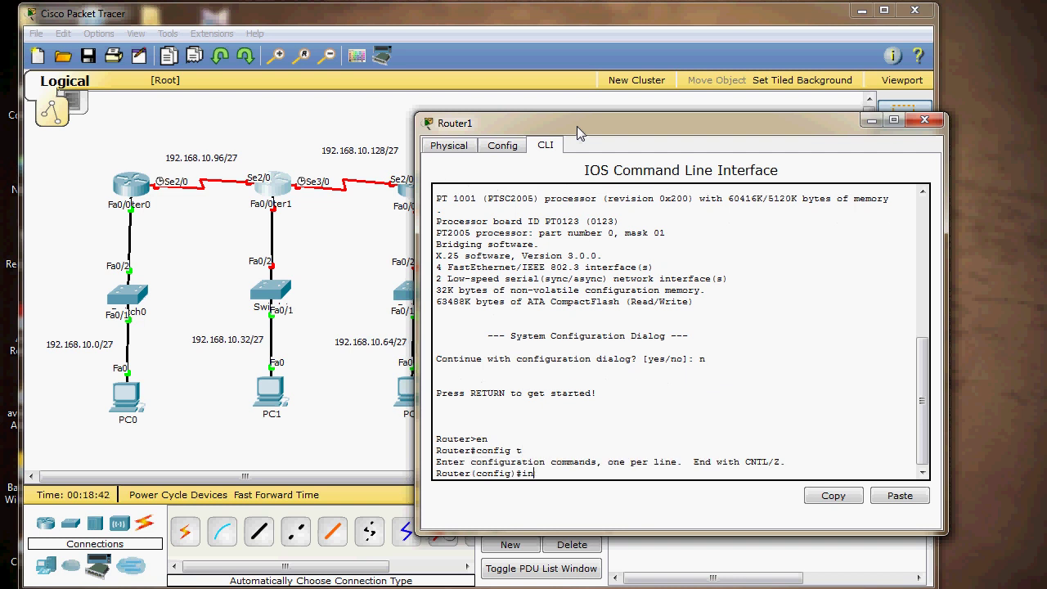
Assign 192.168.10.33 with mask 255.255.255.224 to Router1's interface f0/0 and enable it, returning to global configuration mode.
text(int f0/0)
key(Return)
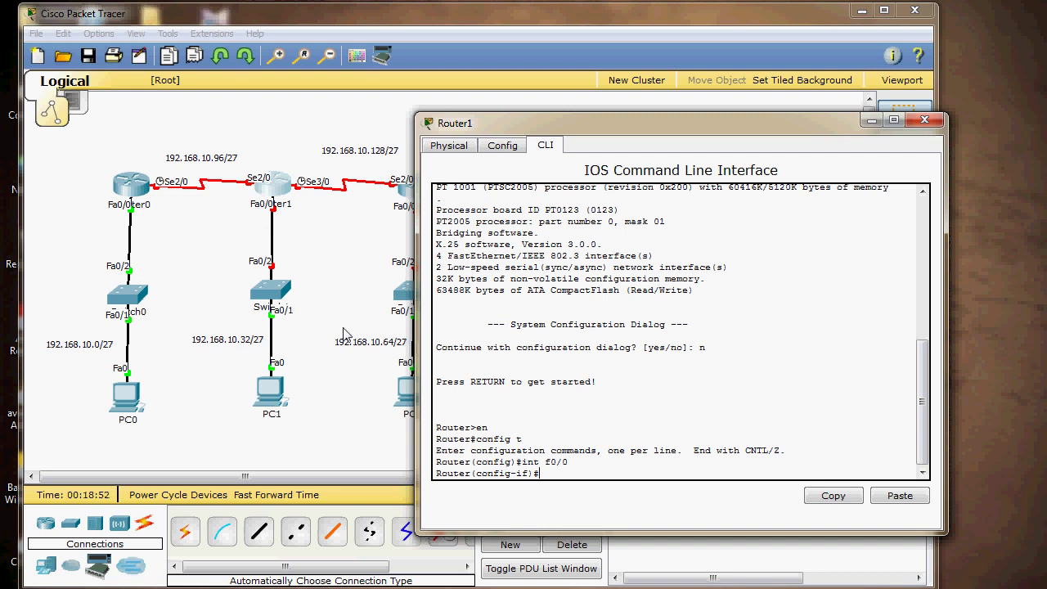
text(ip add 192.168.10.33 255.255.255.224)
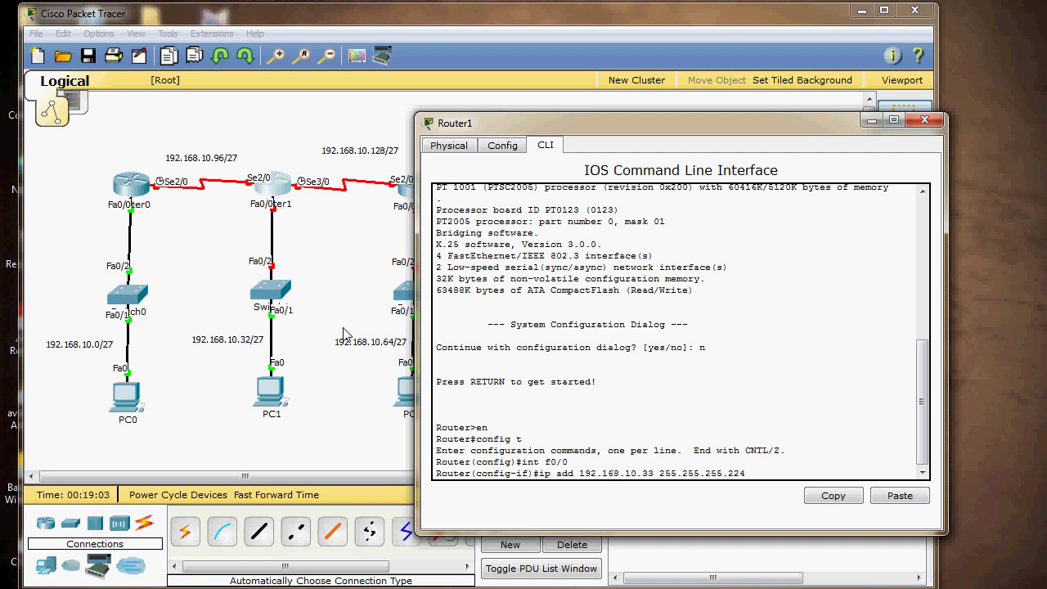
key(Return)
text(no shut)
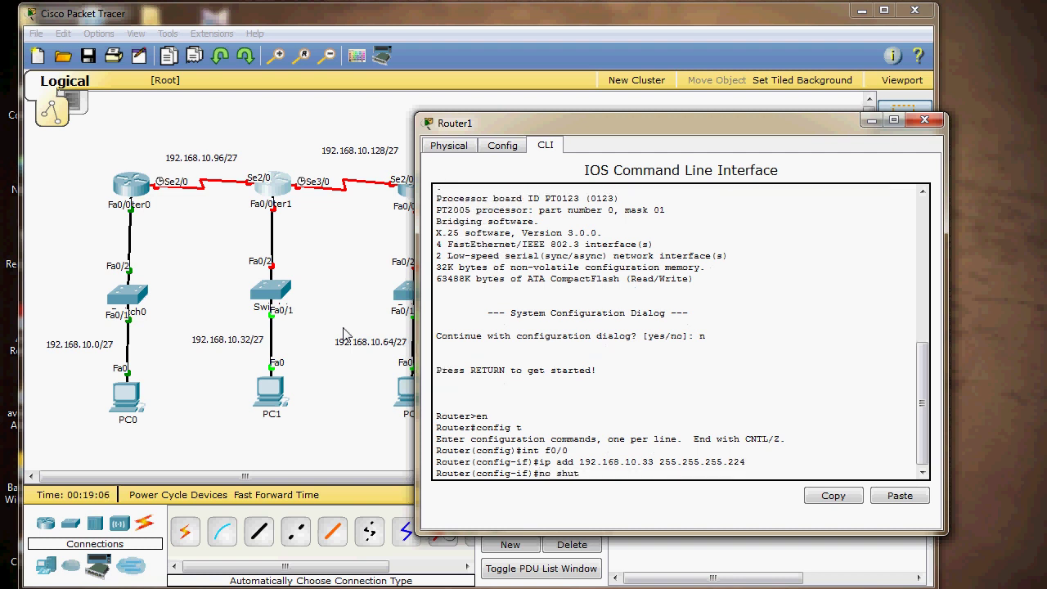
key(Return)
key(Return)
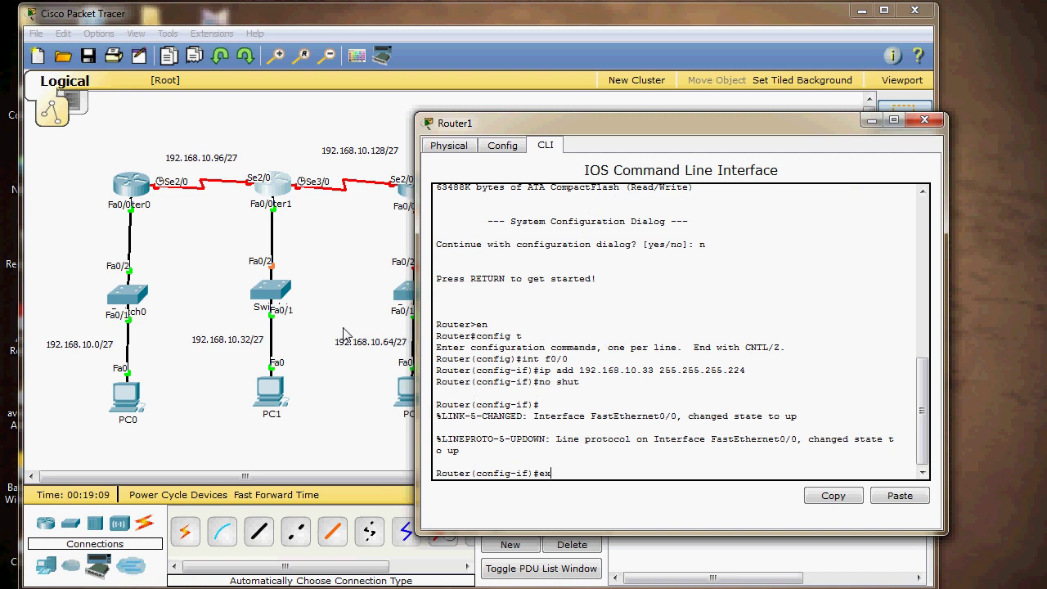
text(exit)
key(Return)
Assign 192.168.10.98 with mask 255.255.255.224 to Router1's serial interface s2/0.
text(ig)#i)
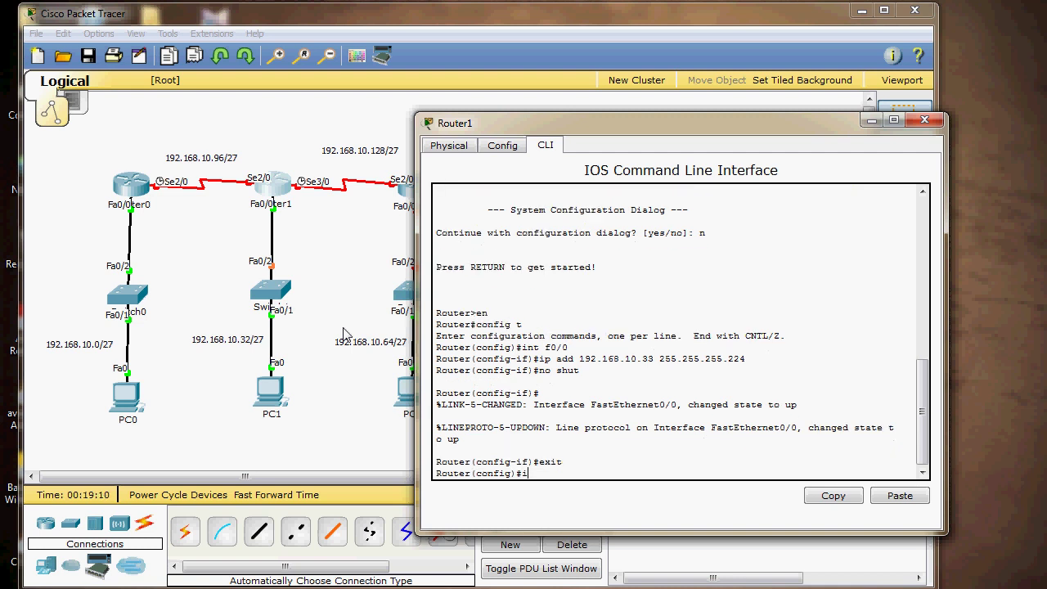
text(nt s)
text(2/0)
key(Return)
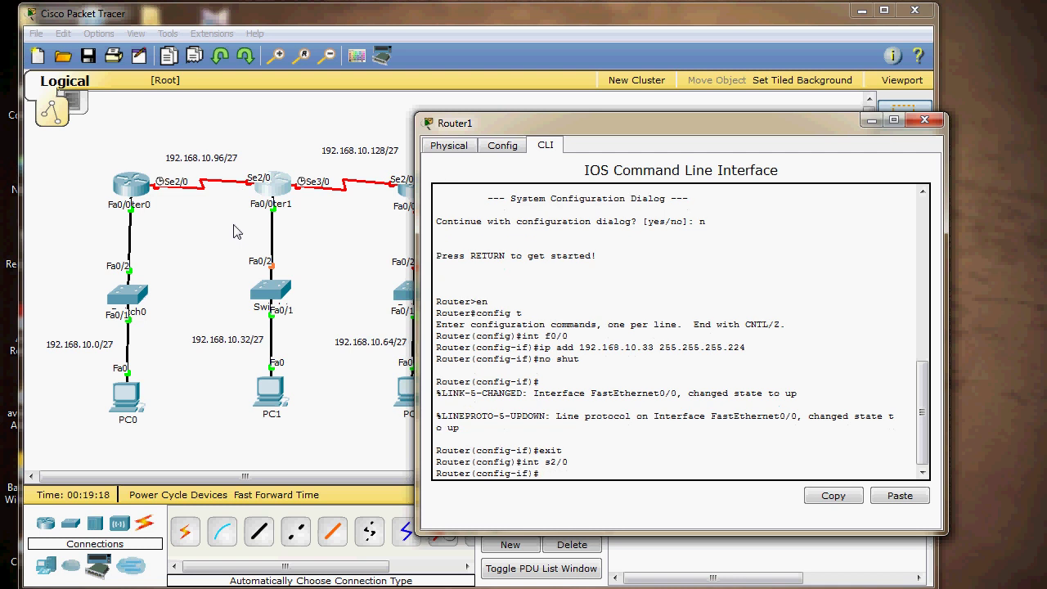
text(ip add)
text(192.168.10.99)
key(BackSpace)
text(8 255.255.255)
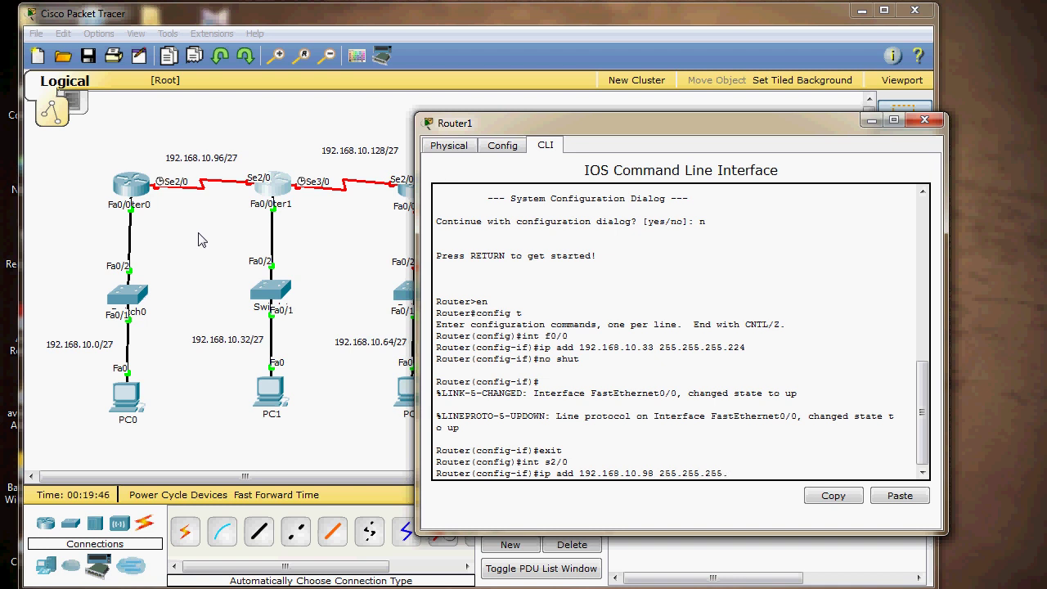
text(.224)
key(Return)
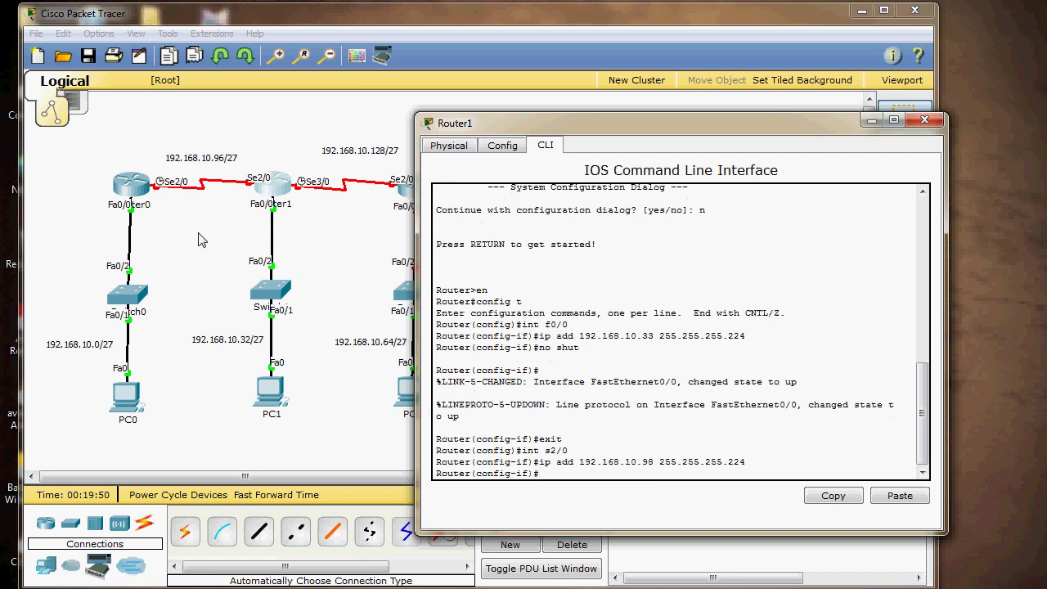
Enable Router1's serial interface s2/0 and return to global configuration mode.
text(no shut)
key(Return)
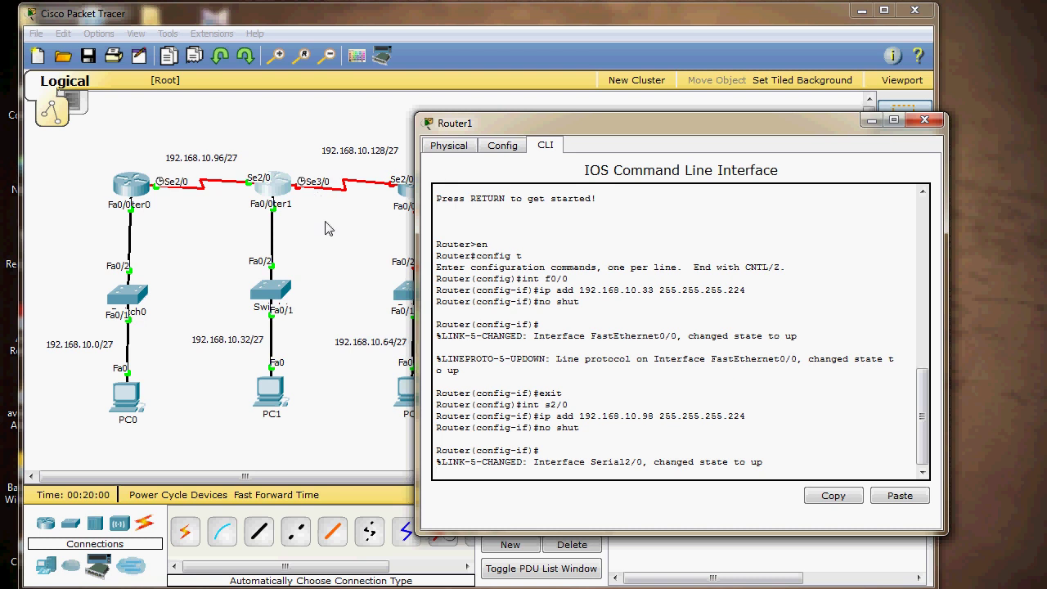
key(Return)
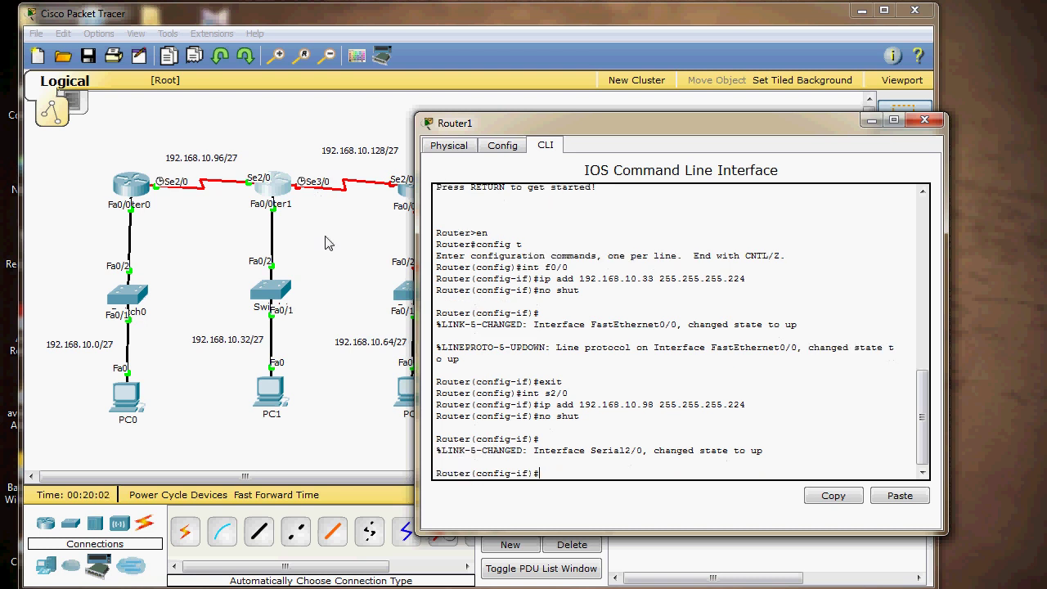
text(exit)
key(Return)
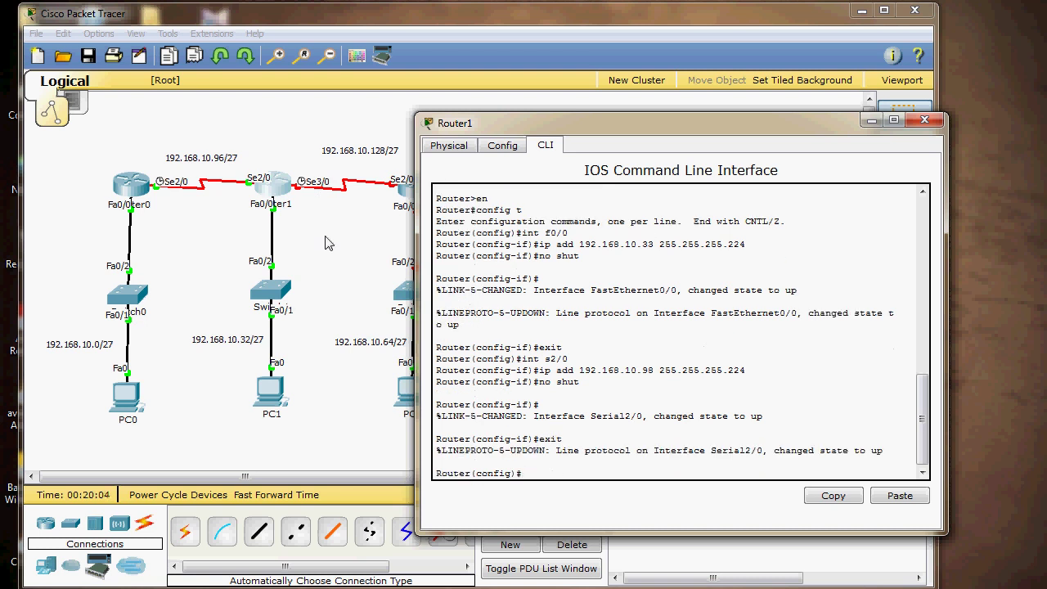
key(Return)
Assign 192.168.10.129 with mask 255.255.255.224 to Router1's serial interface s3/0.
text(int s3/0)
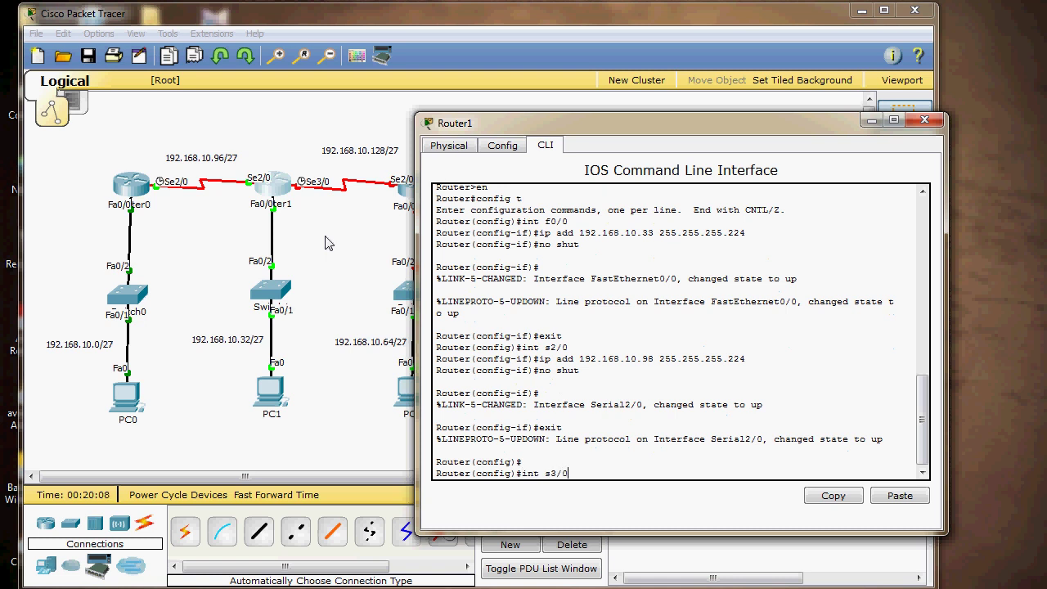
key(Return)
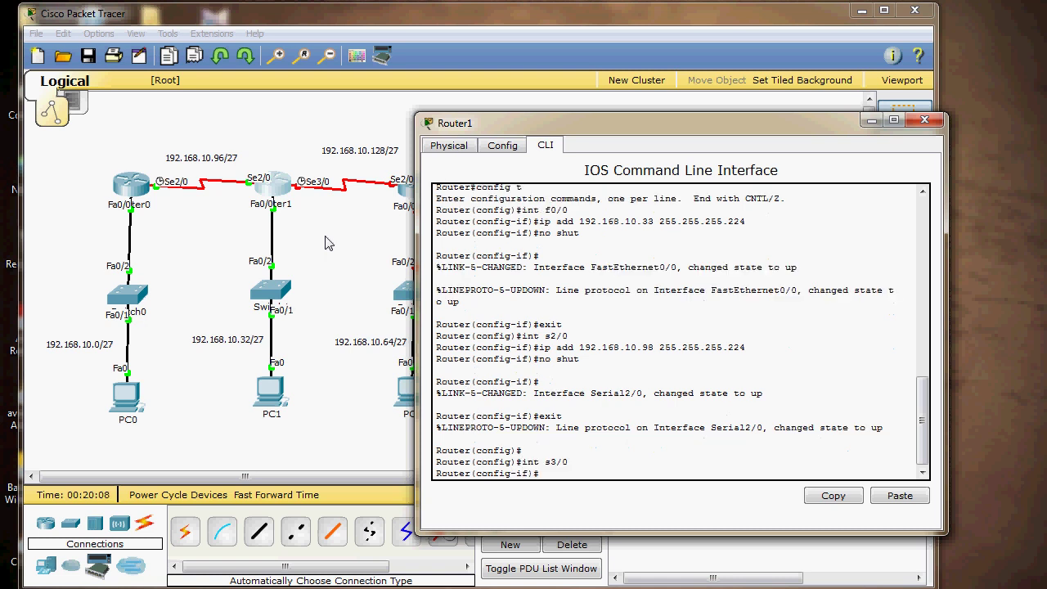
text(ip add 192.168.10.)
text(129 255.255.255.224)
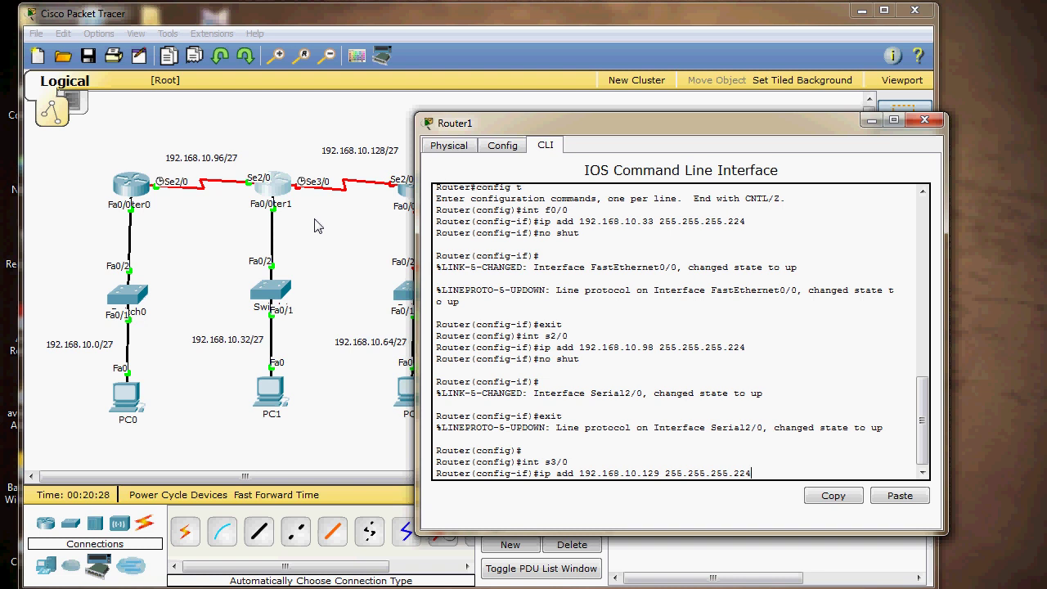
key(Return)
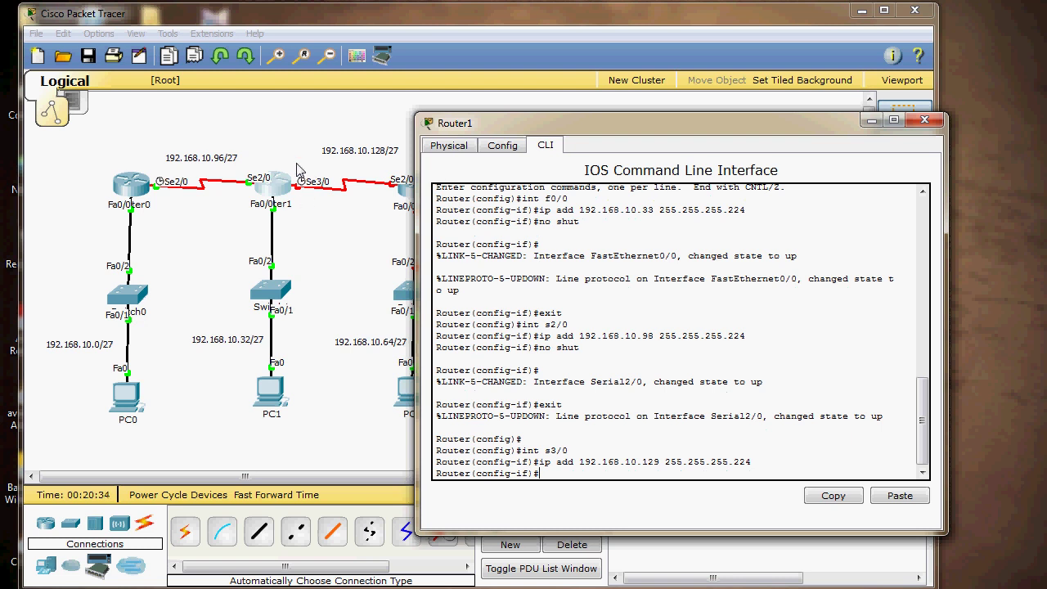
Set the clock rate of Router1's interface s3/0 to 64000, enable the interface and close Router1's window.
text(clock rate 64000)
key(Return)
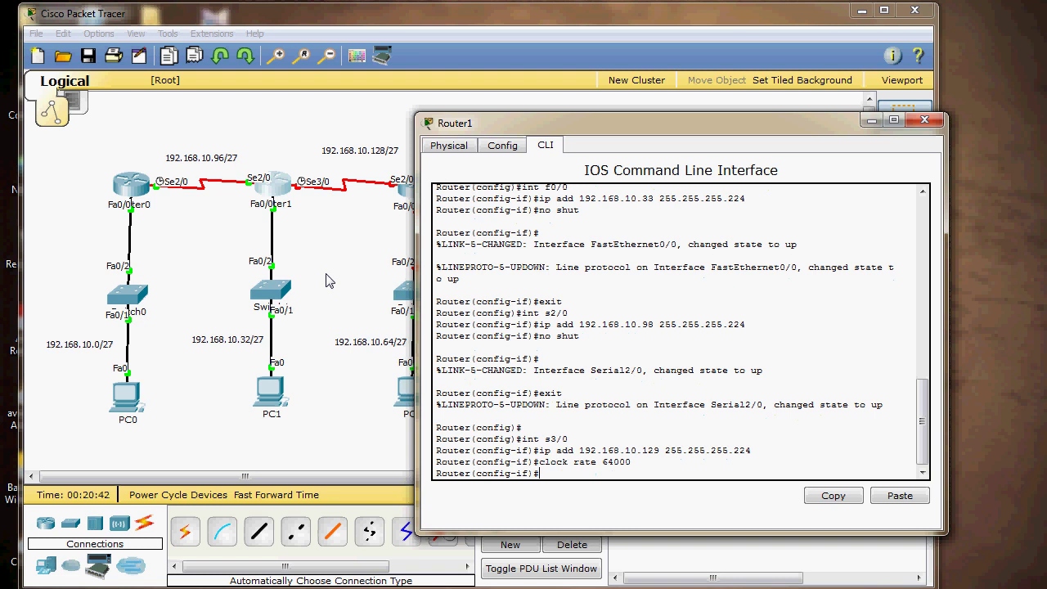
text(no shut)
key(Return)
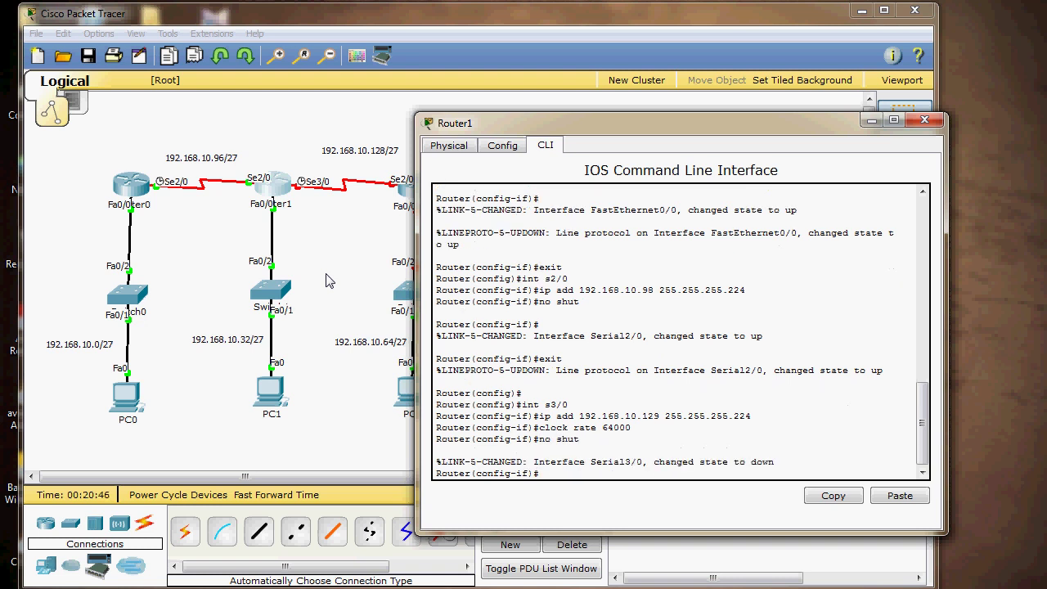
click(939, 120)
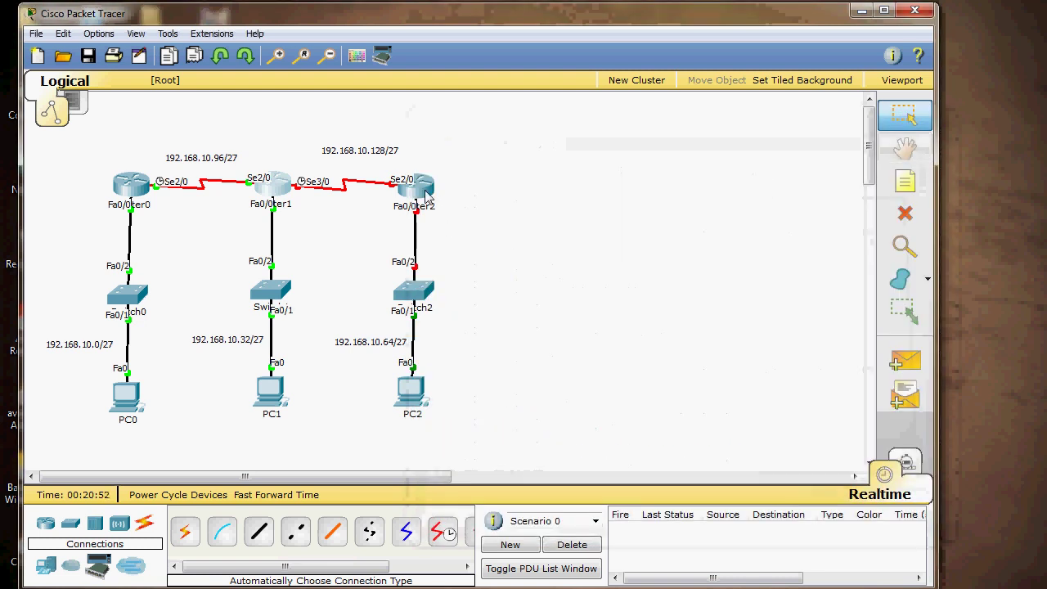
Open Router2's command line beside the topology, decline the initial configuration dialog and enter global configuration mode.
click(419, 186)
drag(528, 112, 701, 90)
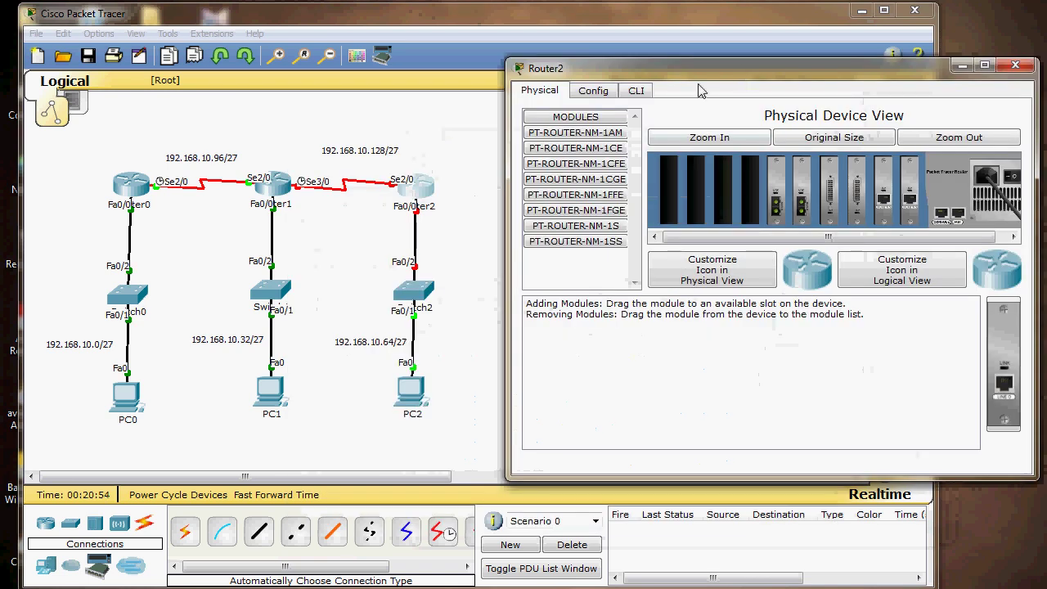
click(636, 90)
text(n)
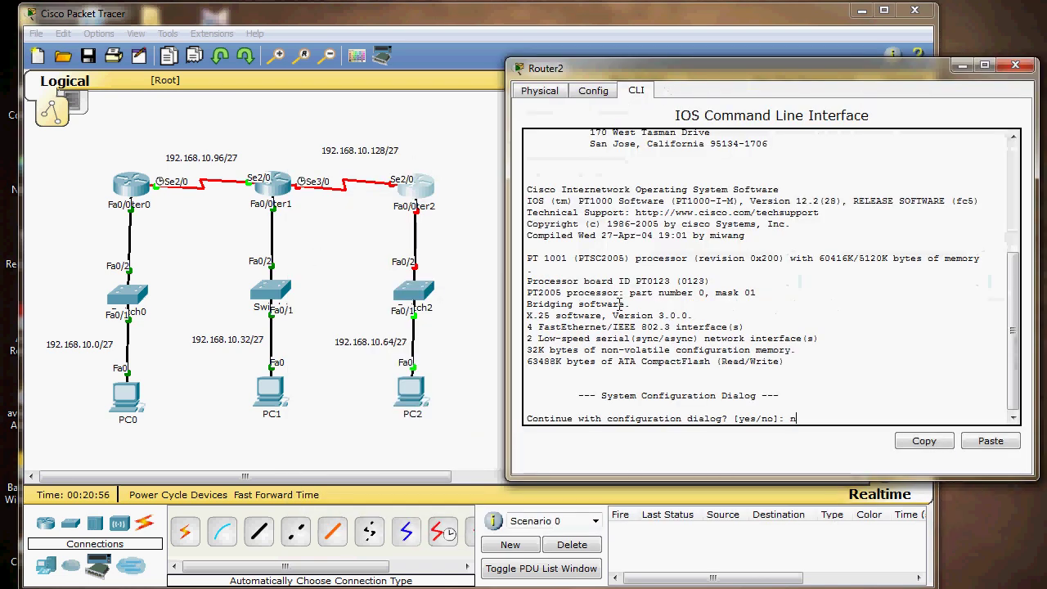
key(Return)
key(Return)
text(en)
key(Return)
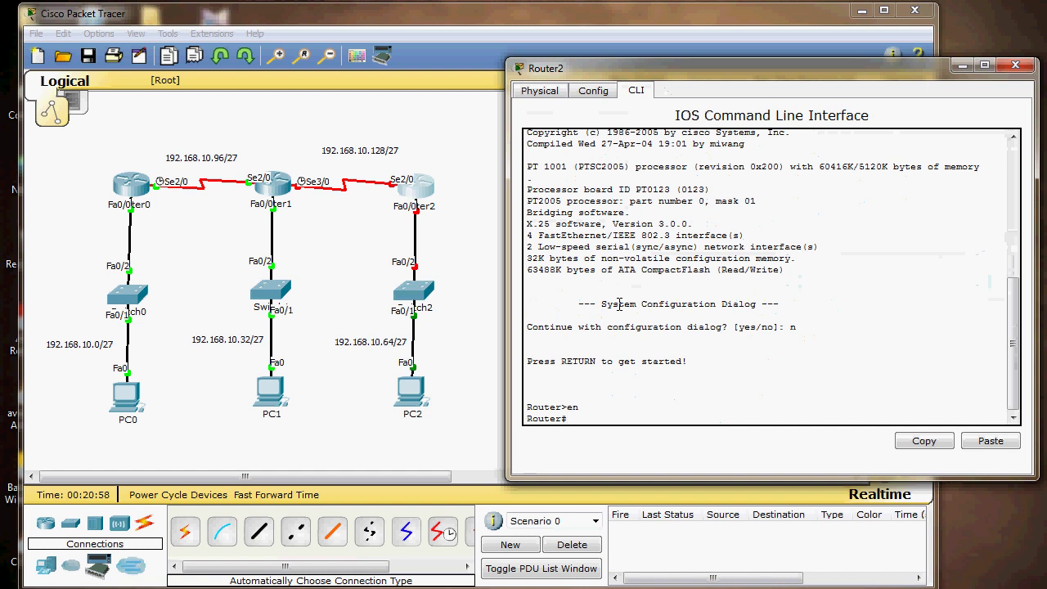
text(confi)
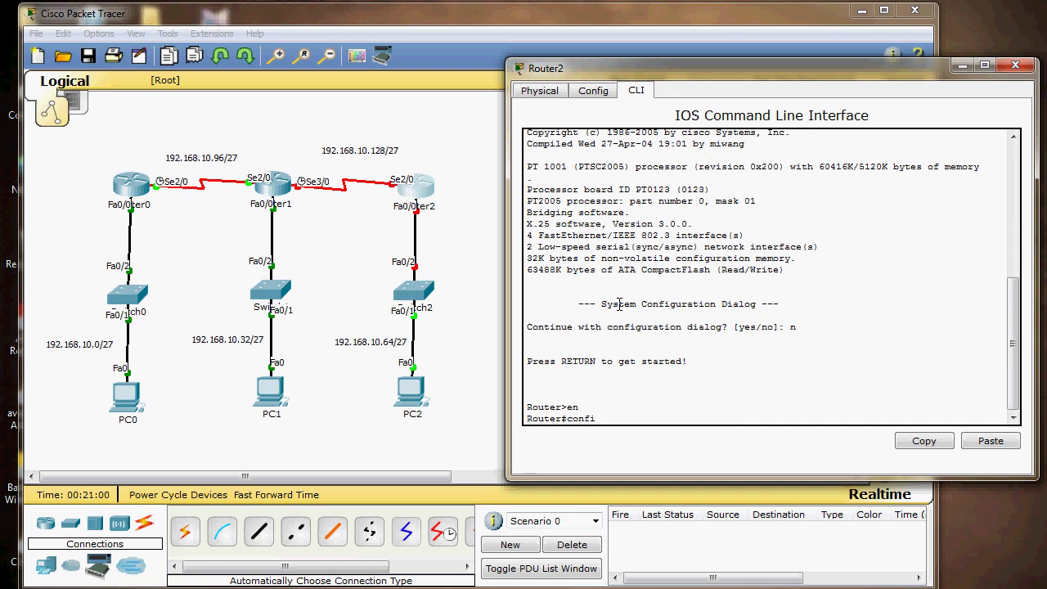
text(g t)
key(Return)
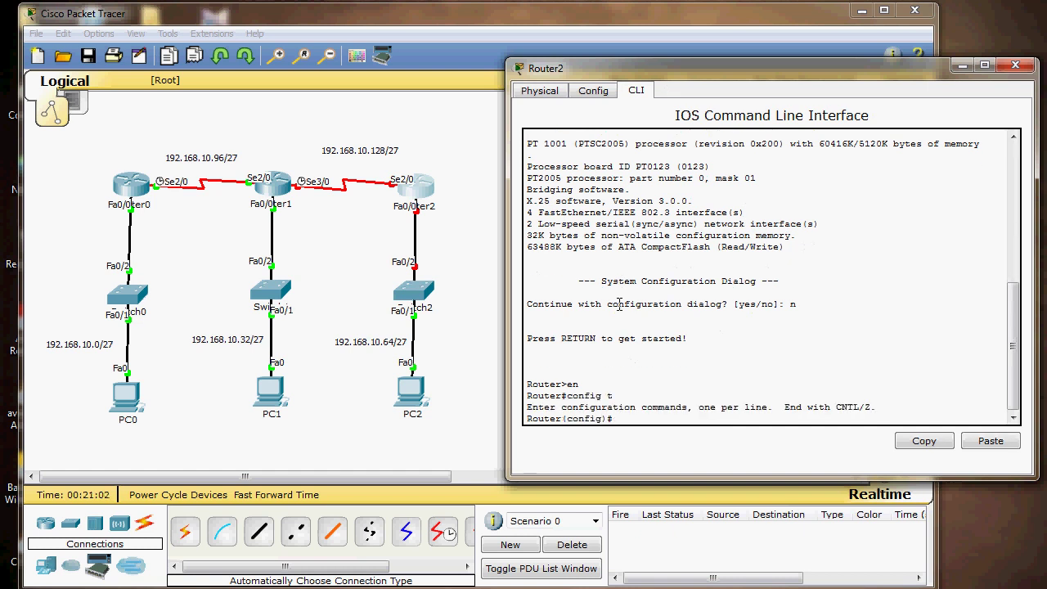
Assign 192.168.10.65 with mask 255.255.255.224 to Router2's interface f0/0.
text(int f0/0)
key(Return)
text(ip add)
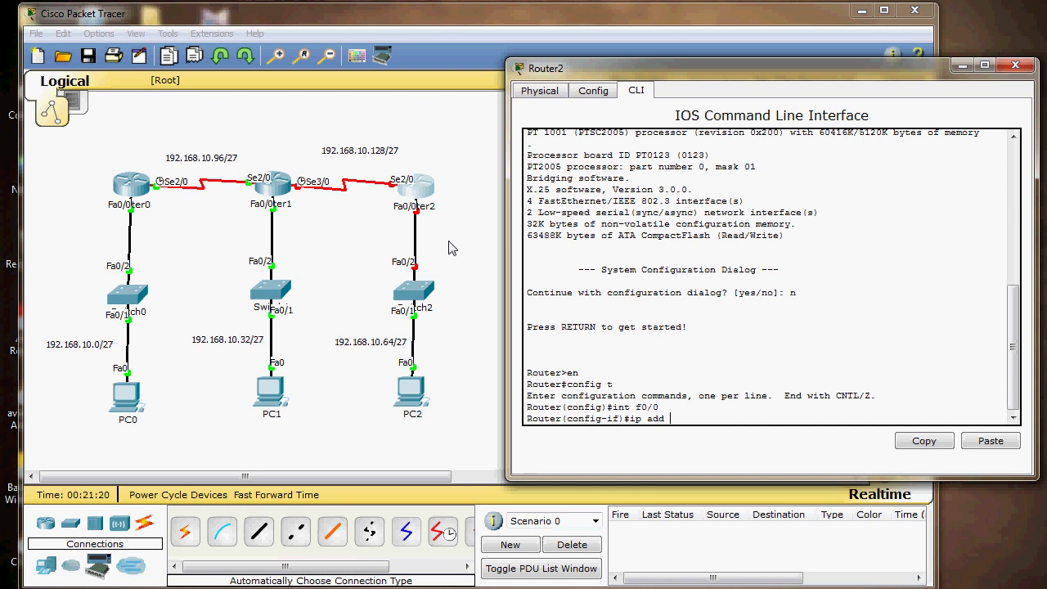
text(192.168.10.65 255.255.255.22)
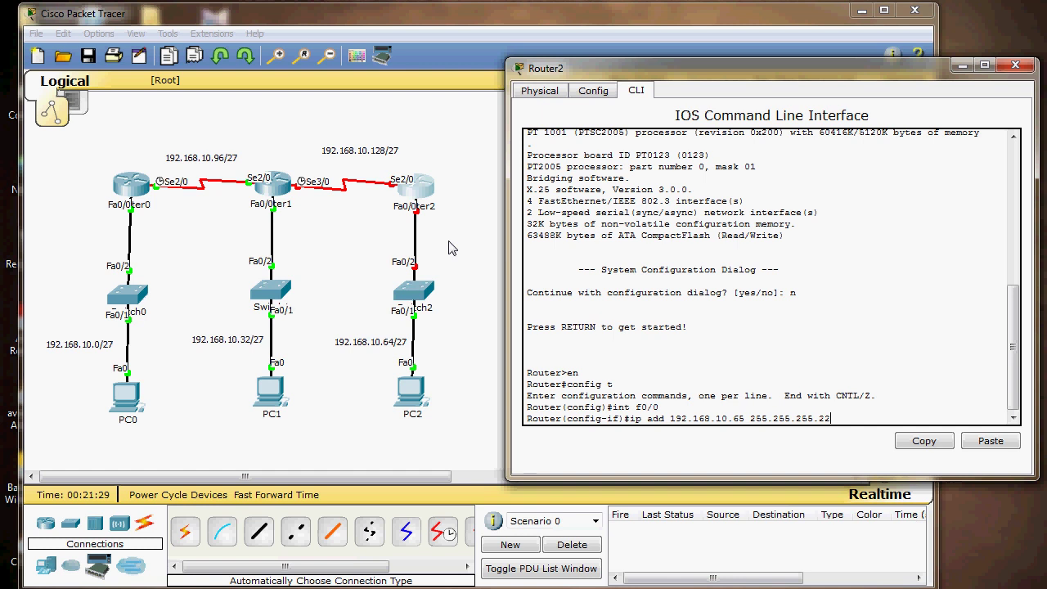
text(4)
key(Return)
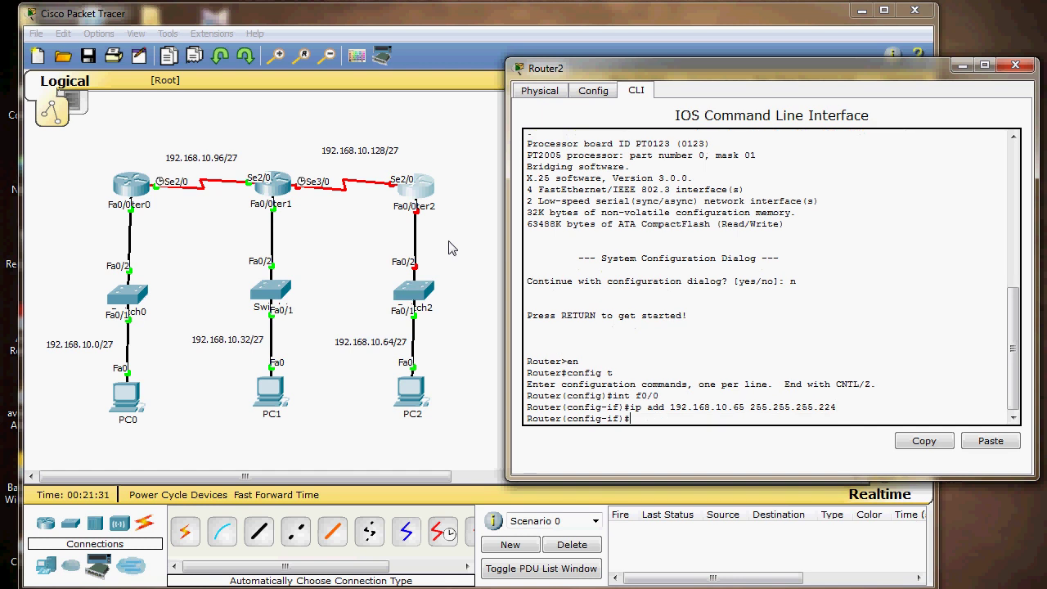
Enable Router2's interface f0/0 and return to global configuration mode.
text(no shut)
key(Return)
key(Return)
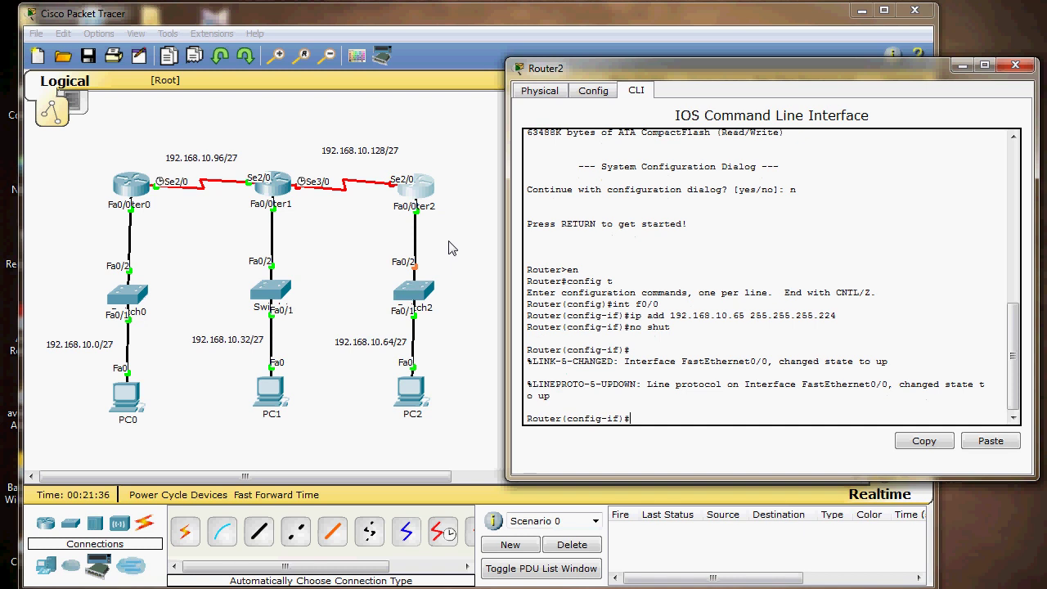
text(exit)
key(Return)
Assign 192.168.10.130 with mask 255.255.255.224 to Router2's serial interface s2/0.
text(int )
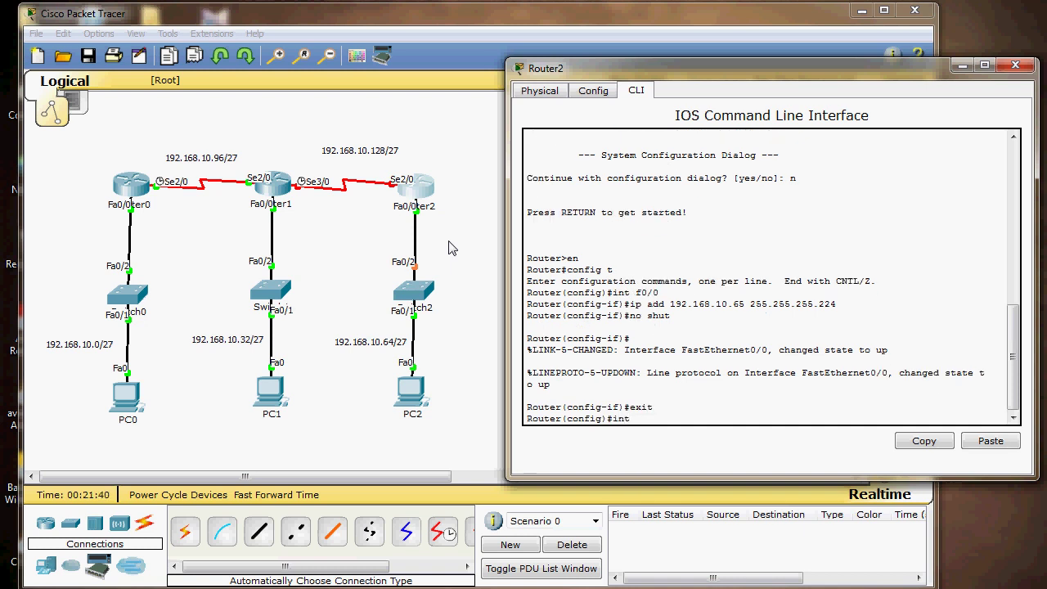
text(s2/0)
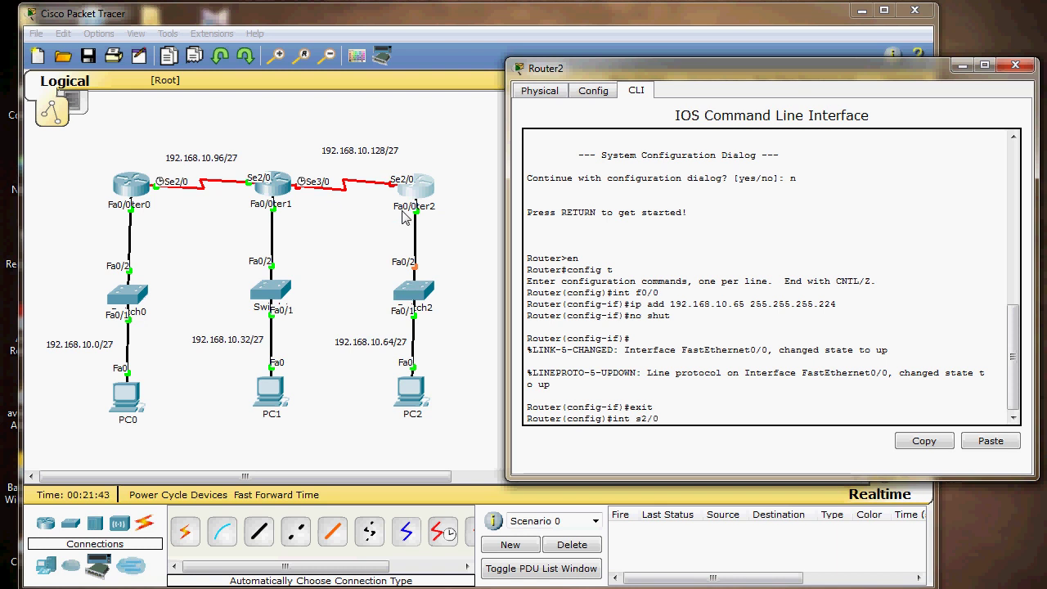
key(Return)
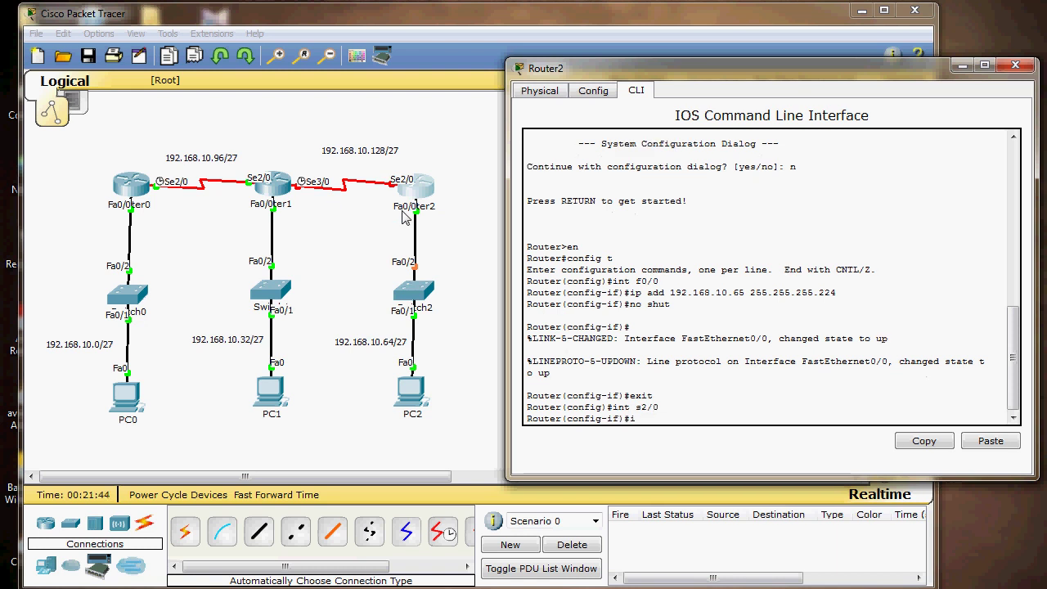
text(ip add 19)
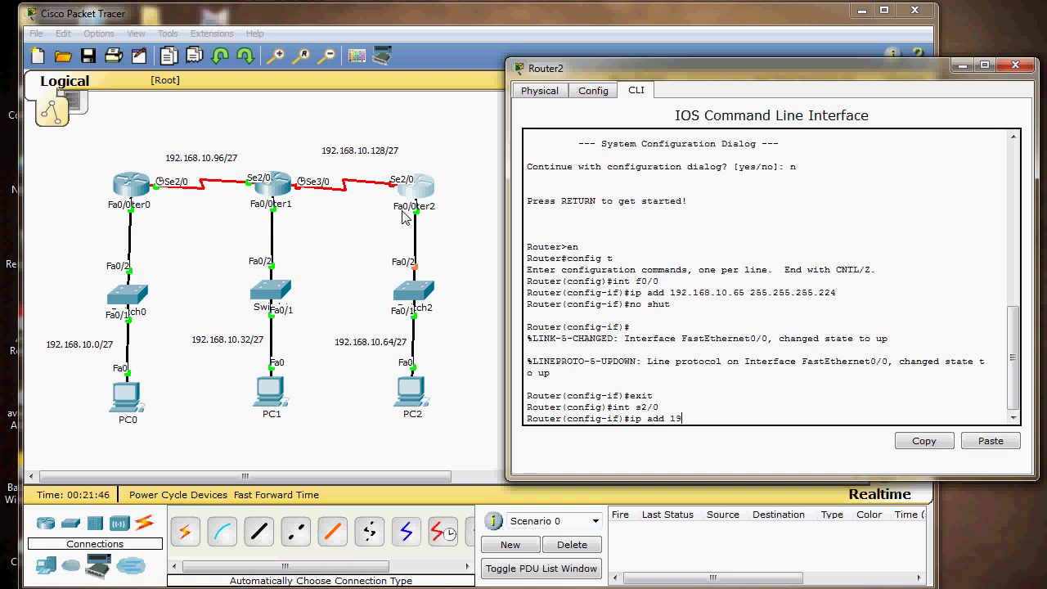
text(2.168.10.1)
text(30 255.255.)
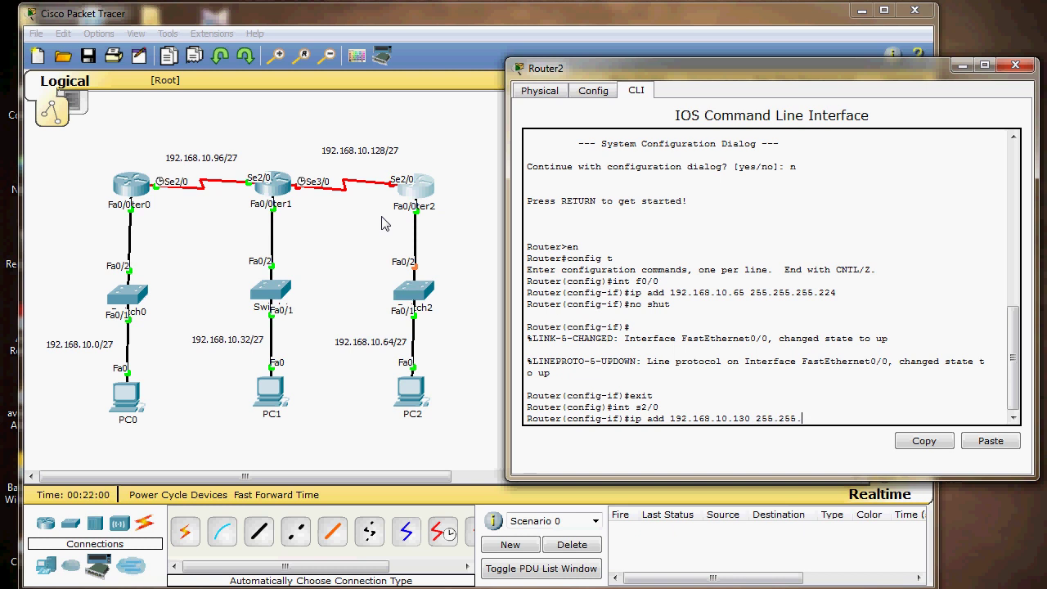
text(255.224)
key(Return)
Enable Router2's serial interface s2/0 and close Router2's window.
text(nfig-if)#n)
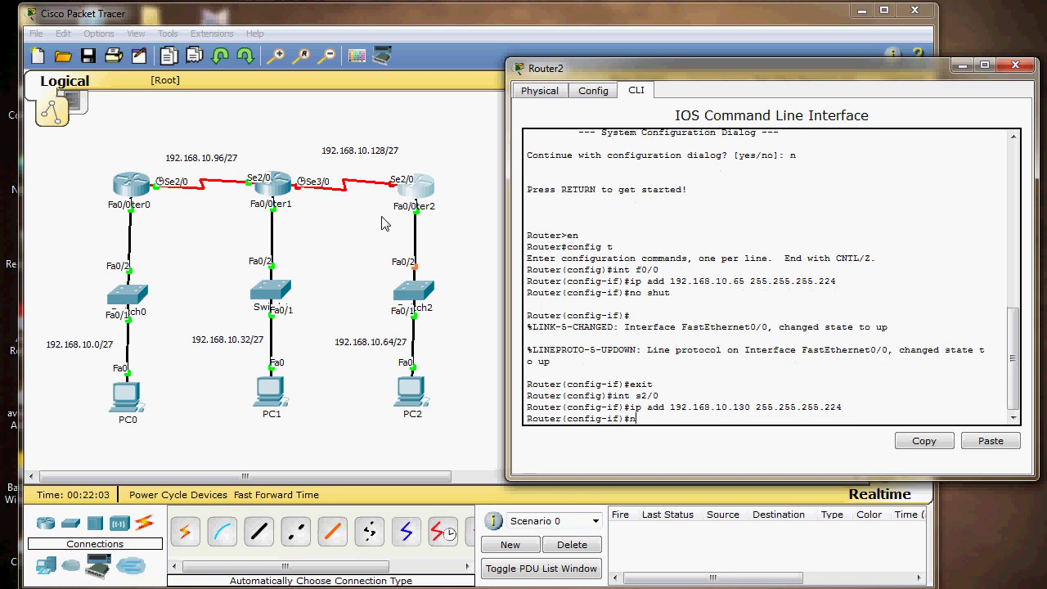
text(o shut)
key(Return)
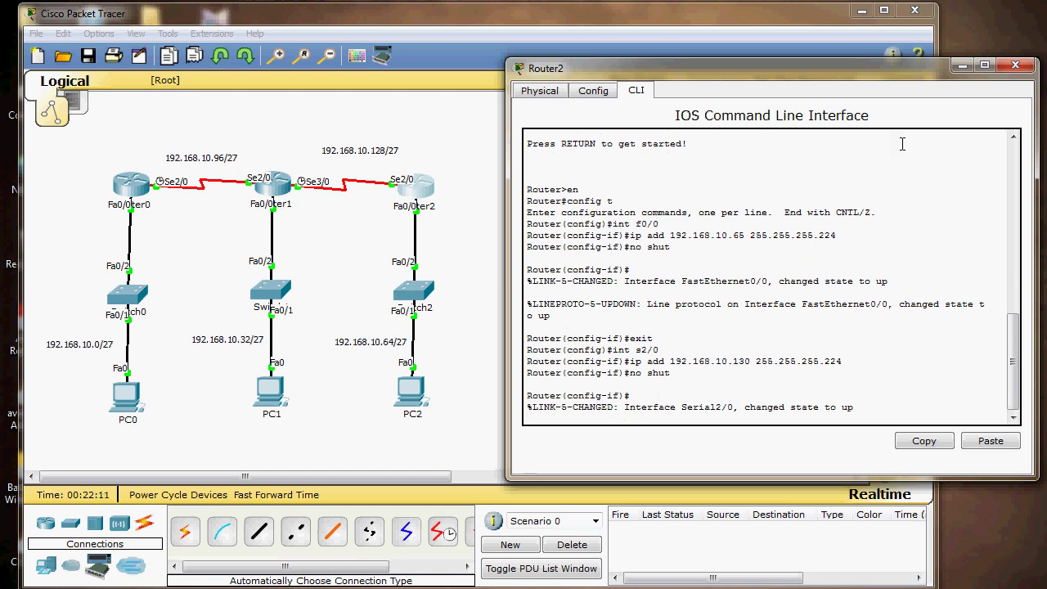
click(1016, 66)
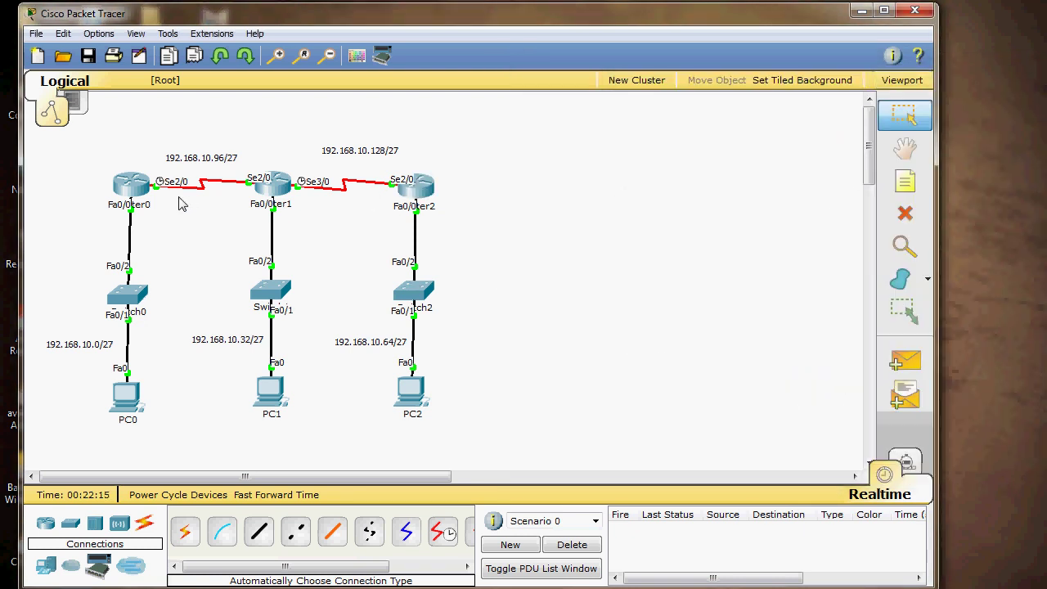
Reopen Router0's command line and leave interface and global configuration modes for privileged EXEC mode.
click(132, 187)
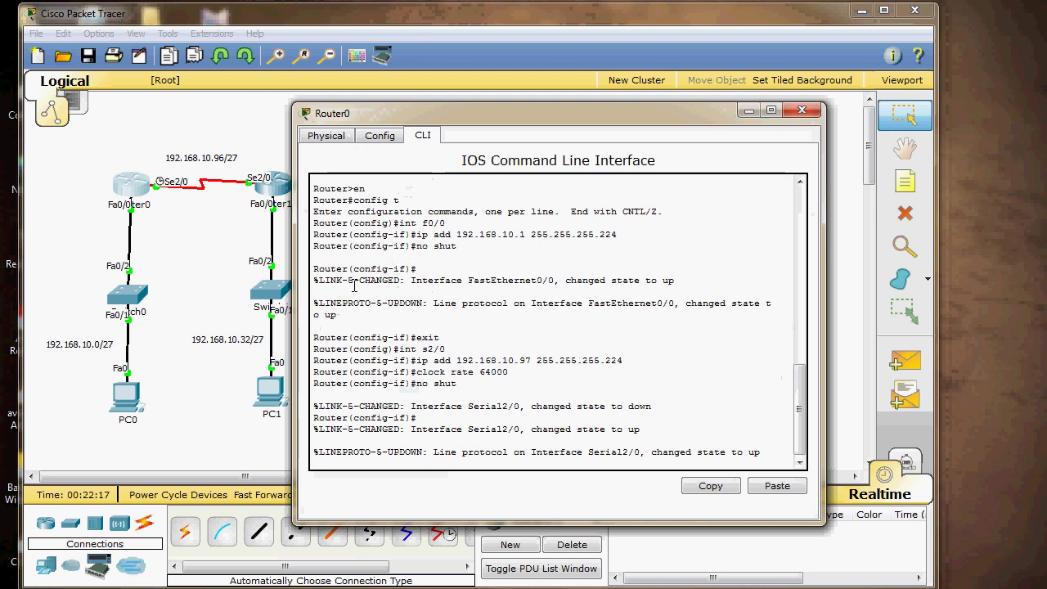
key(Return)
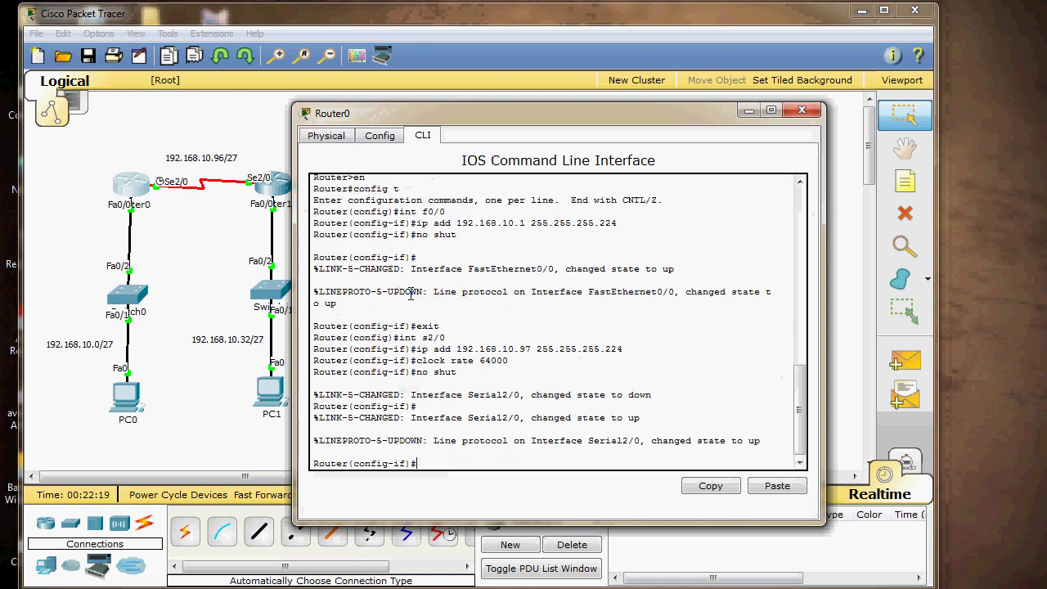
text(exit)
key(Return)
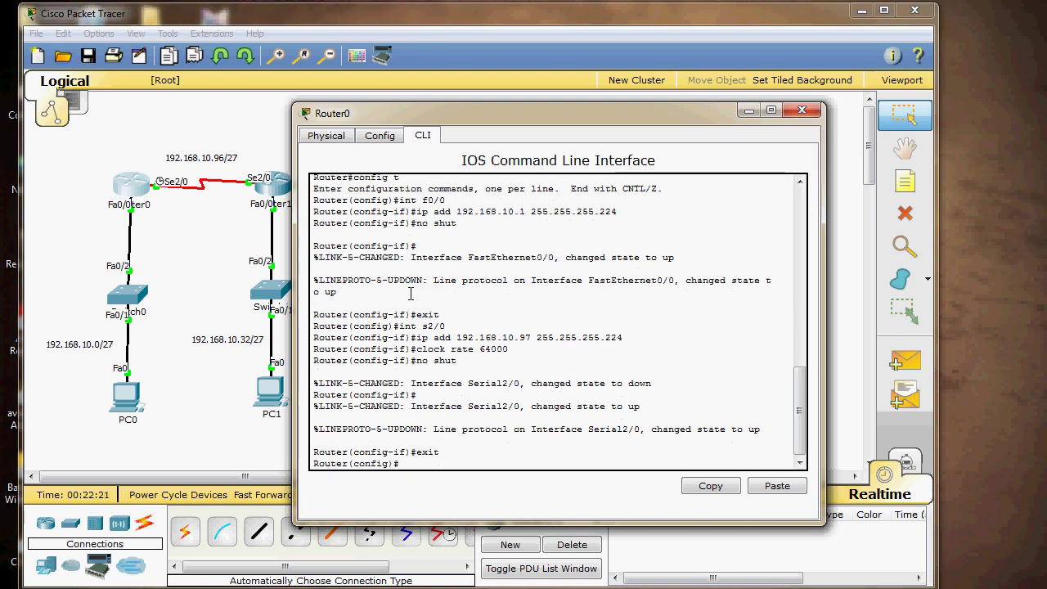
text(exit)
key(Return)
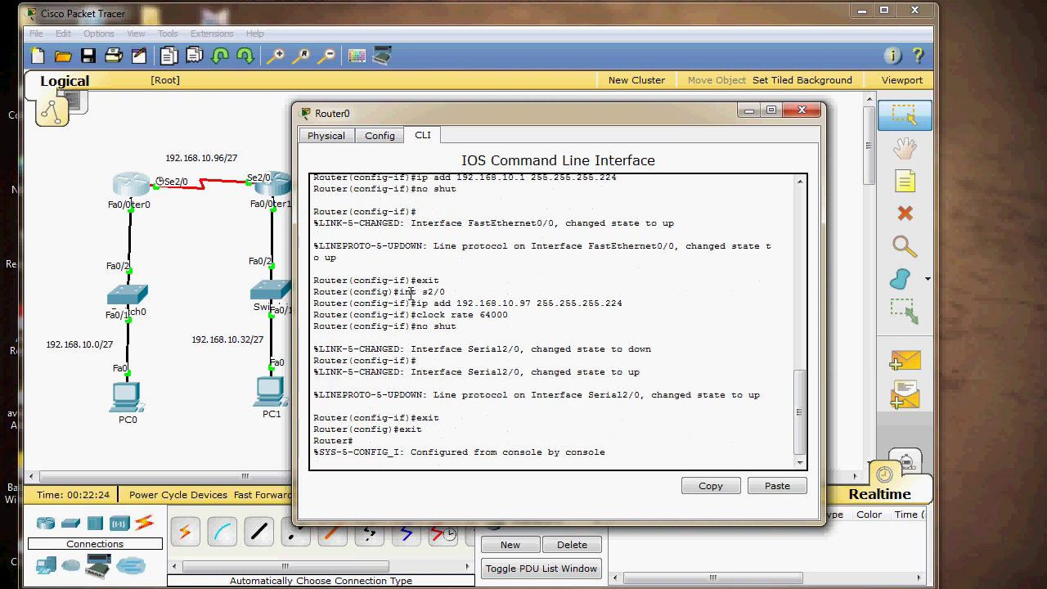
key(Return)
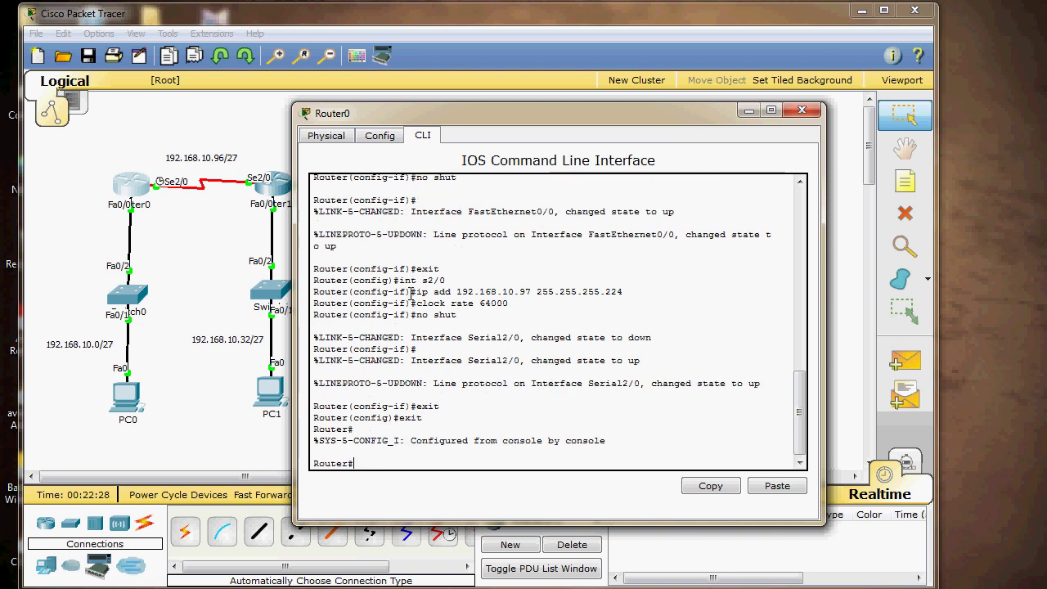
Display Router0's IP routing table with show ip route.
text(show)
text( ip rout)
text(e)
key(Return)
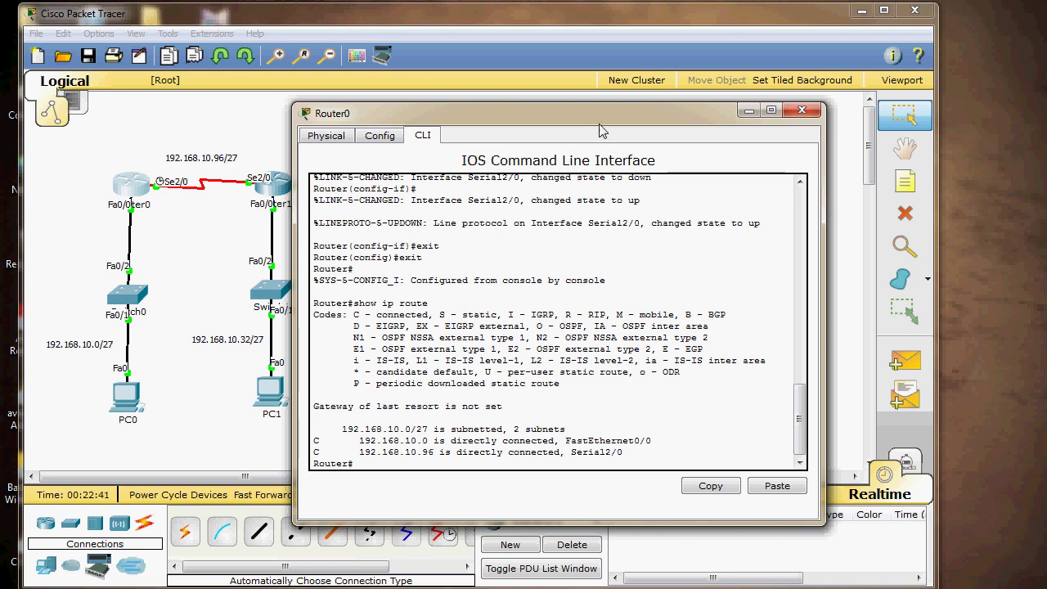
Move Router0's window clear of the topology and enter global configuration mode.
drag(674, 102, 827, 79)
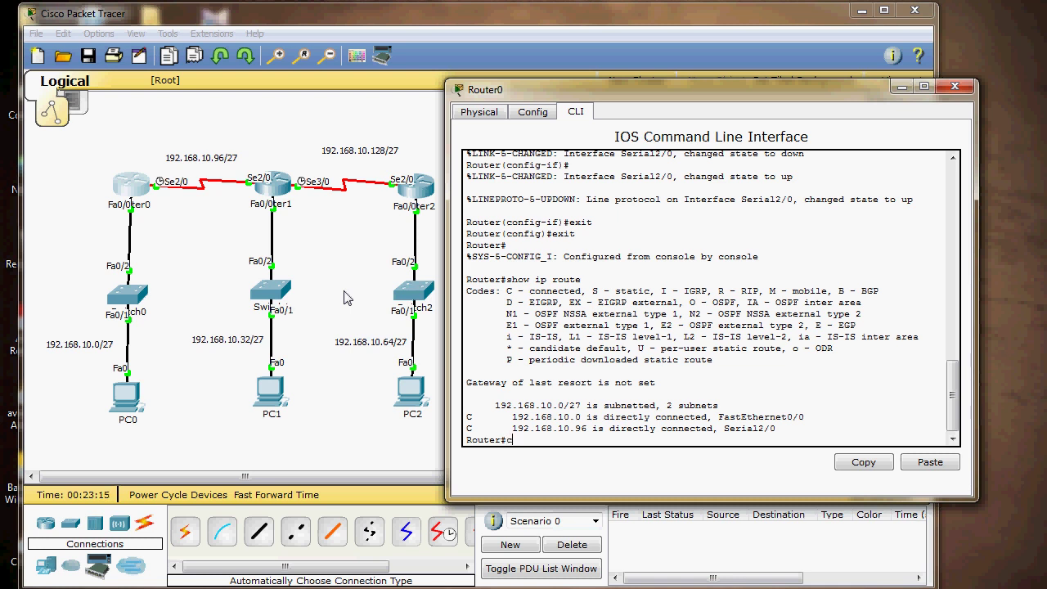
text(onfig t)
key(Return)
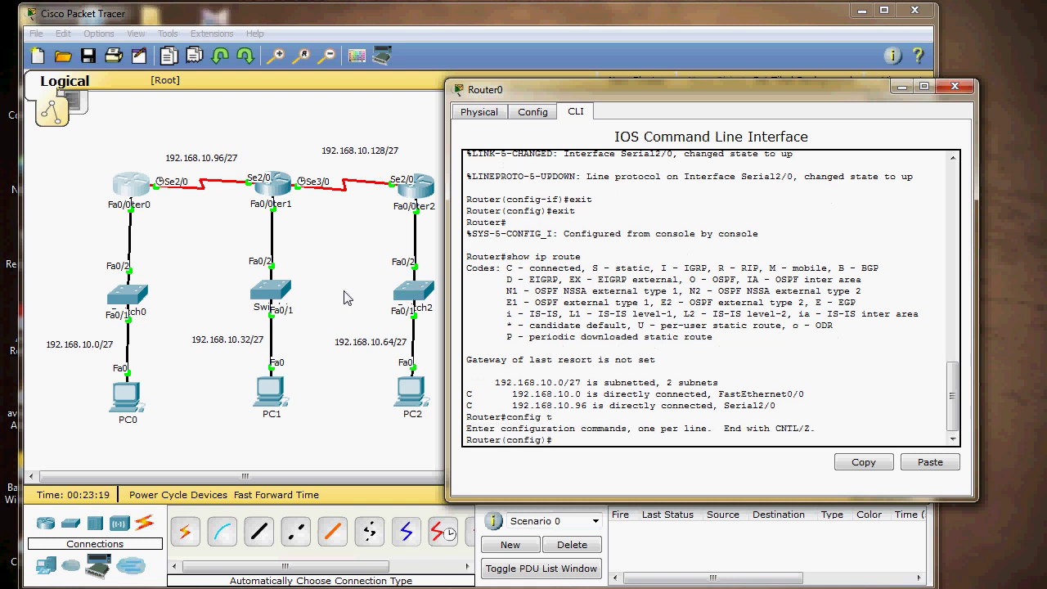
Add a static route on Router0 to 192.168.10.32 with mask 255.255.255.224 and next hop 192.168.10.98.
text(ip route)
text(192.168.10.32 255.)
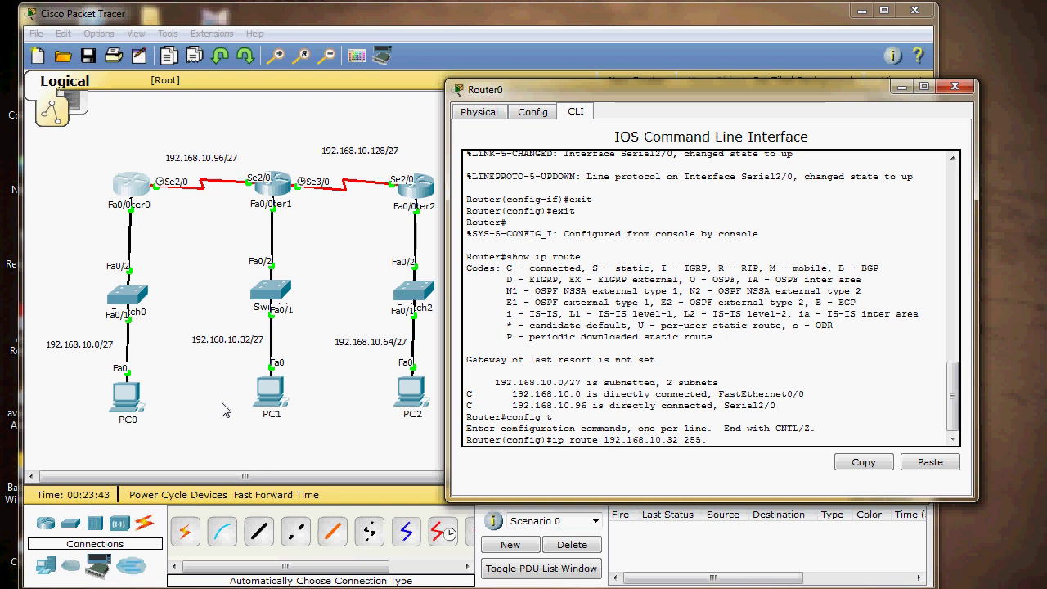
text(255.255.224)
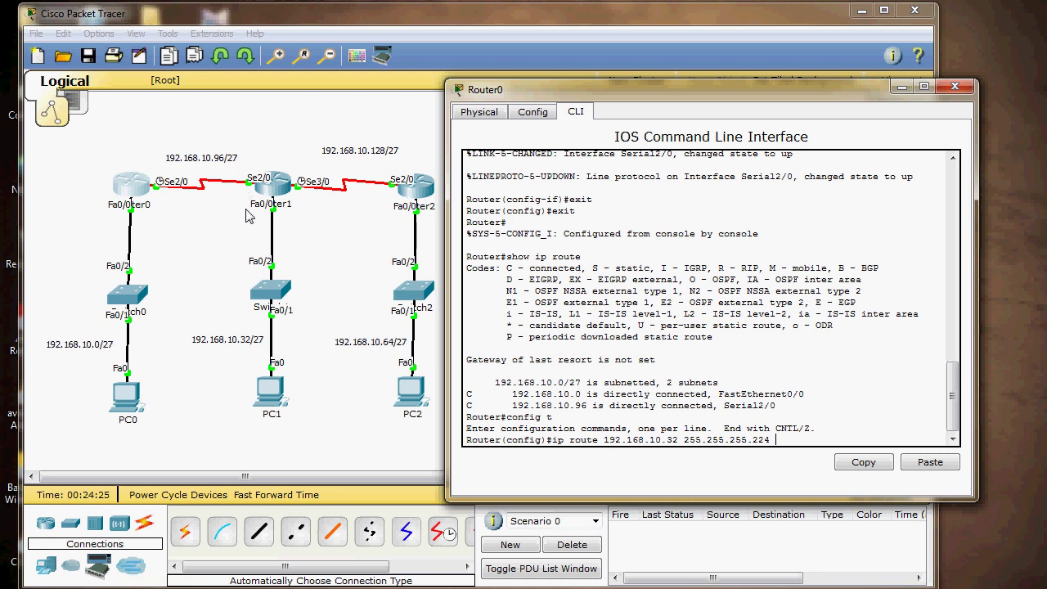
text(s2/0)
text(168)
text(.10.98)
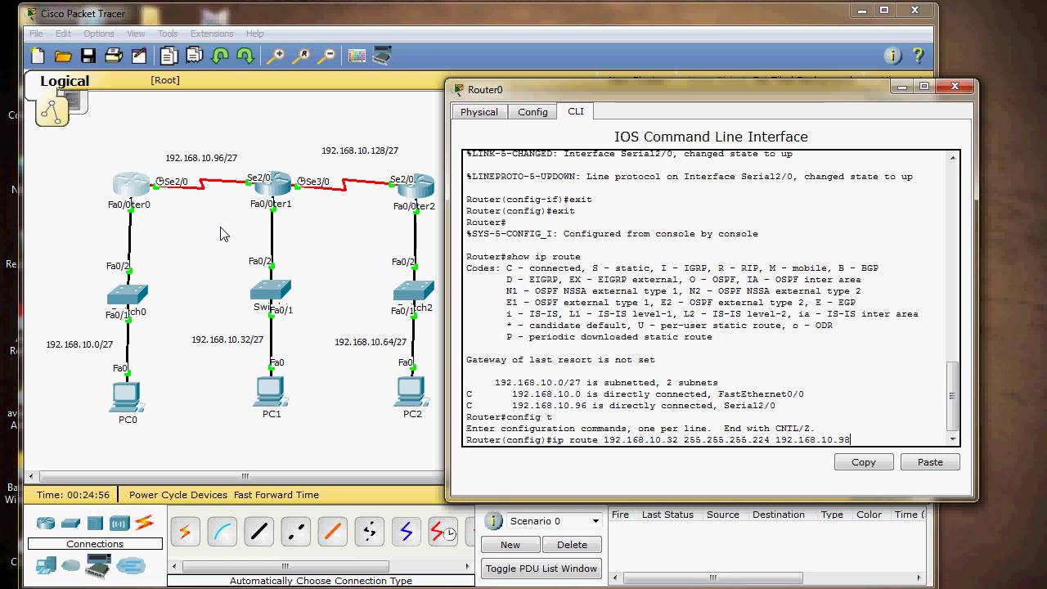
key(Return)
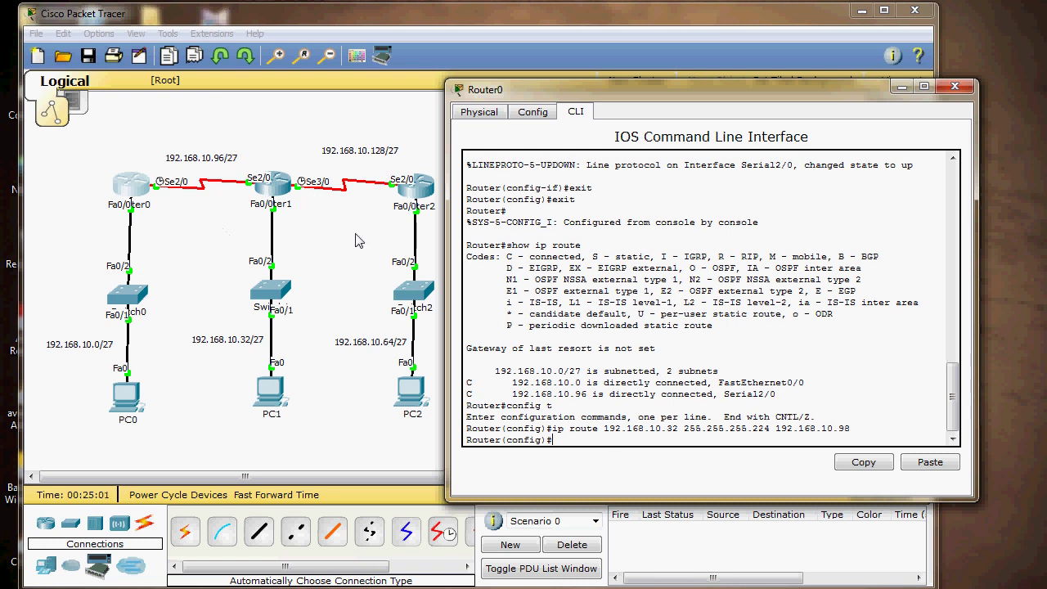
Add a static route on Router0 to 192.168.10.128 with mask 255.255.255.224 via 192.168.10.98, adapting the previous command.
key(Up)
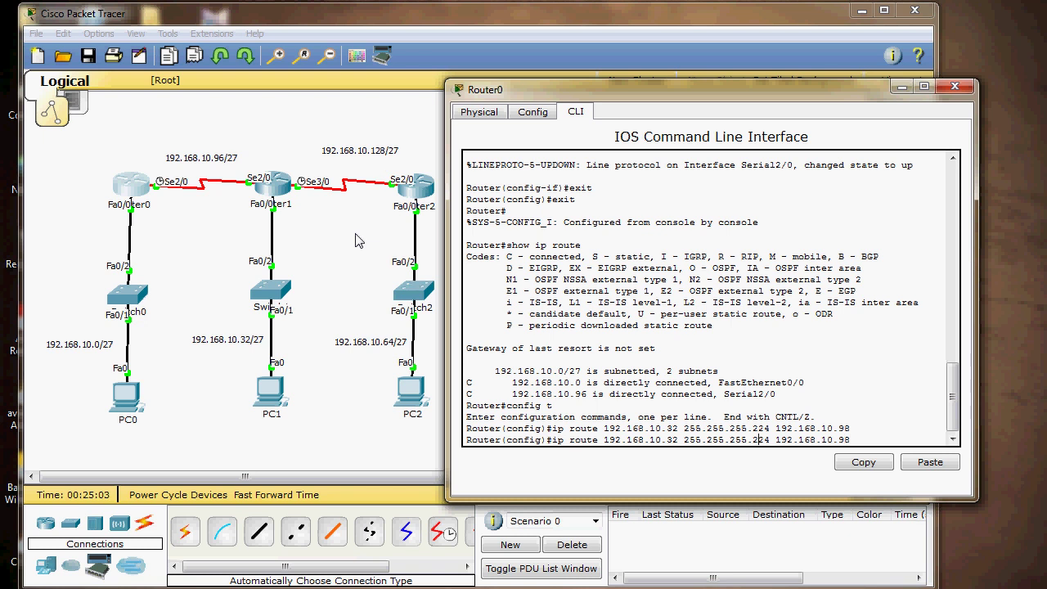
key(Left)
key(Left)
key(BackSpace)
key(BackSpace)
text(128)
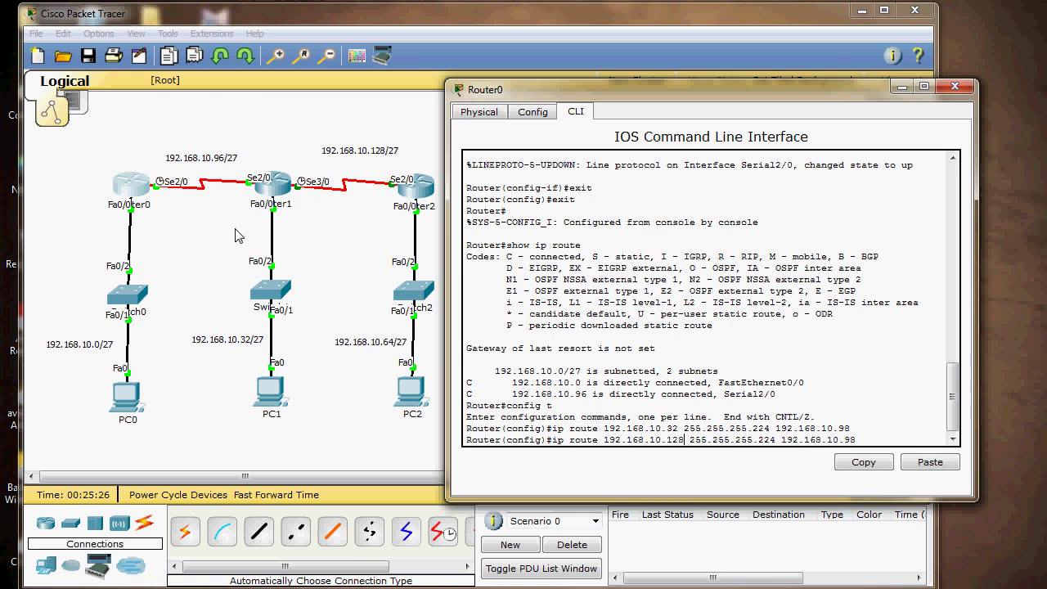
key(Return)
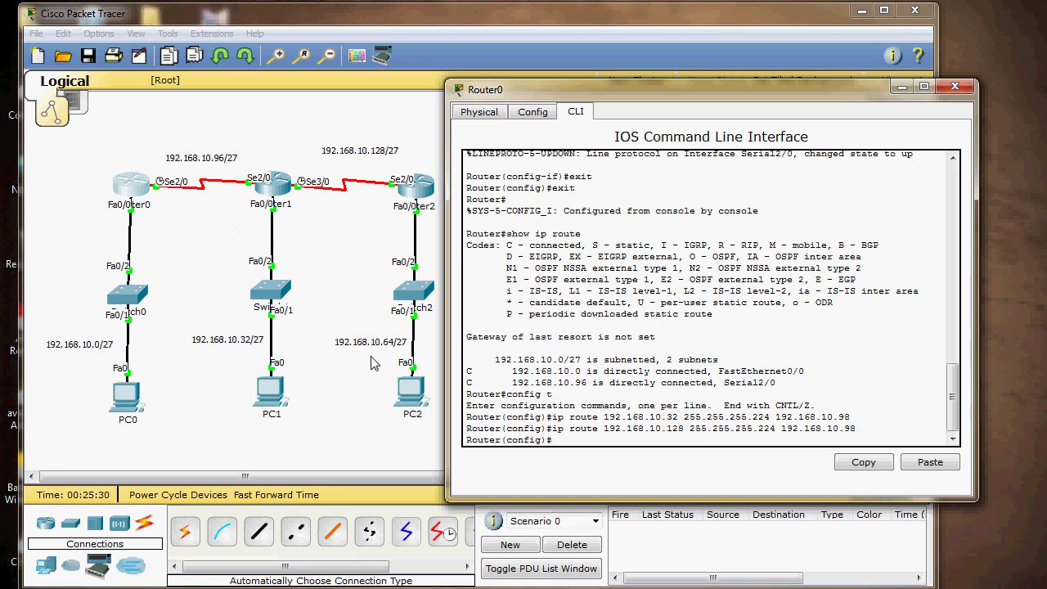
Add a static route on Router0 to 192.168.10.64 with mask 255.255.255.224 via 192.168.10.98, reusing the previous command.
key(Up)
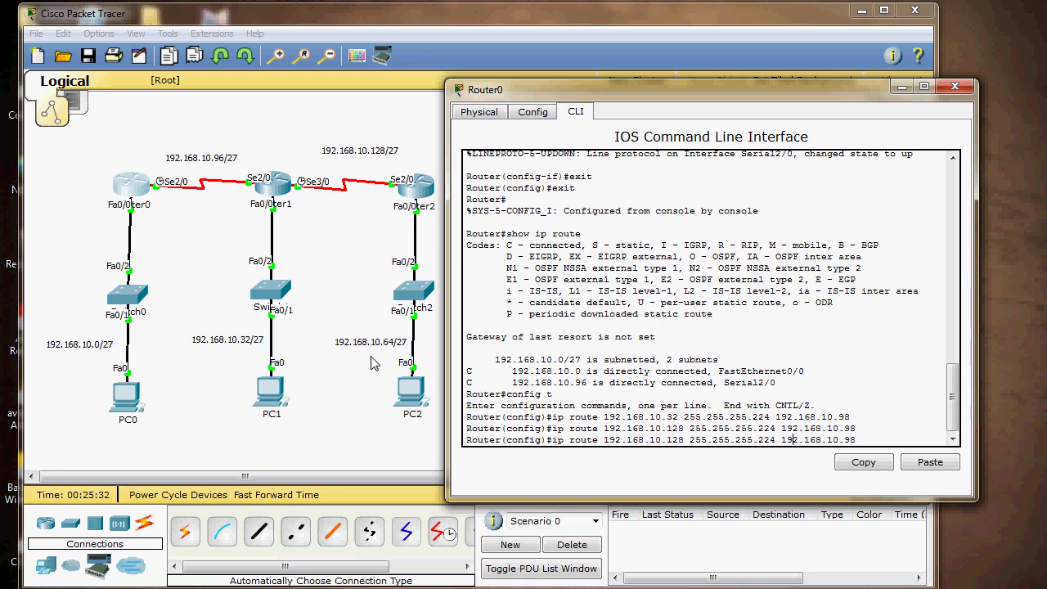
key(Left)
key(Left)
key(Left)
key(Left)
key(Left)
key(Left)
key(Left)
key(Left)
key(Left)
key(Left)
key(Left)
key(Left)
key(Left)
key(Left)
key(Left)
key(Left)
key(Left)
key(Left)
key(Left)
key(Left)
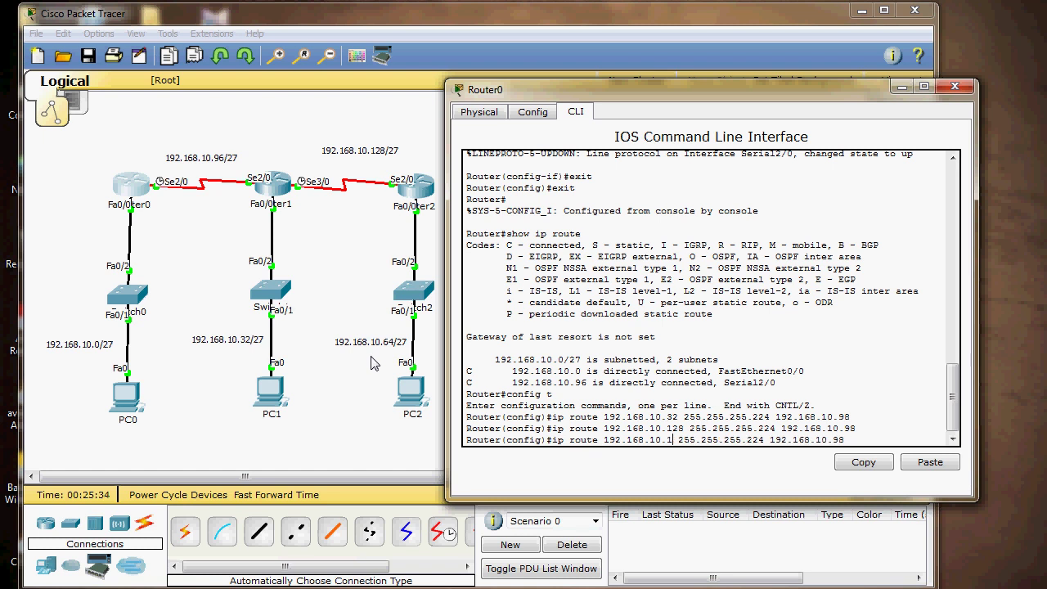
key(BackSpace)
key(BackSpace)
key(BackSpace)
text(64)
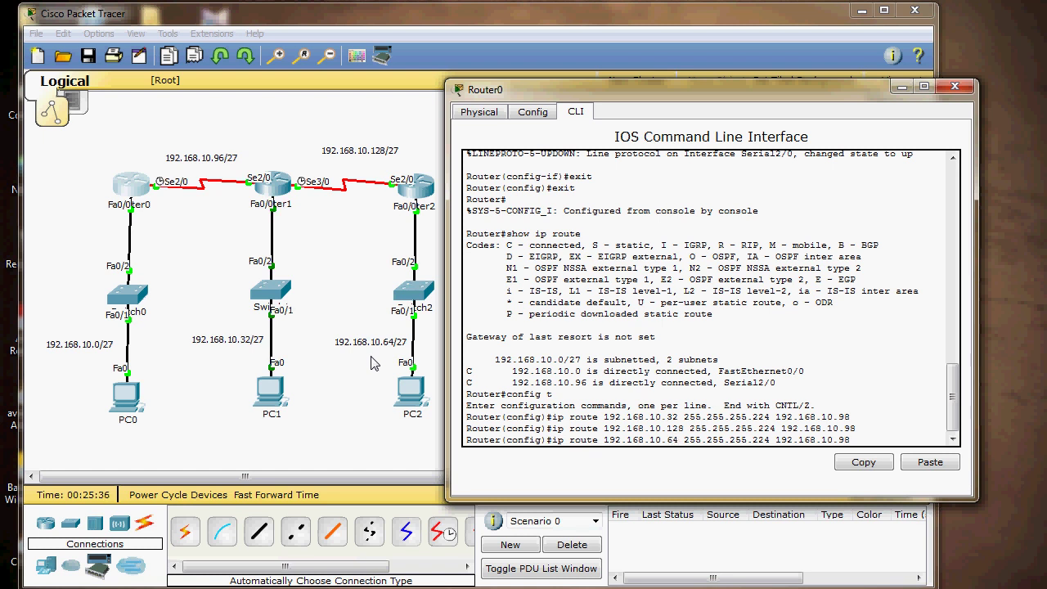
key(Right)
key(Right)
key(Right)
key(Right)
key(Return)
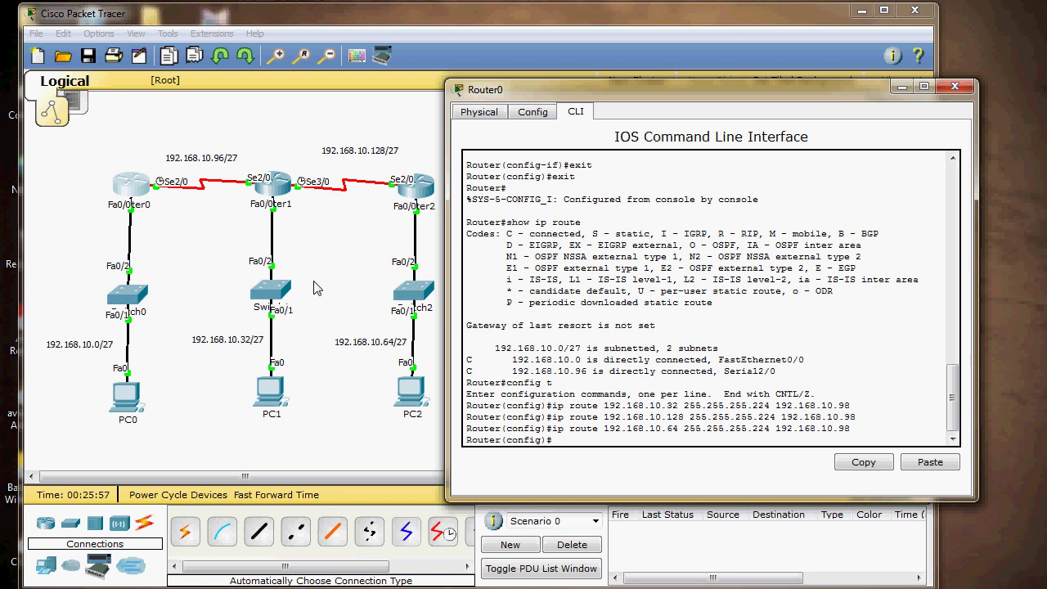
Leave global configuration mode on Router0 and close its window.
text(exit)
key(Return)
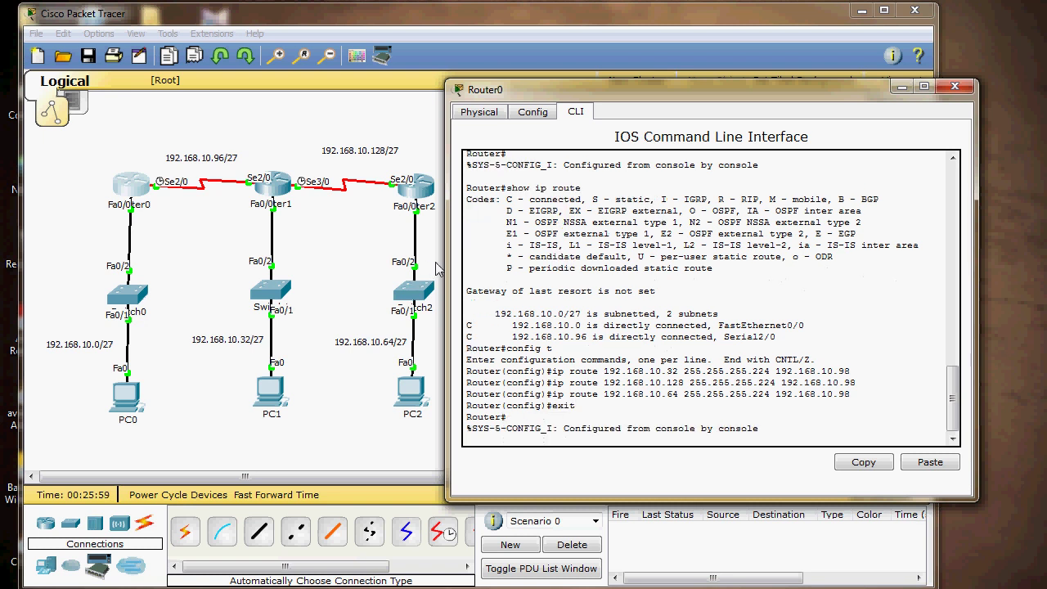
click(952, 87)
Open Router1's command line, move its window clear of the topology and bring up a fresh prompt.
click(279, 190)
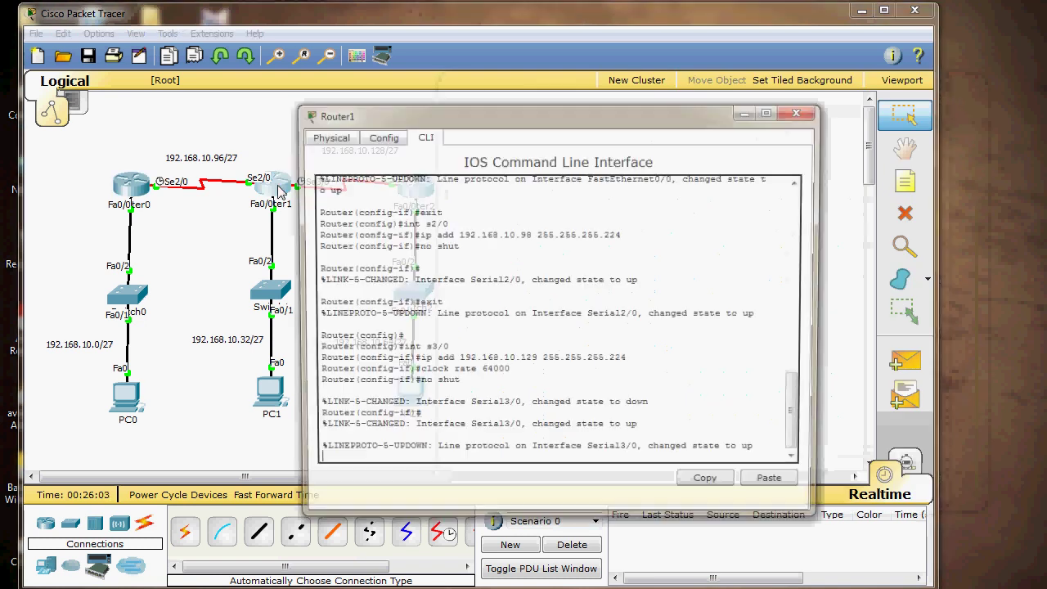
drag(479, 118, 597, 105)
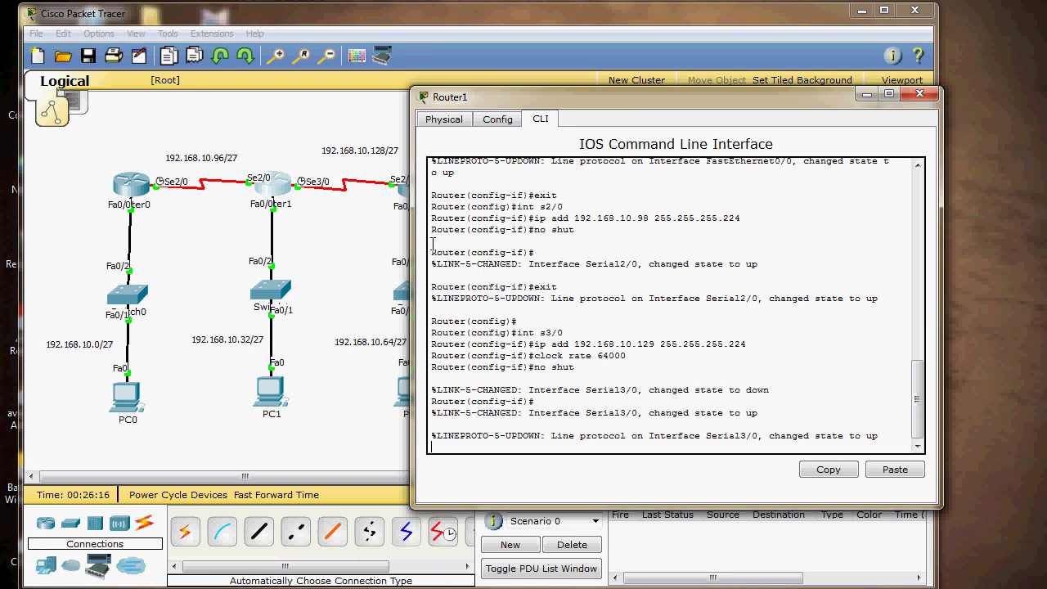
drag(513, 100, 567, 92)
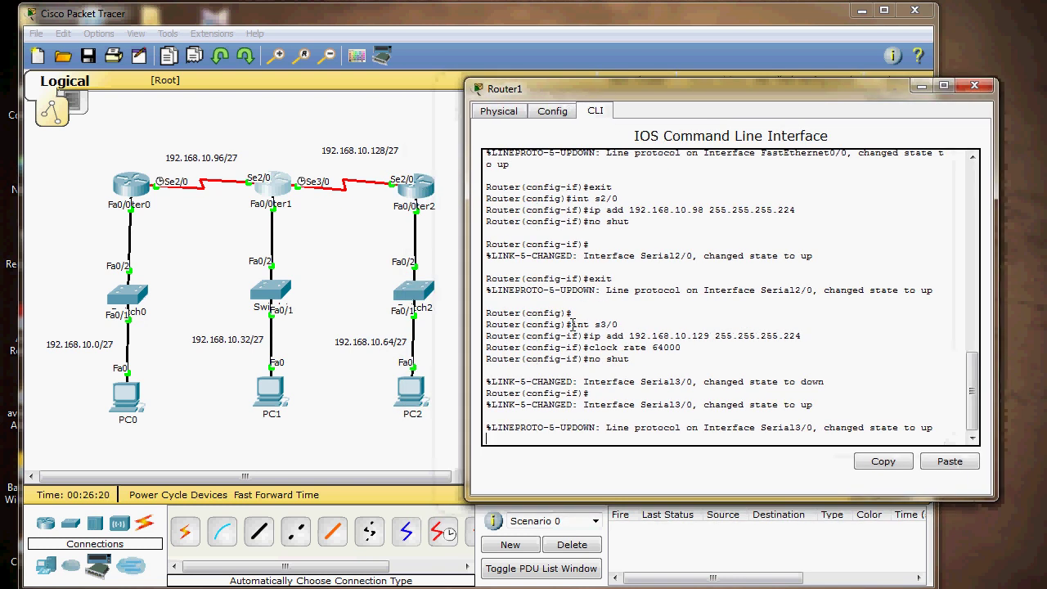
key(Return)
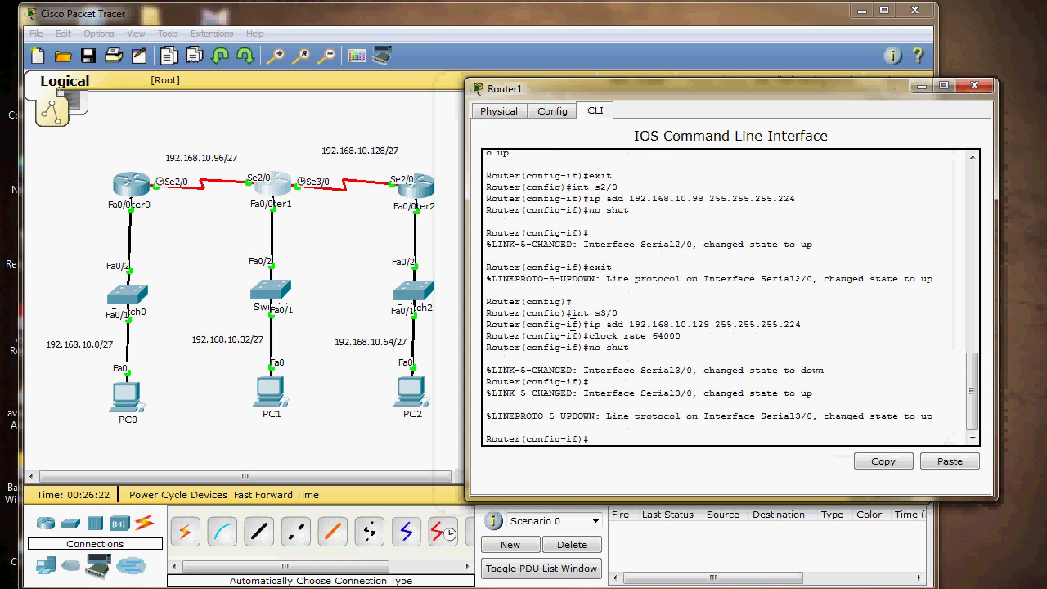
Add a static route on Router1 to 192.168.10.0 with mask 255.255.255.224 and next hop 192.168.10.97.
text(ip)
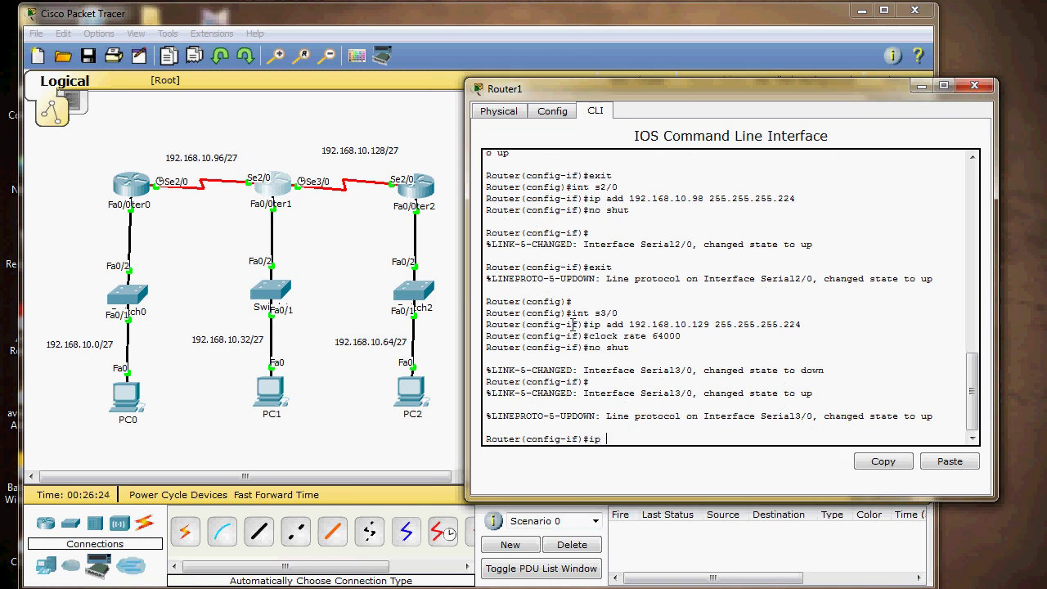
text( route 192.168.10.0 255.255.255.224)
text(192.)
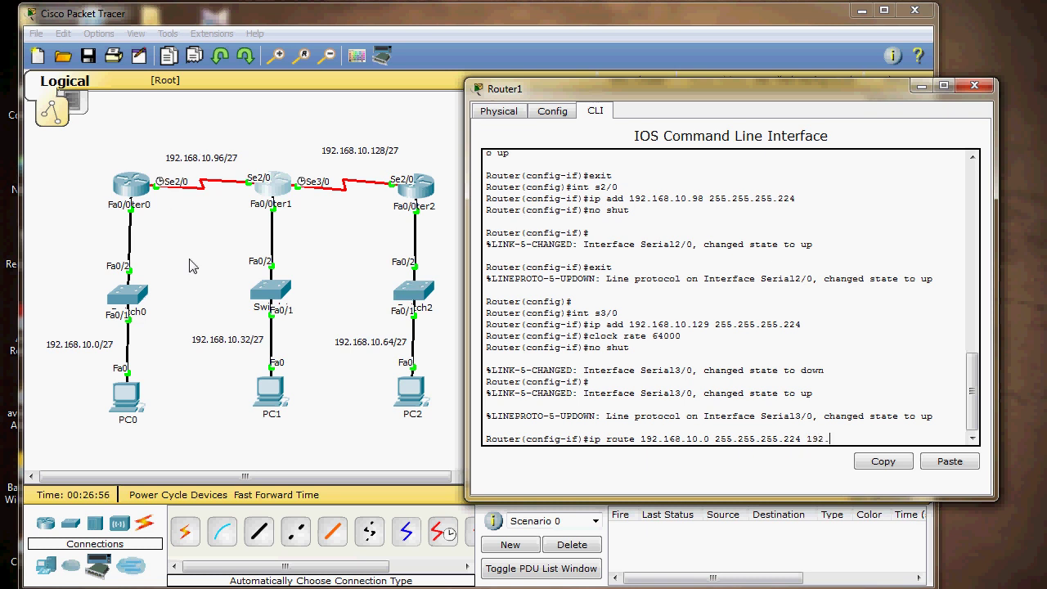
text(168.10.97)
key(Return)
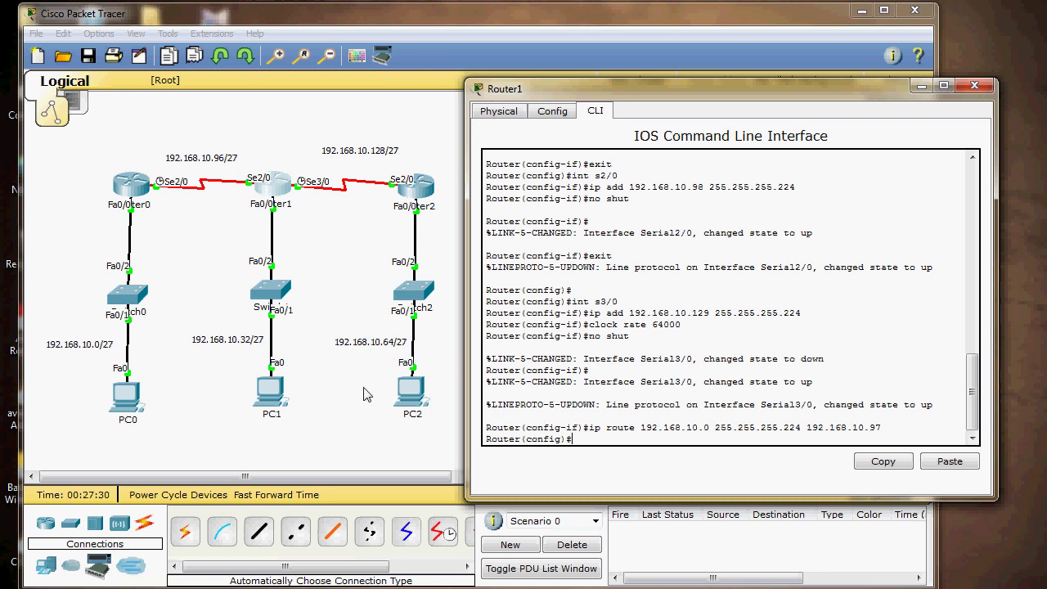
Add a static route on Router1 to 192.168.10.64 with mask 255.255.255.224 and next hop 192.168.10.130, adapting the previous command.
key(Up)
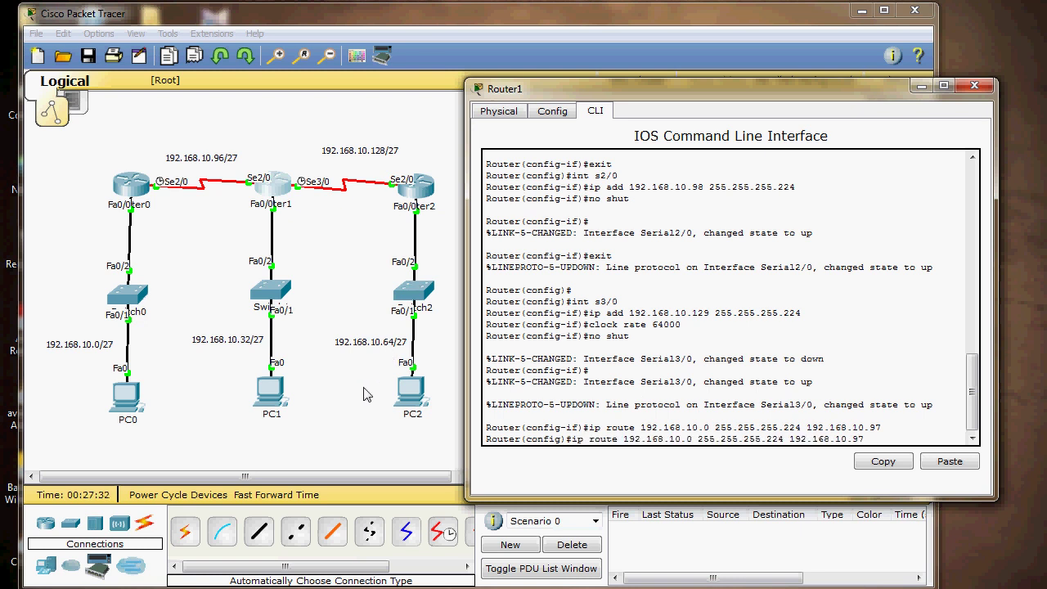
key(Left)
key(Left)
key(Left)
key(BackSpace)
text(64)
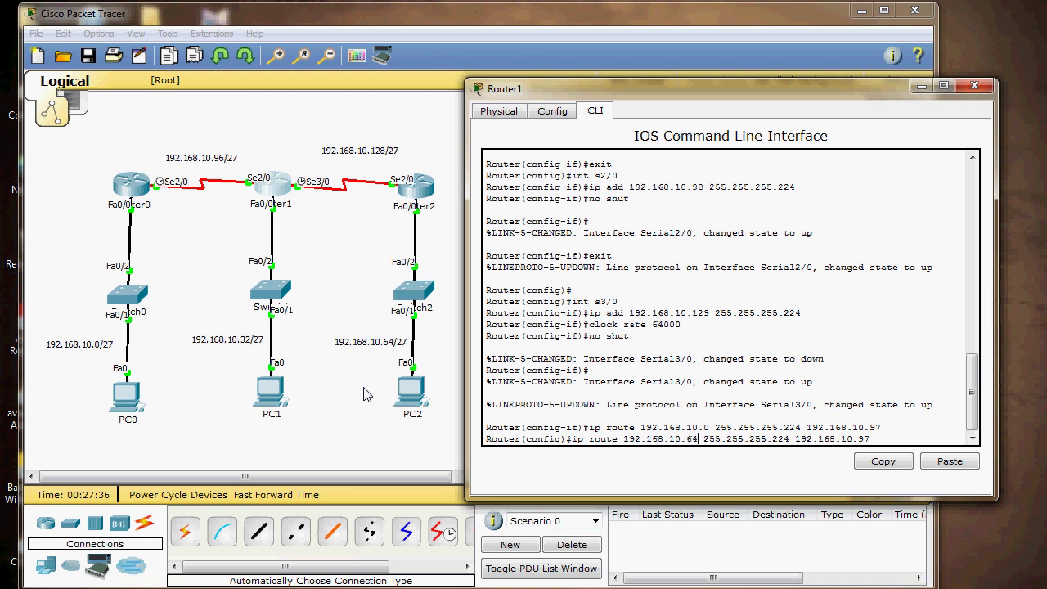
key(Right)
key(Right)
key(Right)
key(Right)
key(Right)
text(7)
key(BackSpace)
key(BackSpace)
text(13)
key(Return)
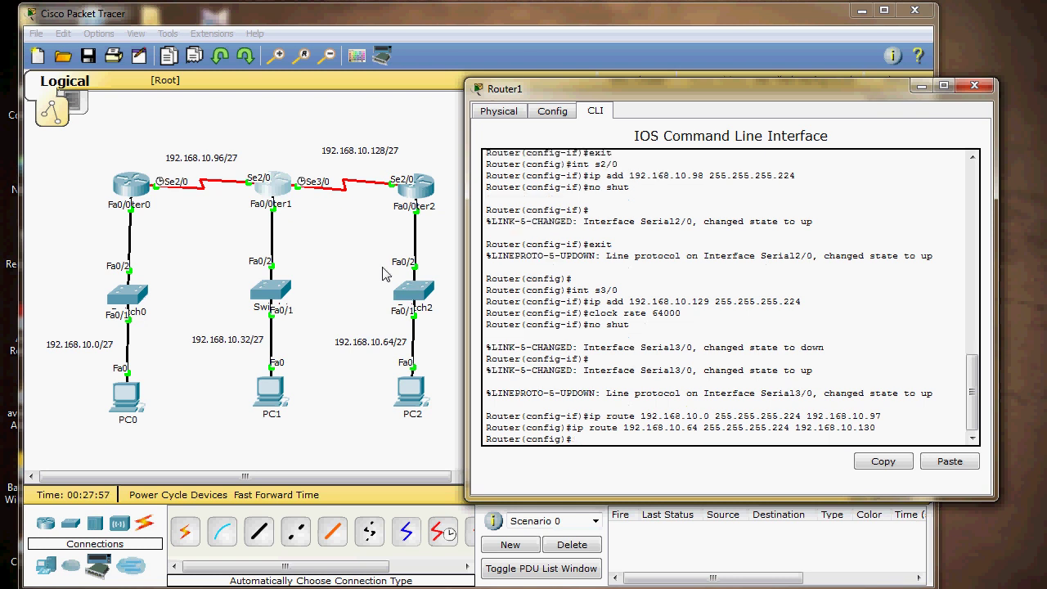
Leave global configuration mode on Router1 and close its window.
text(exit)
key(Return)
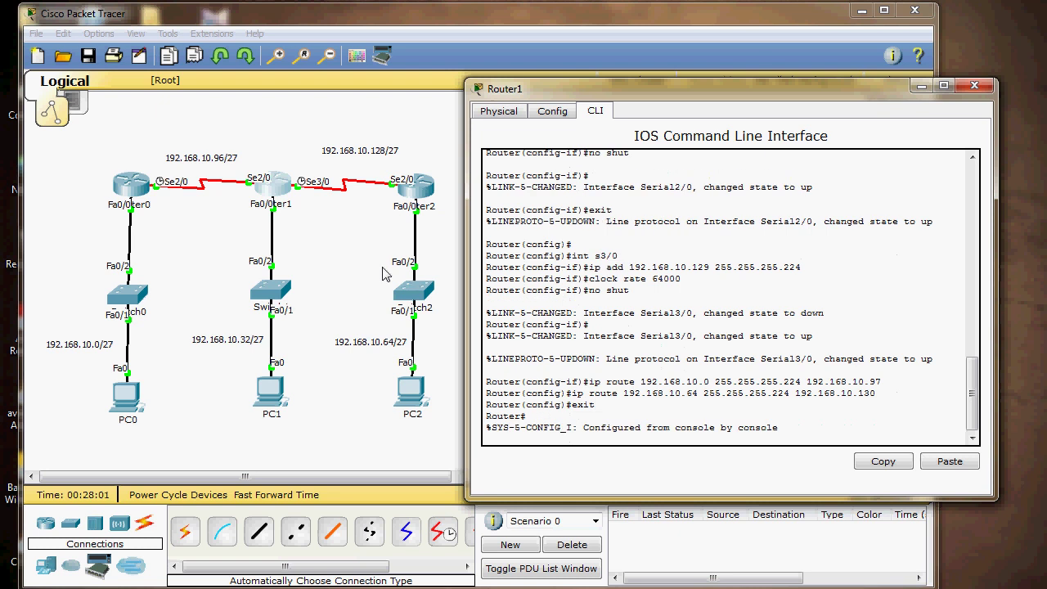
key(Return)
click(974, 87)
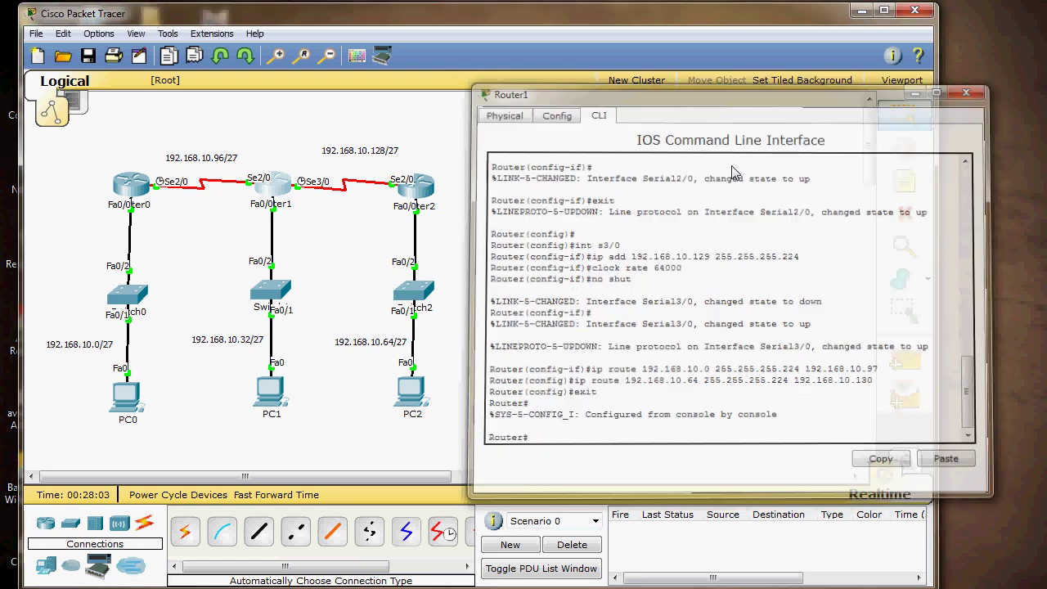
Open Router2's command line, move its window clear of the topology and bring up a fresh prompt.
click(417, 186)
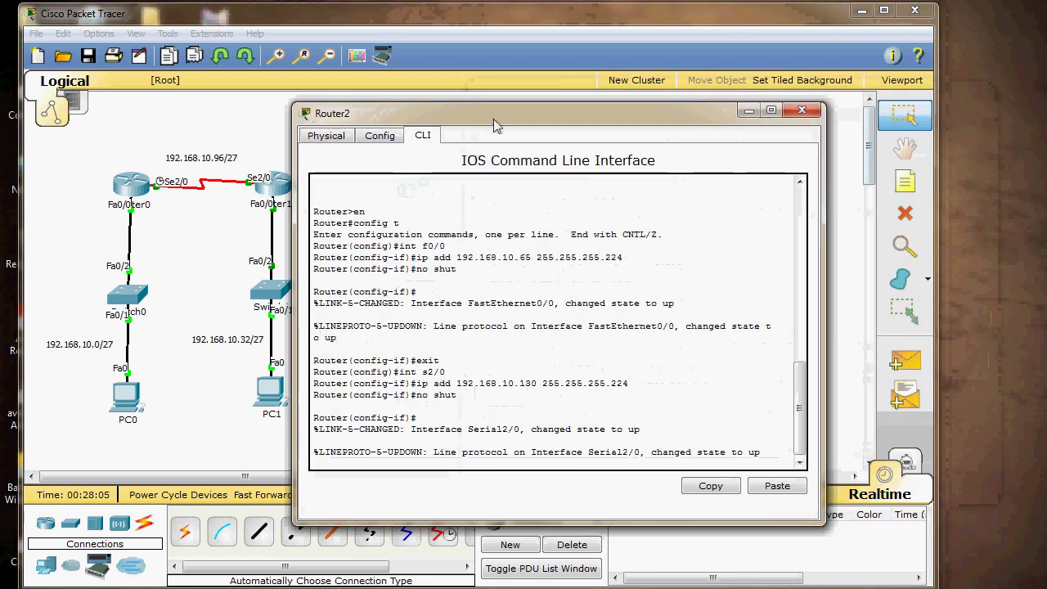
drag(497, 125, 678, 67)
key(Return)
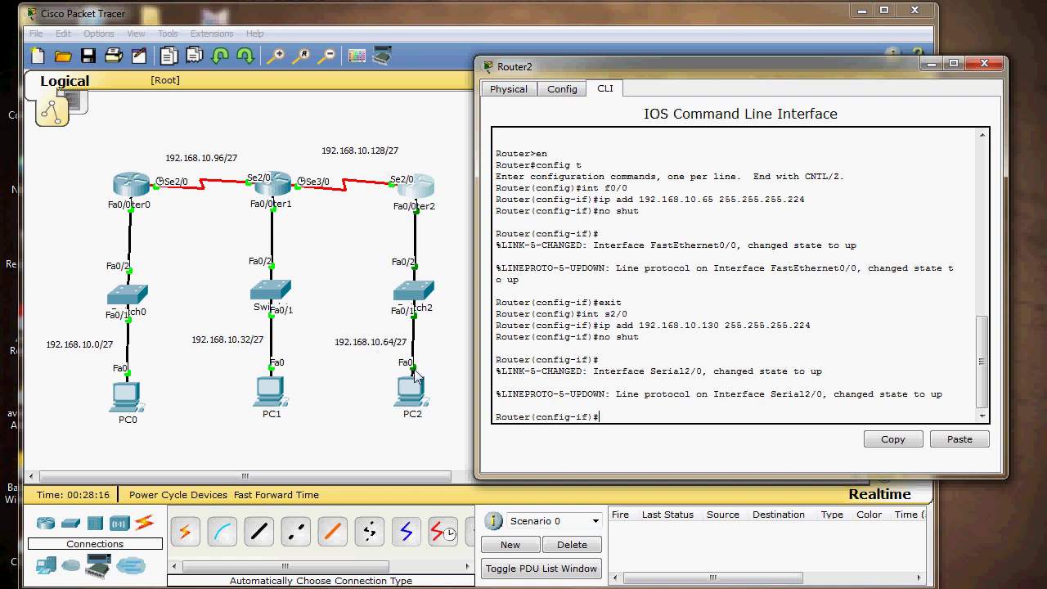
Add a static route on Router2 to 192.168.10.32 with mask 255.255.255.224 and next hop 192.168.10.129.
text(ip route 192.168.10.32 255.255.2)
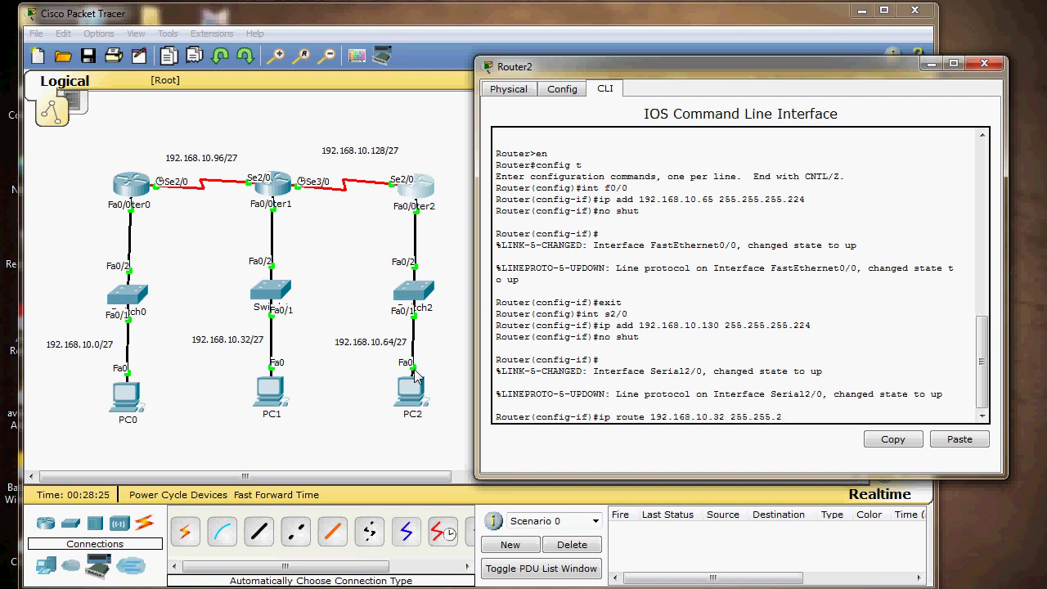
text(55.224 192.1)
text(68.10.129)
key(Return)
Add a static route on Router2 to 192.168.10.96 with mask 255.255.255.224 via 192.168.10.129, adapting the previous command.
key(Up)
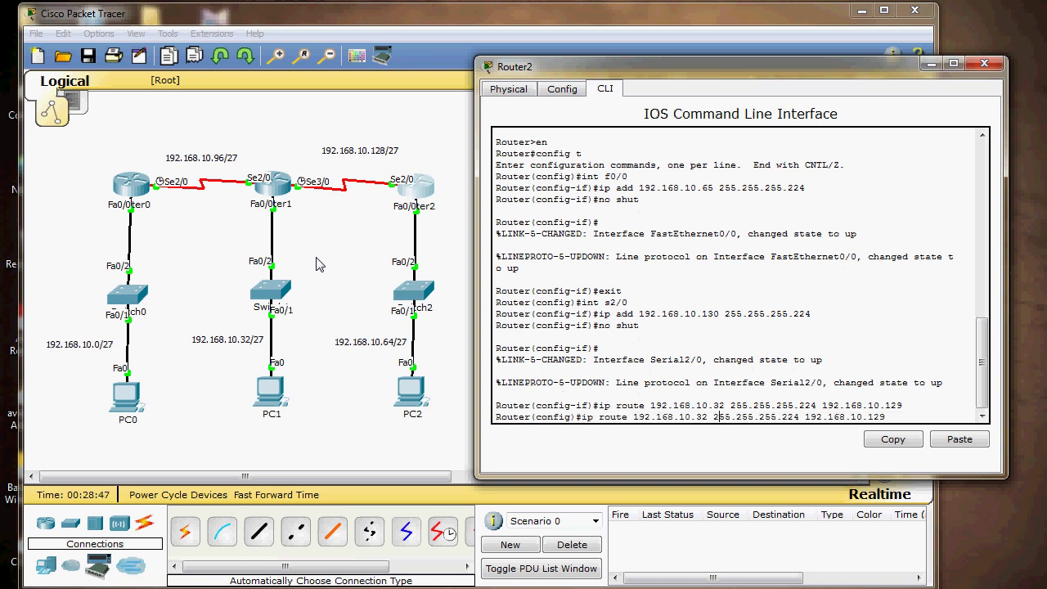
key(Left)
key(Left)
key(Left)
key(Left)
key(Left)
key(Left)
key(Left)
key(Left)
key(Left)
key(Left)
key(Left)
key(Left)
key(Left)
key(Left)
key(Left)
key(Left)
key(Left)
key(Left)
key(Left)
key(Left)
key(BackSpace)
key(BackSpace)
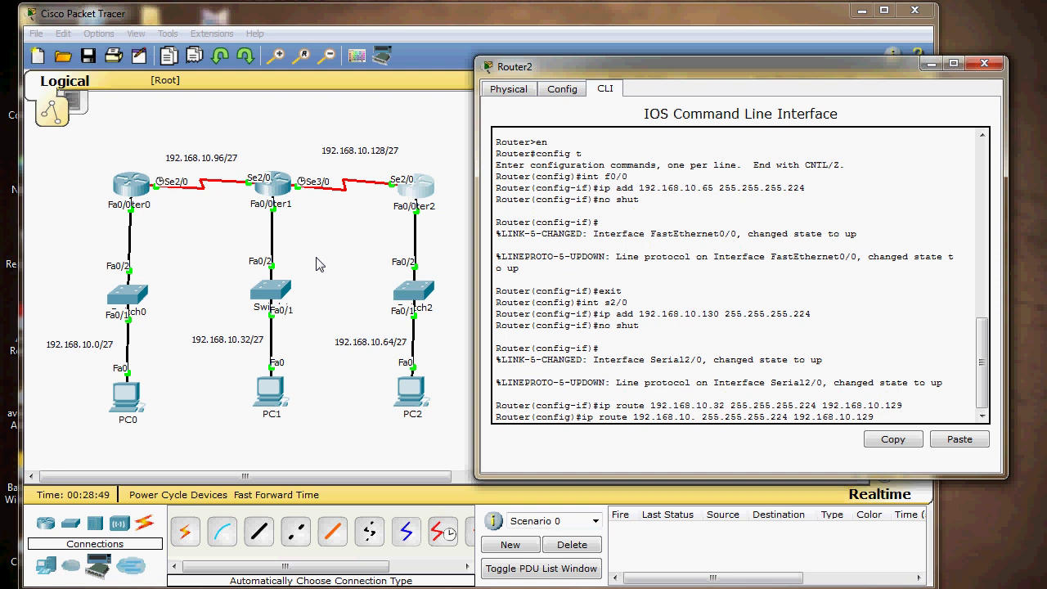
text(96)
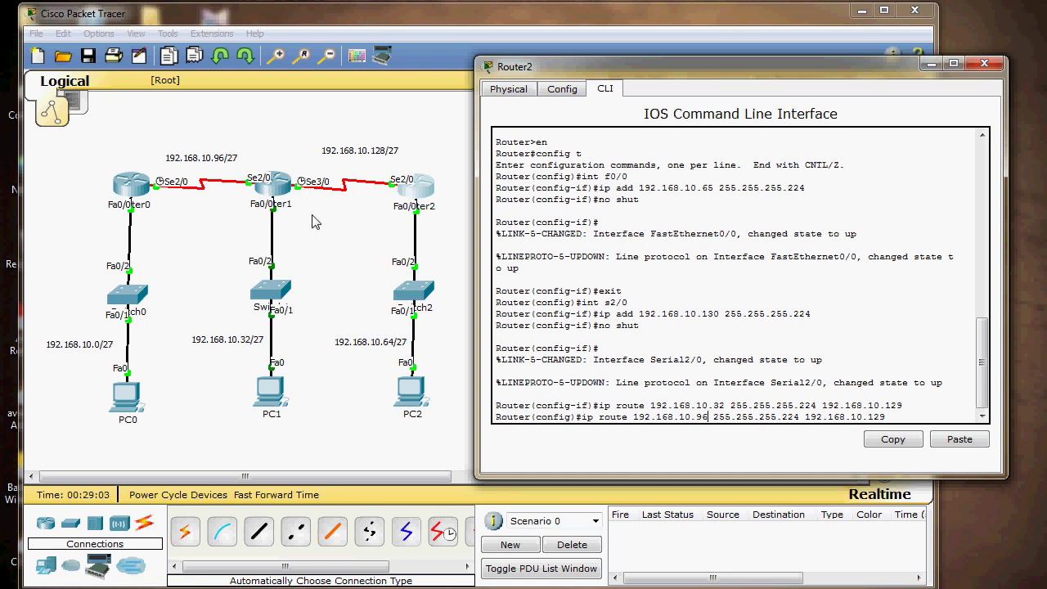
key(Return)
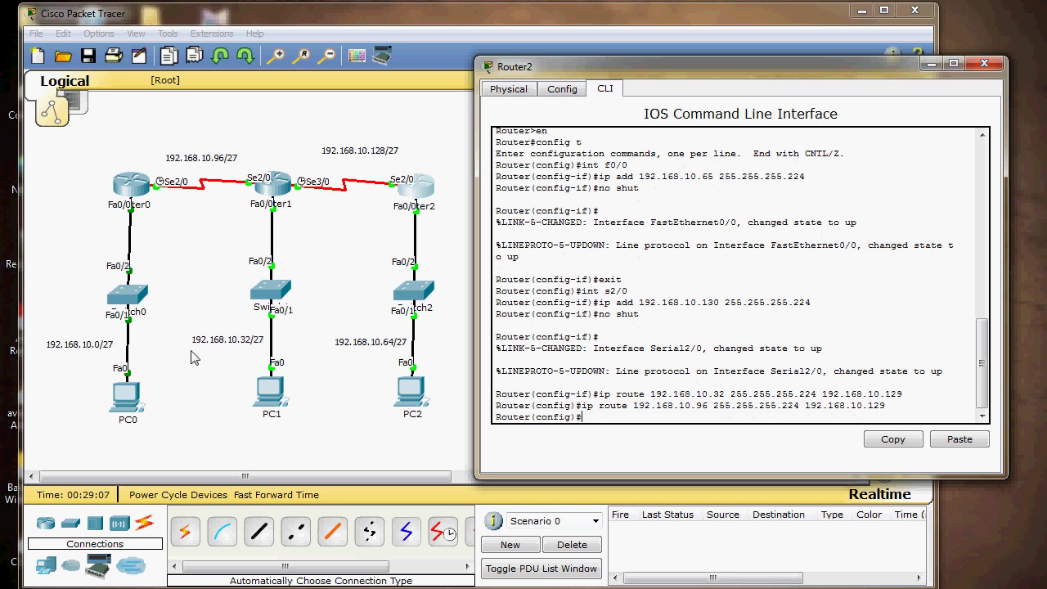
Add a static route on Router2 to 192.168.10.0 with mask 255.255.255.224 via 192.168.10.129, reusing the previous command.
key(Up)
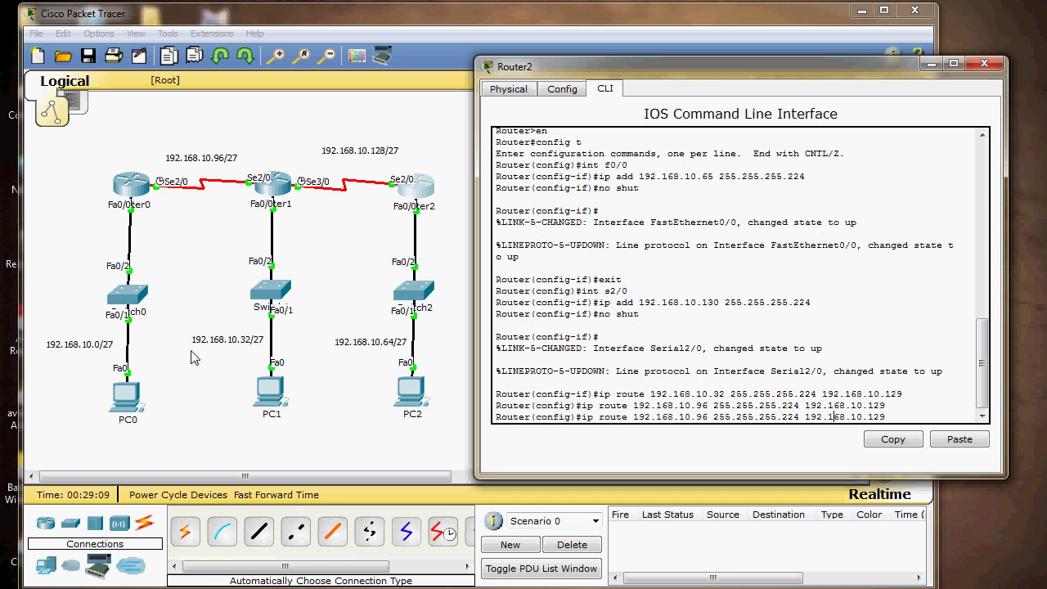
key(Left)
key(Left)
key(Left)
key(Left)
key(Left)
key(Left)
key(Left)
key(Left)
key(Left)
key(Left)
key(Left)
key(Left)
key(Left)
key(Left)
key(Left)
key(Left)
key(Left)
key(Left)
key(Left)
key(Left)
key(BackSpace)
key(BackSpace)
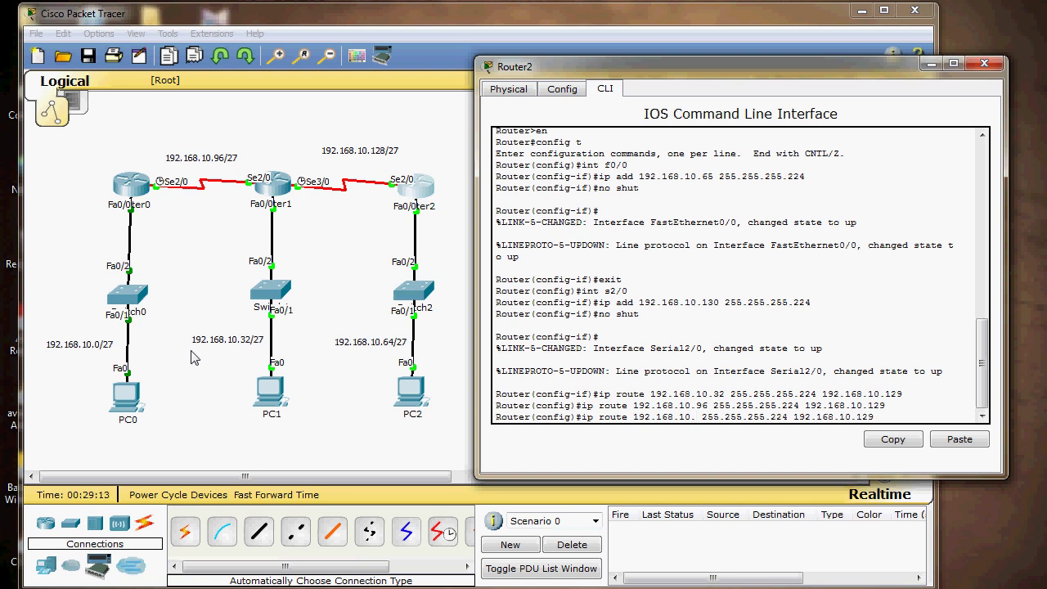
text(0)
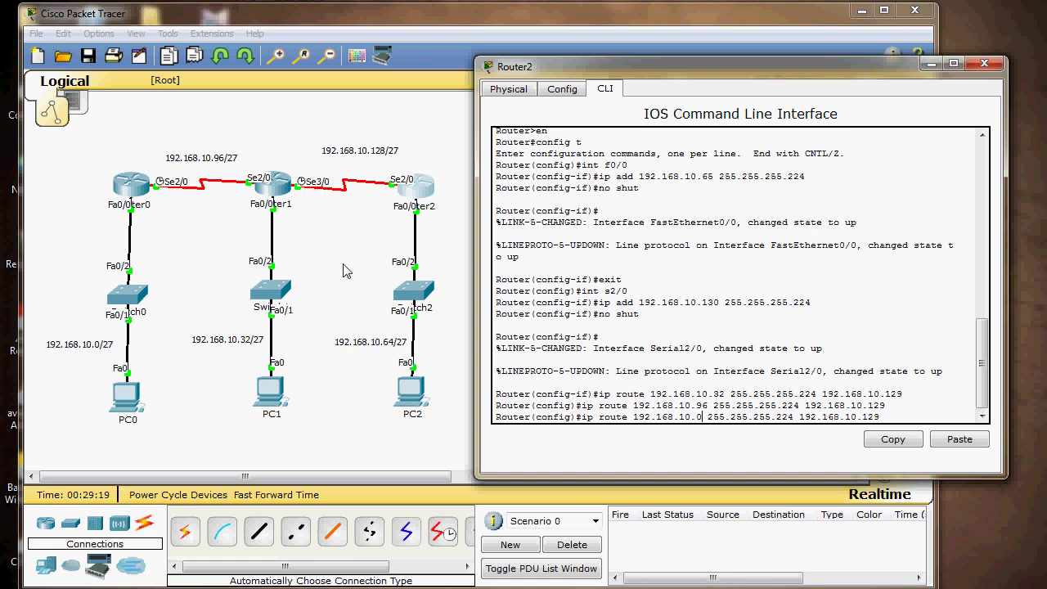
key(Return)
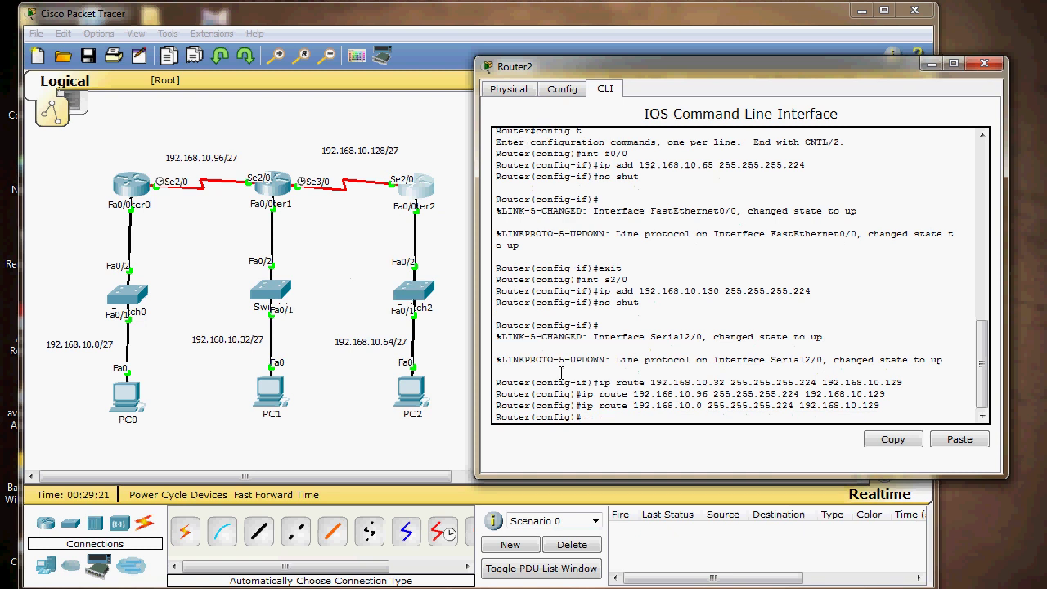
Exit configuration mode on Router2 and display its routing table with show ip route, closing the router window when done.
key(Return)
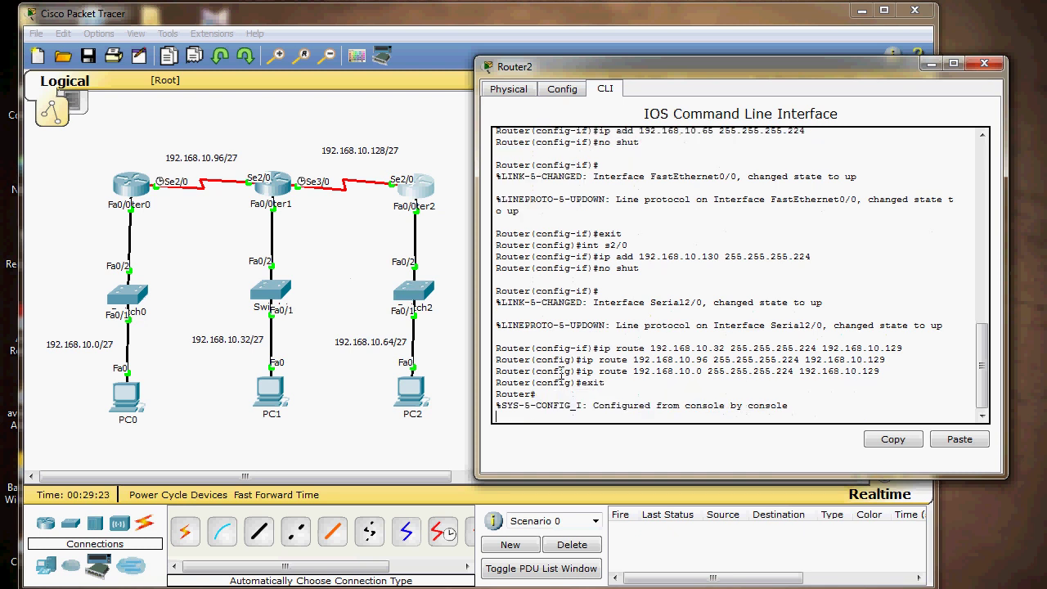
key(Return)
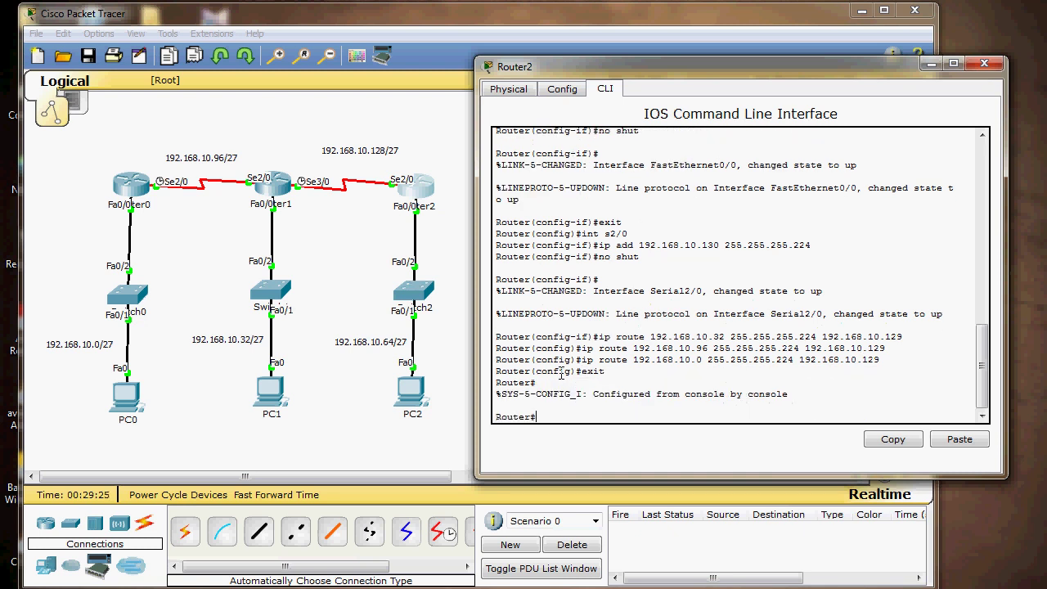
text(show ip route)
key(Return)
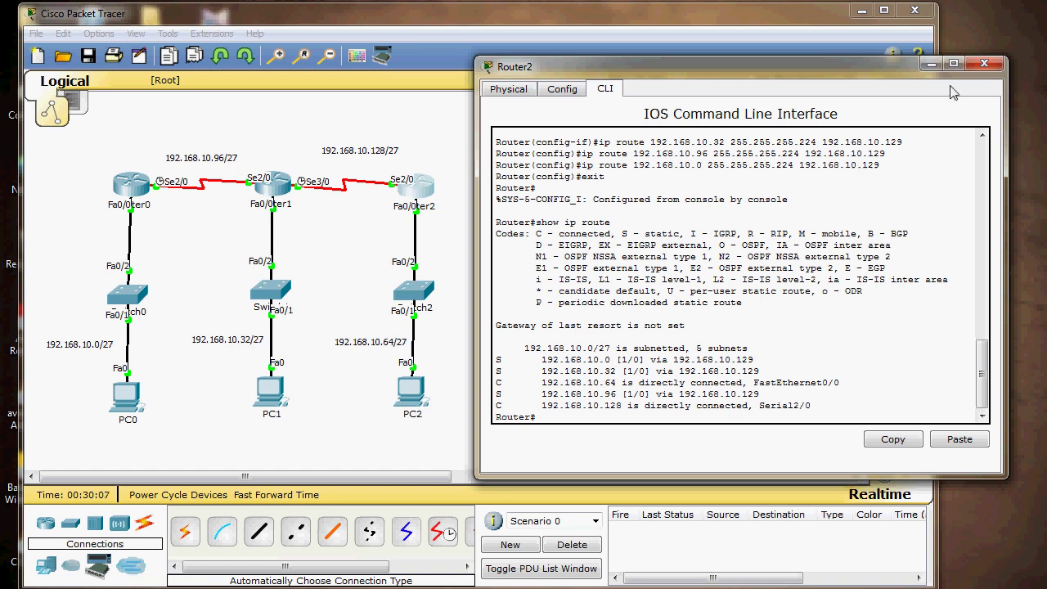
click(981, 65)
Display Router1's routing table with show ip route and examine its static route to 192.168.10.64 against the topology.
click(276, 194)
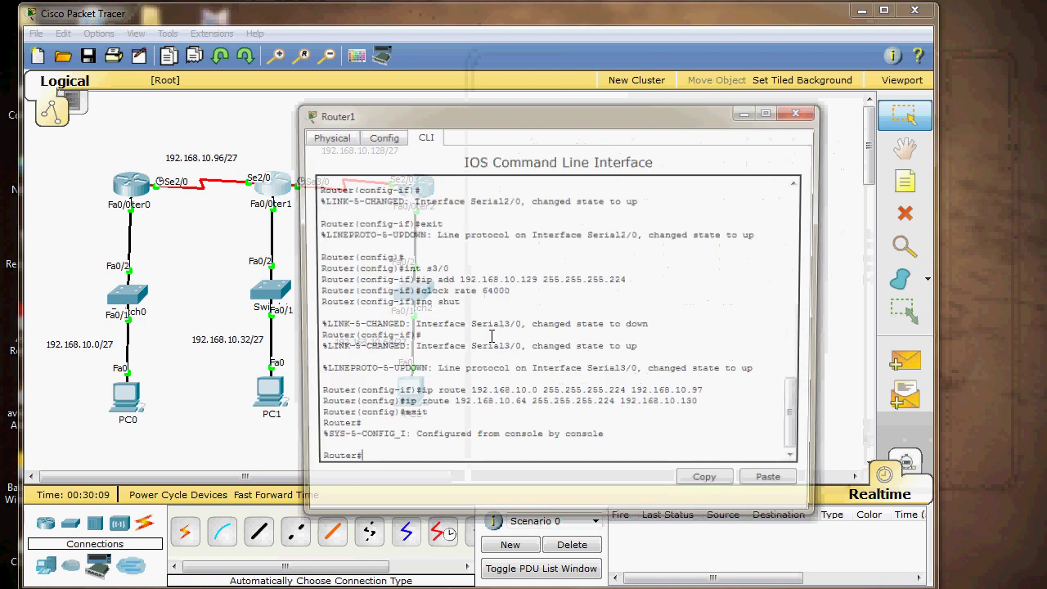
drag(531, 116, 592, 116)
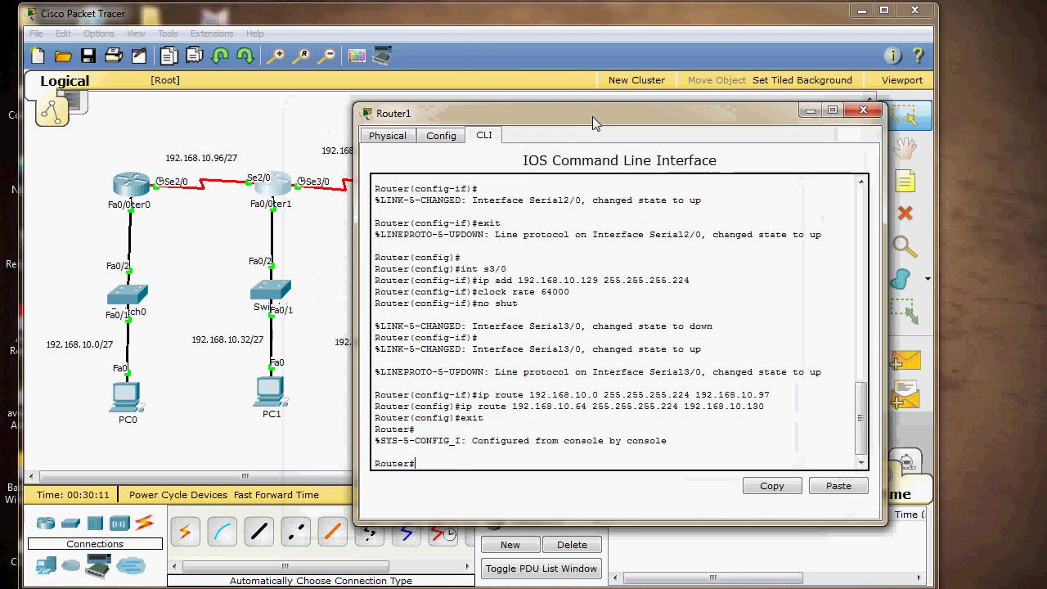
text(show ip route)
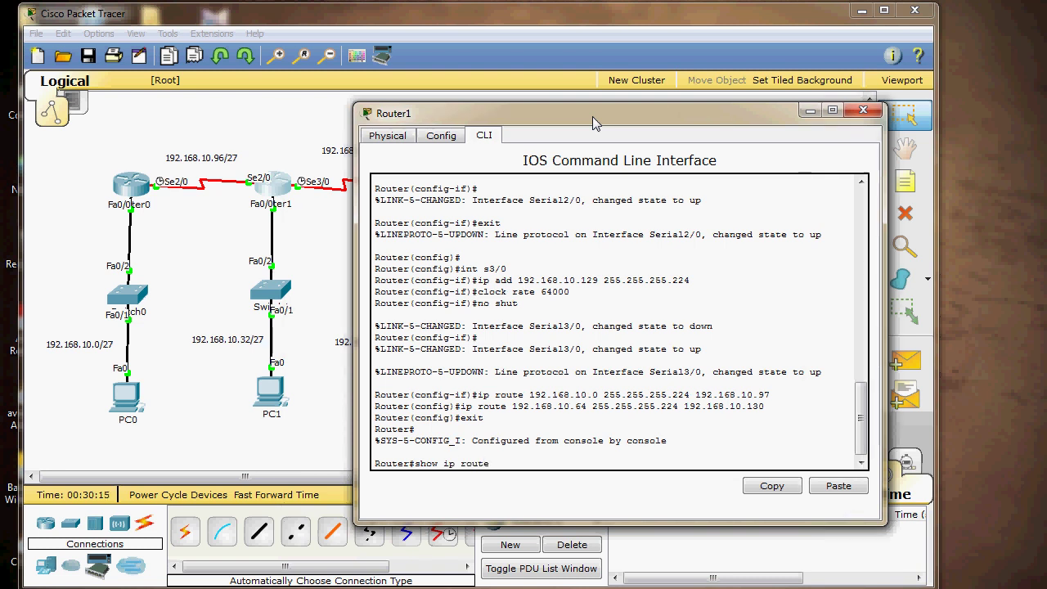
key(Return)
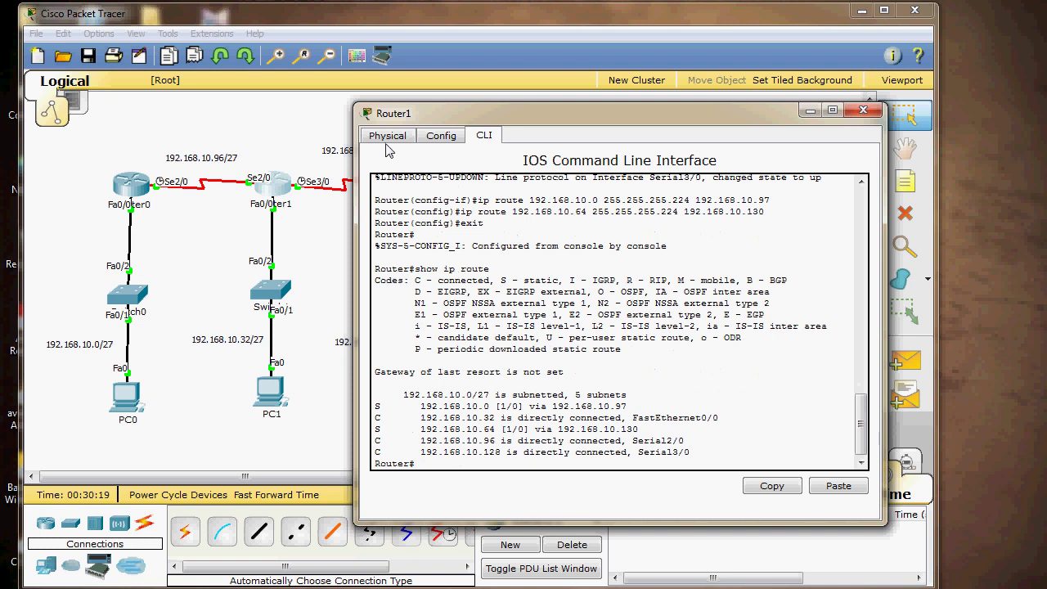
drag(470, 113, 551, 102)
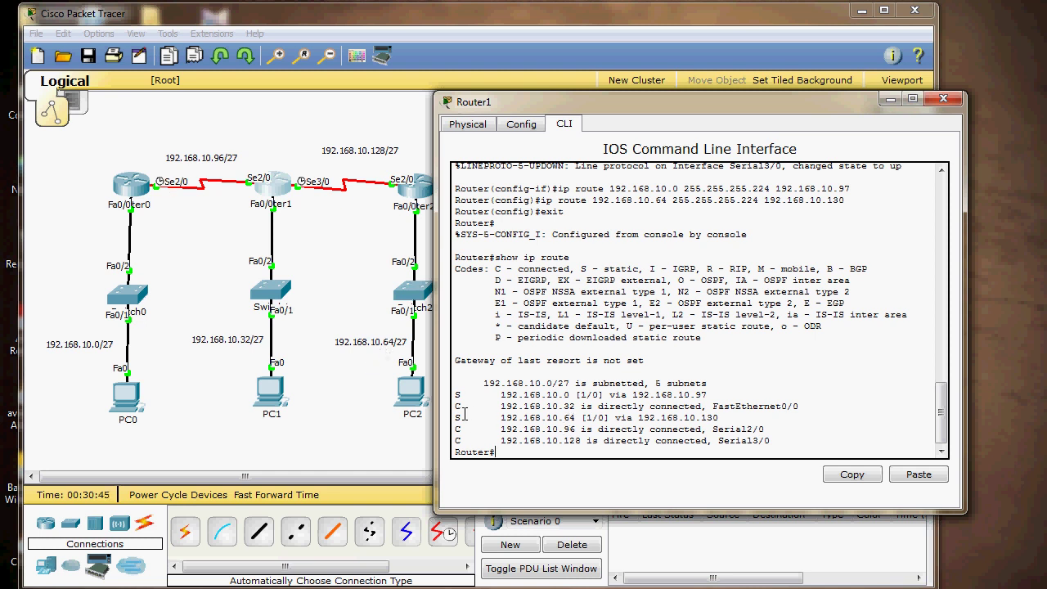
drag(456, 417, 719, 419)
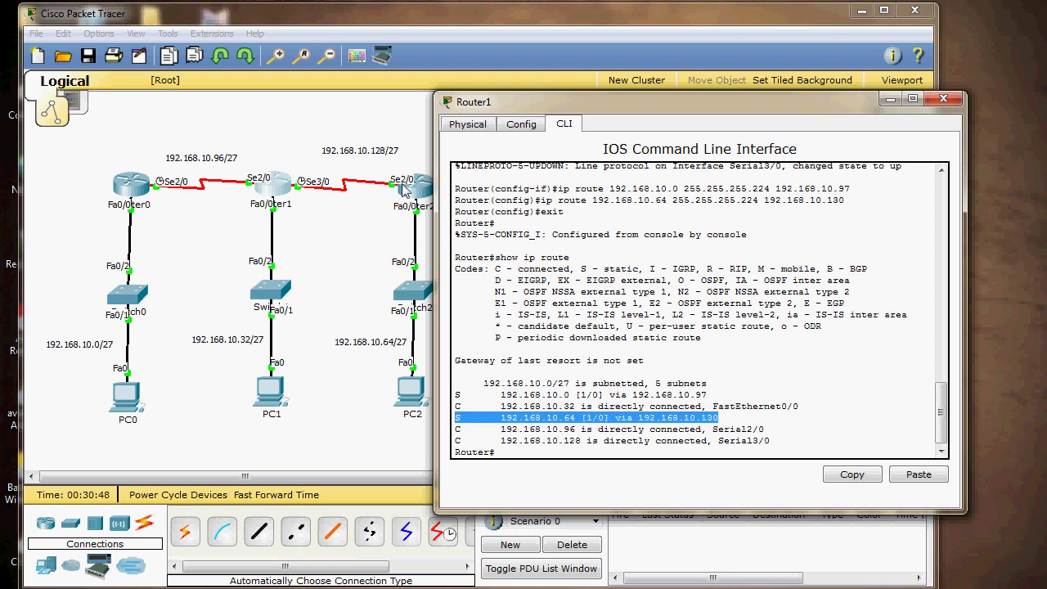
click(747, 338)
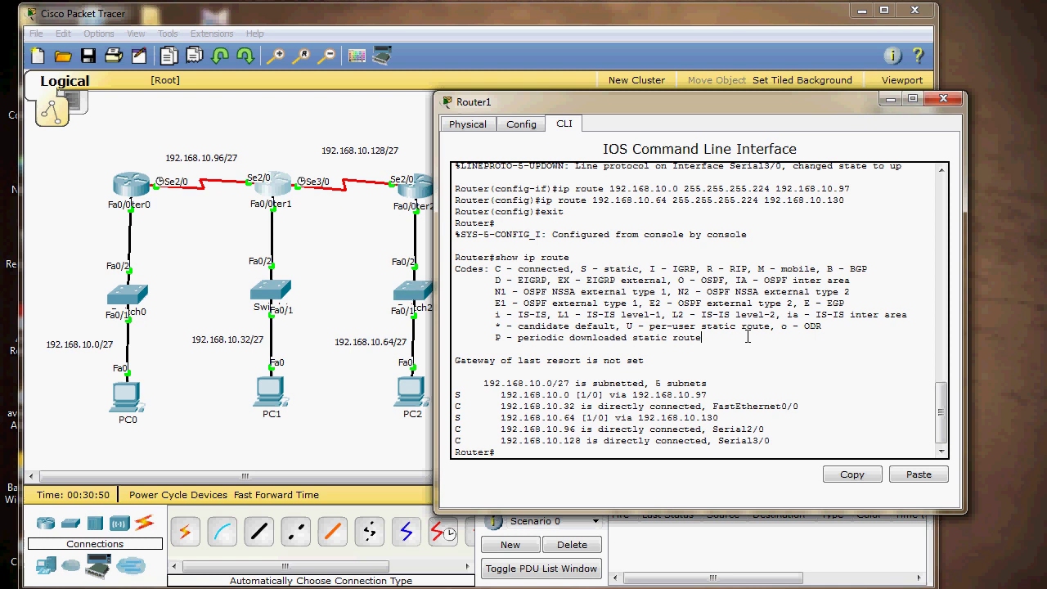
click(933, 101)
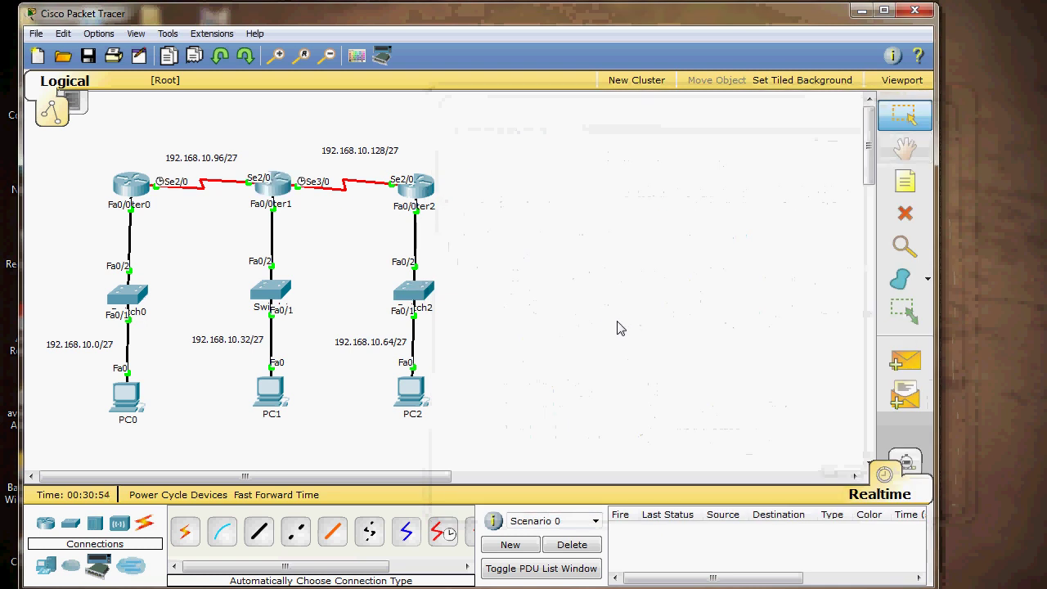
Test connectivity with a simple PDU from PC2 to PC0, and delete the scenario's PDU entry.
click(905, 361)
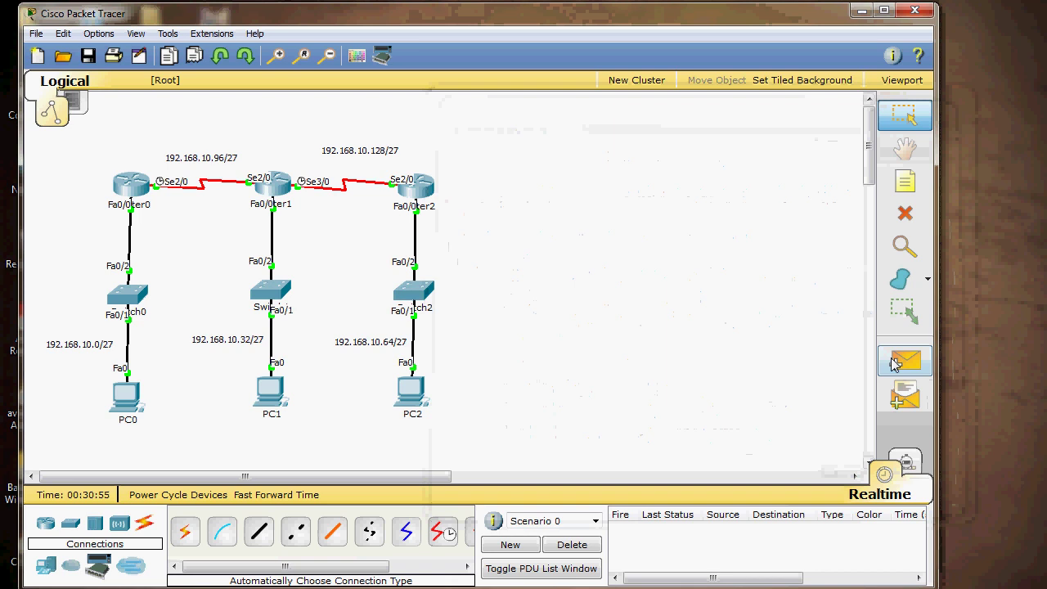
click(415, 396)
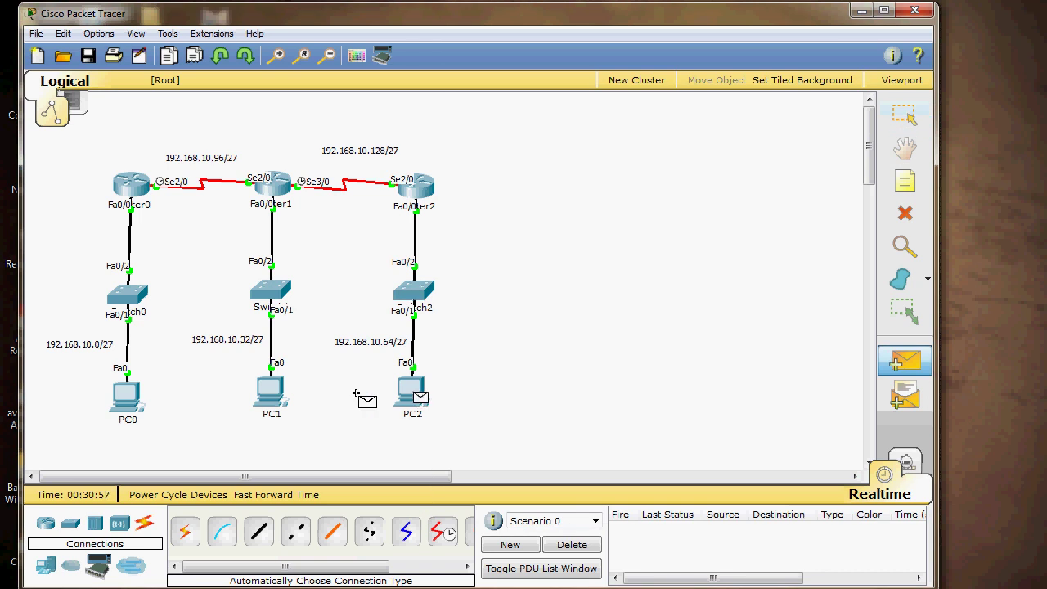
click(131, 396)
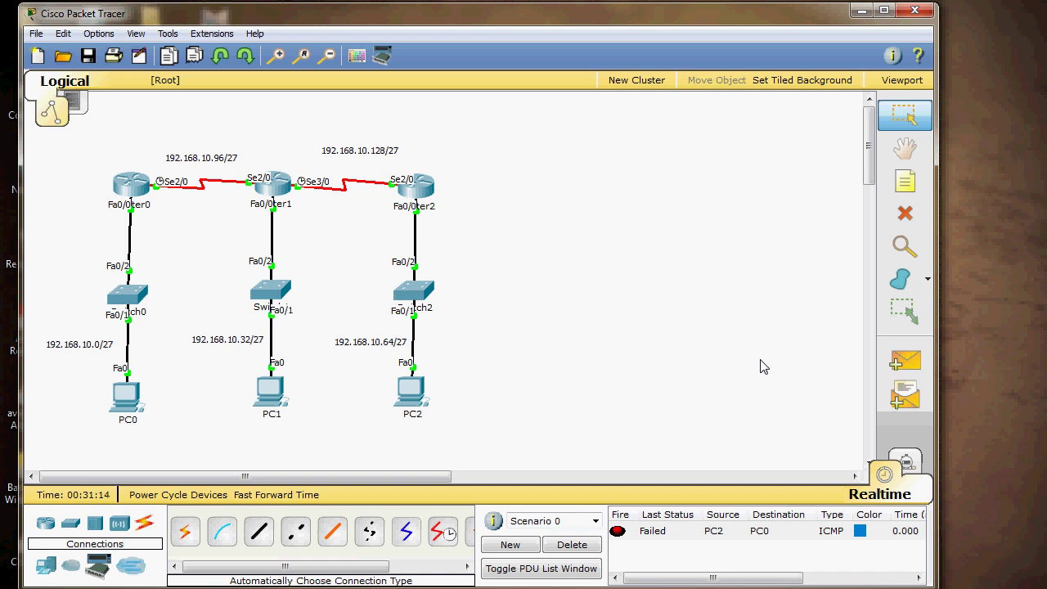
click(572, 544)
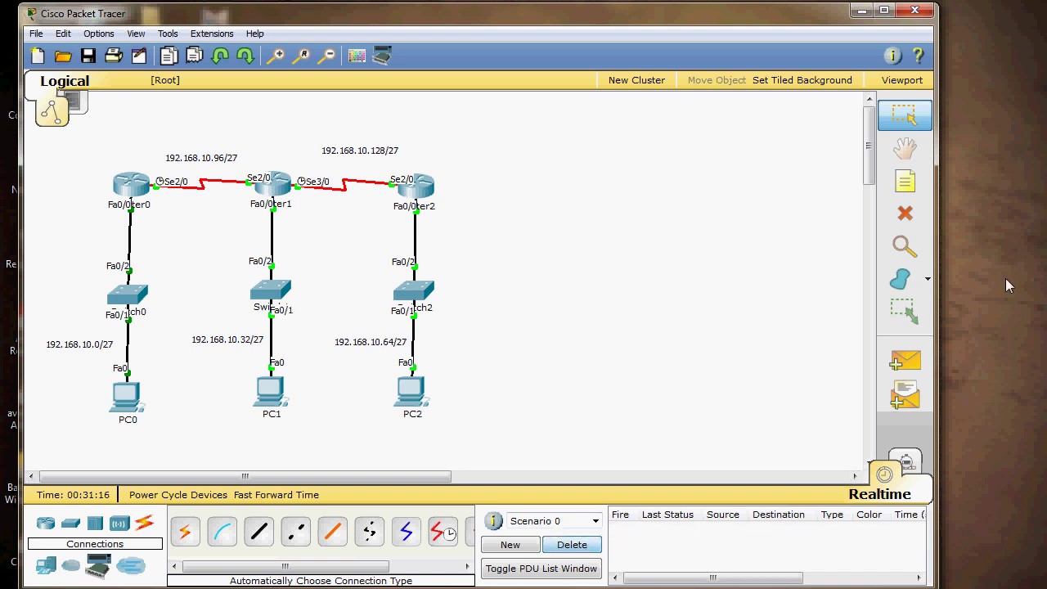
Repeat the simple PDU test from PC2 to PC0.
click(905, 360)
click(412, 391)
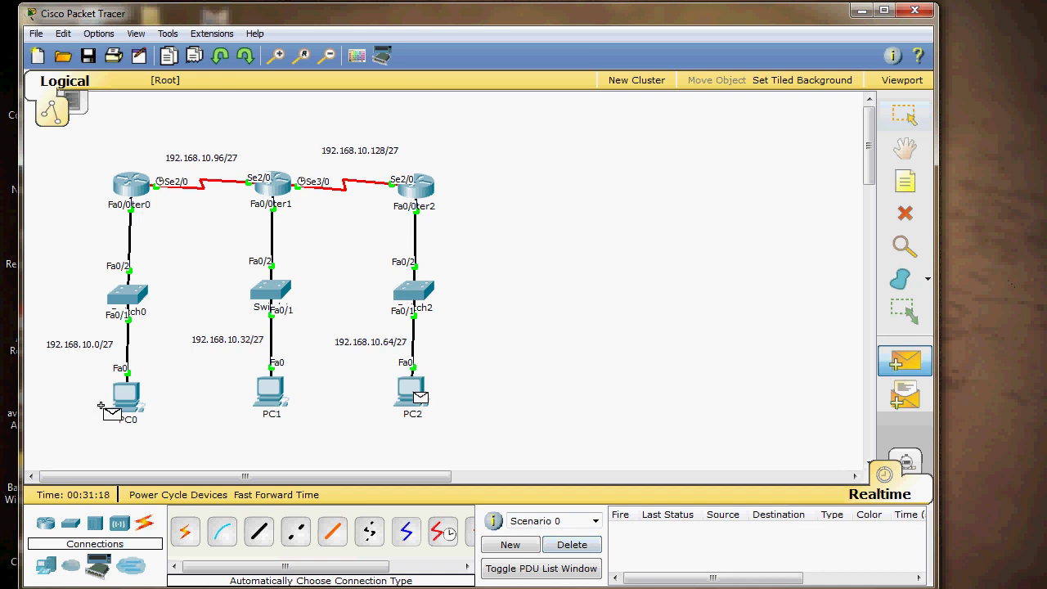
click(115, 398)
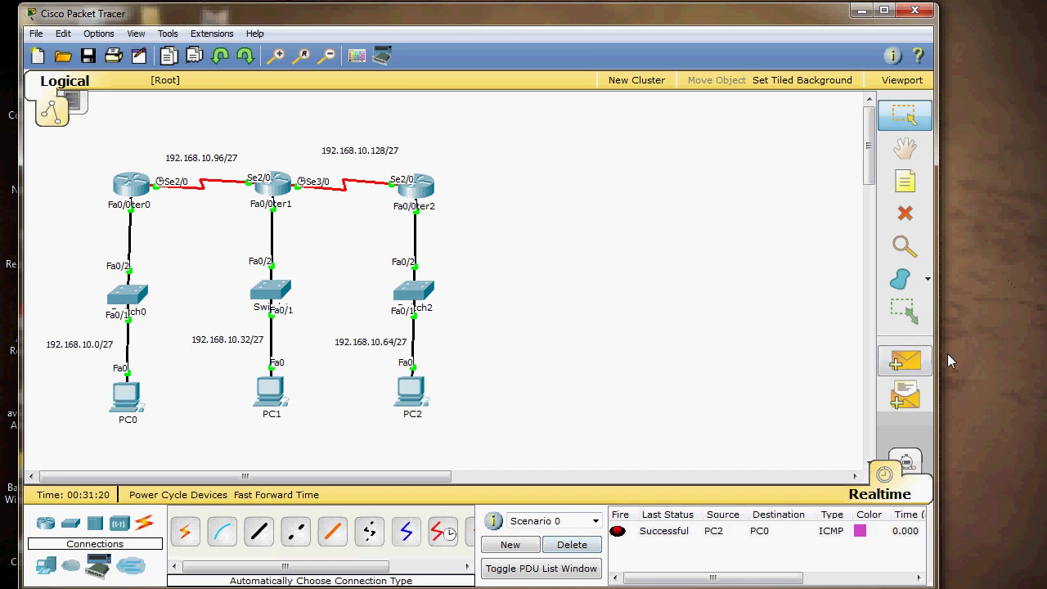
Test connectivity with a simple PDU from PC2 to PC1, and clear all PDU entries from the scenario.
click(905, 361)
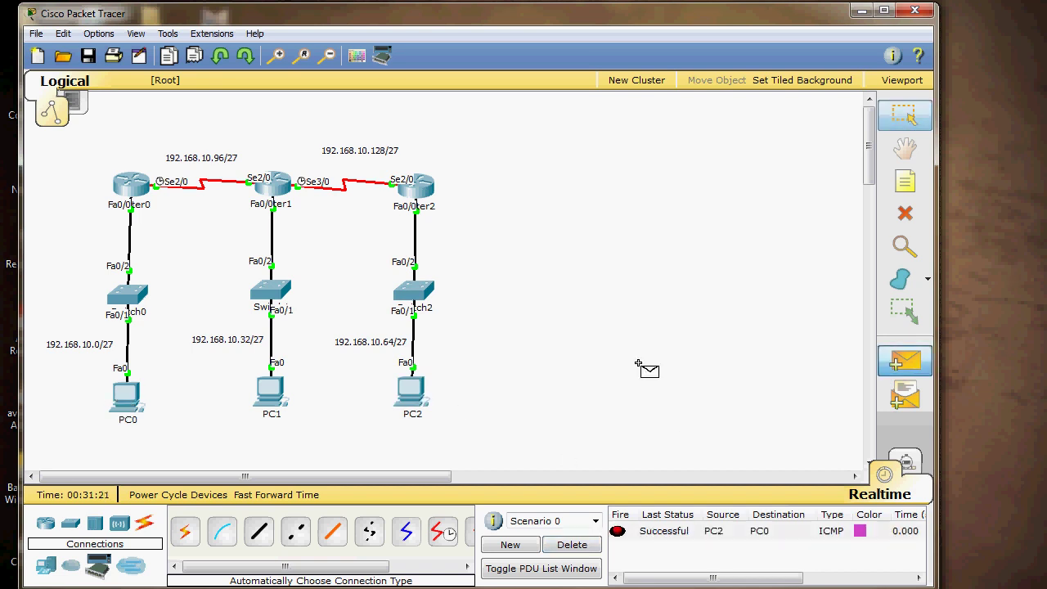
click(400, 394)
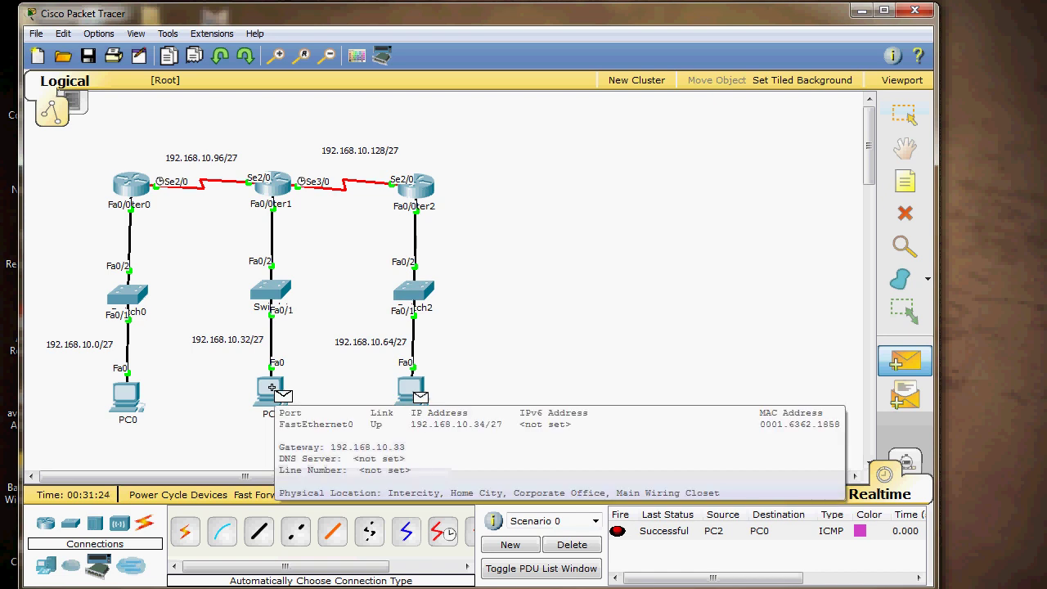
click(273, 388)
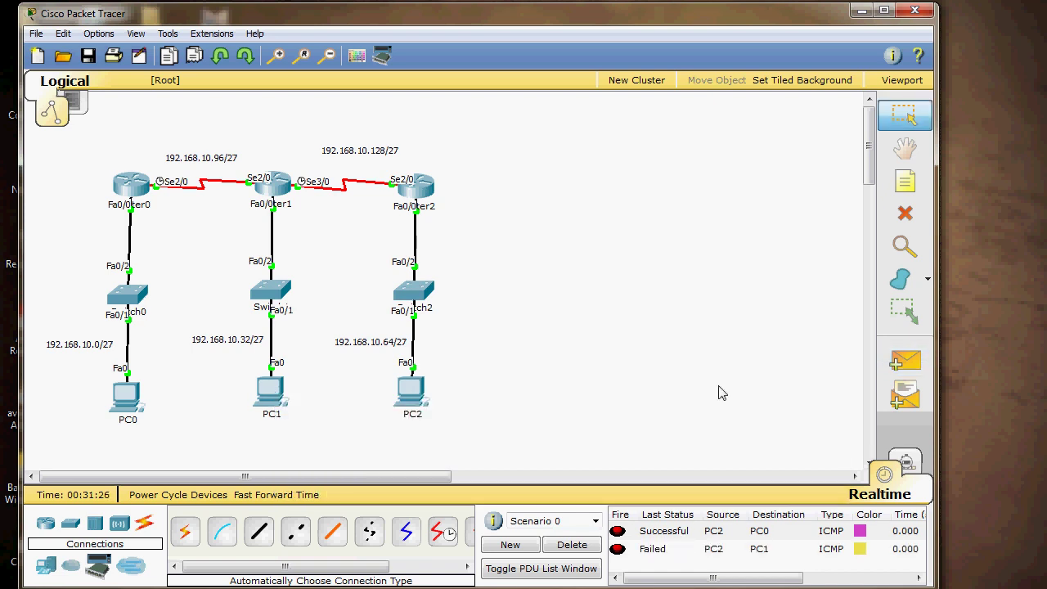
click(568, 546)
Repeat the simple PDU test from PC2 to PC1 and delete its entry from the scenario.
click(921, 366)
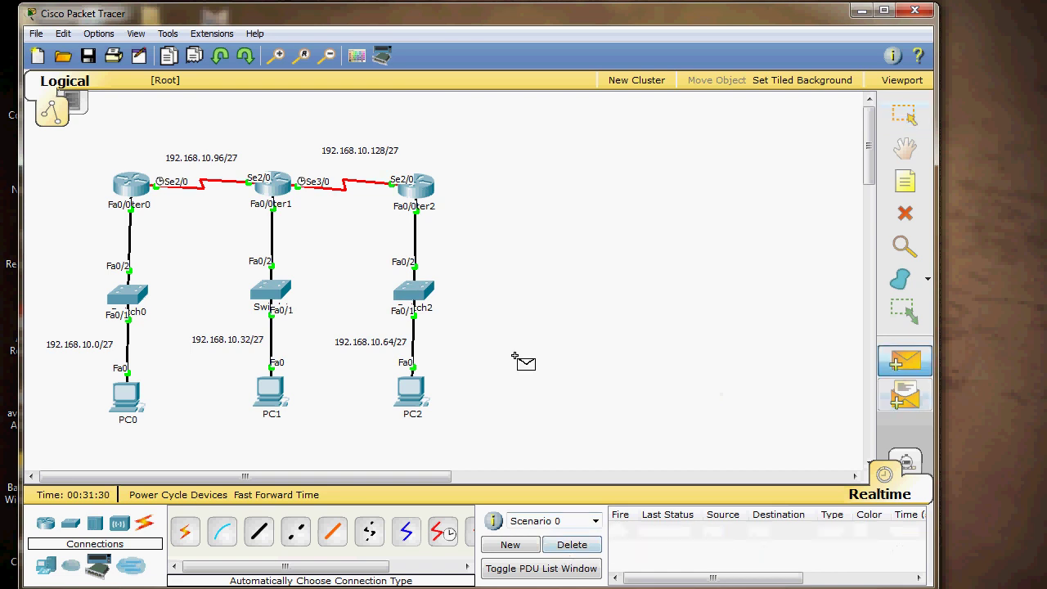
click(410, 394)
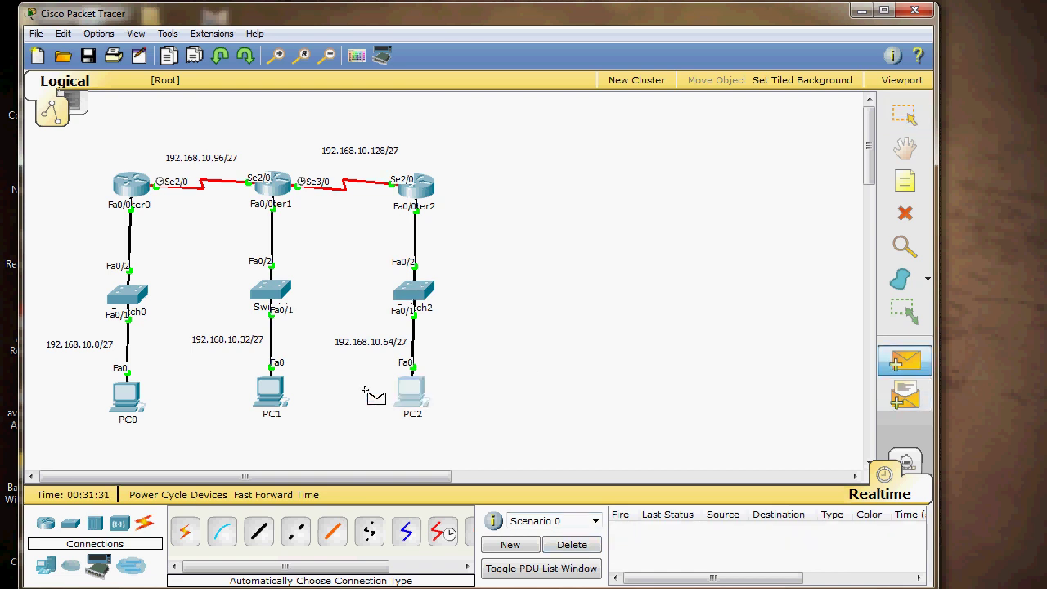
click(271, 387)
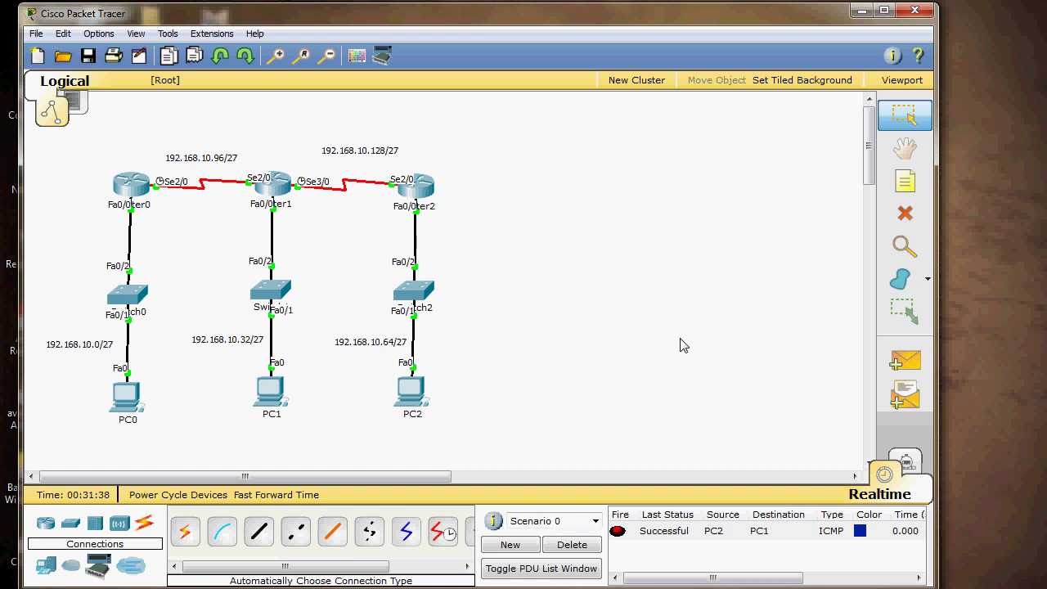
click(578, 544)
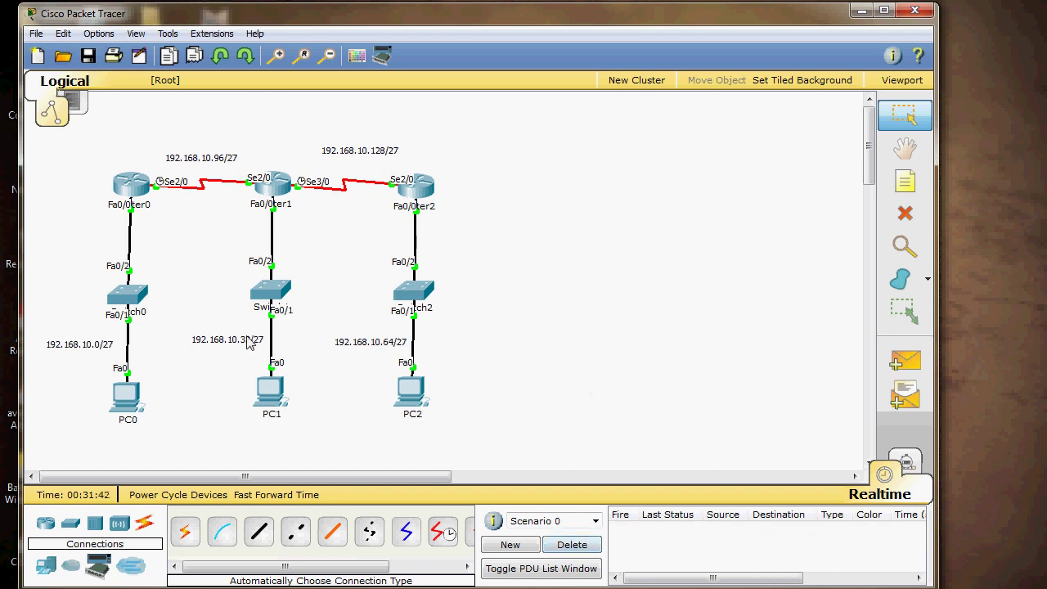
Ping 192.168.10.66 from PC0's Command Prompt, keeping the topology in view, and close PC0's window.
click(128, 406)
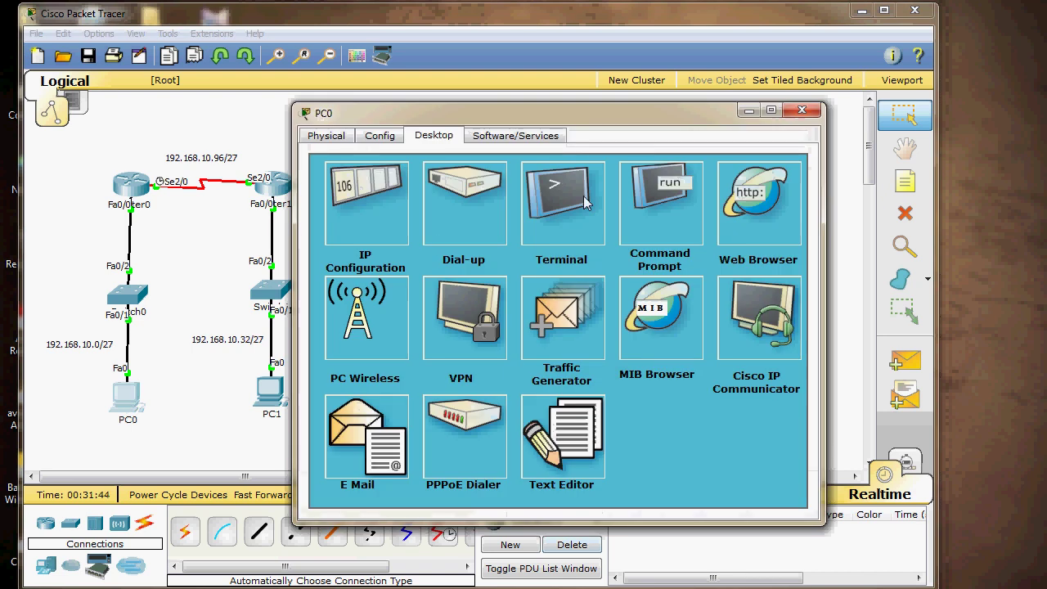
click(649, 203)
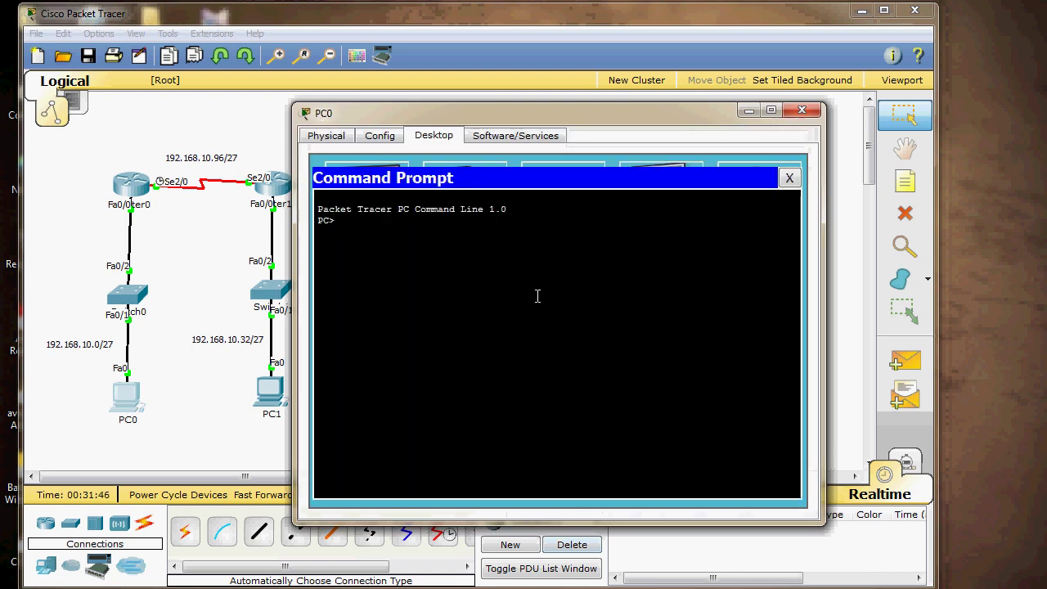
text(ping)
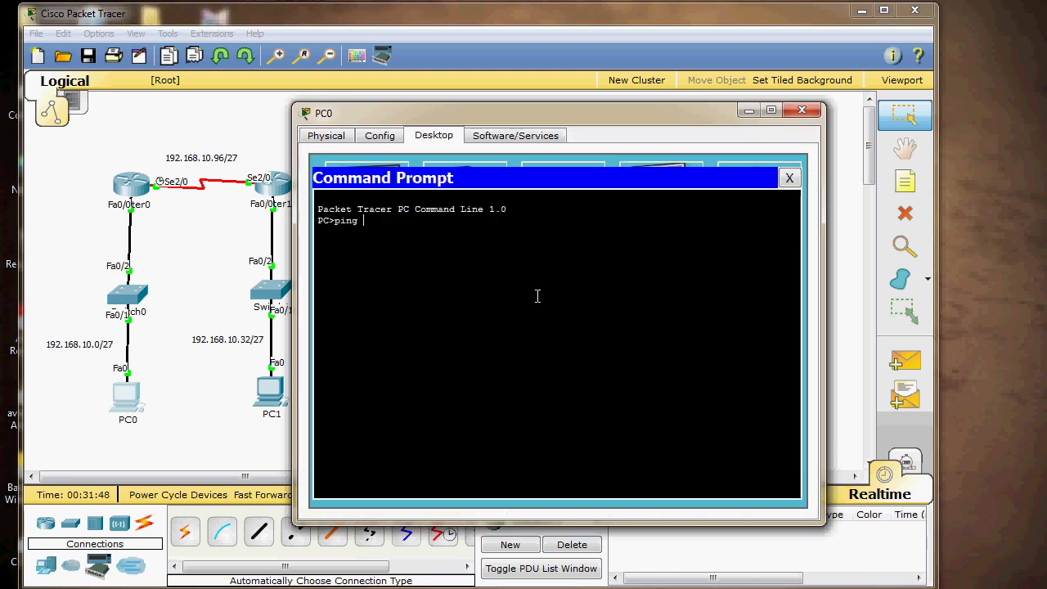
drag(575, 108, 793, 111)
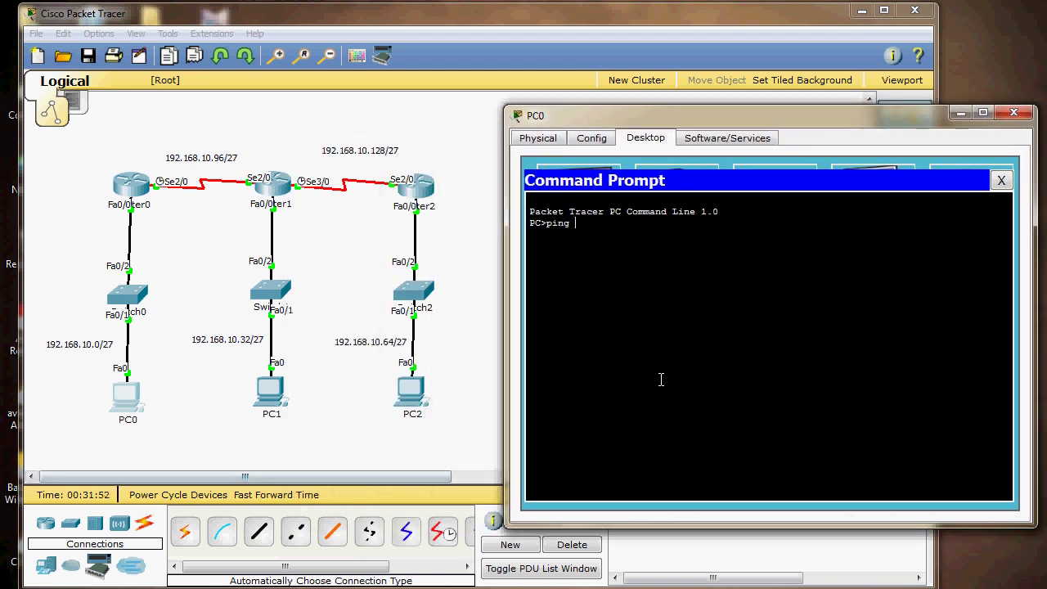
text(g 192.168.)
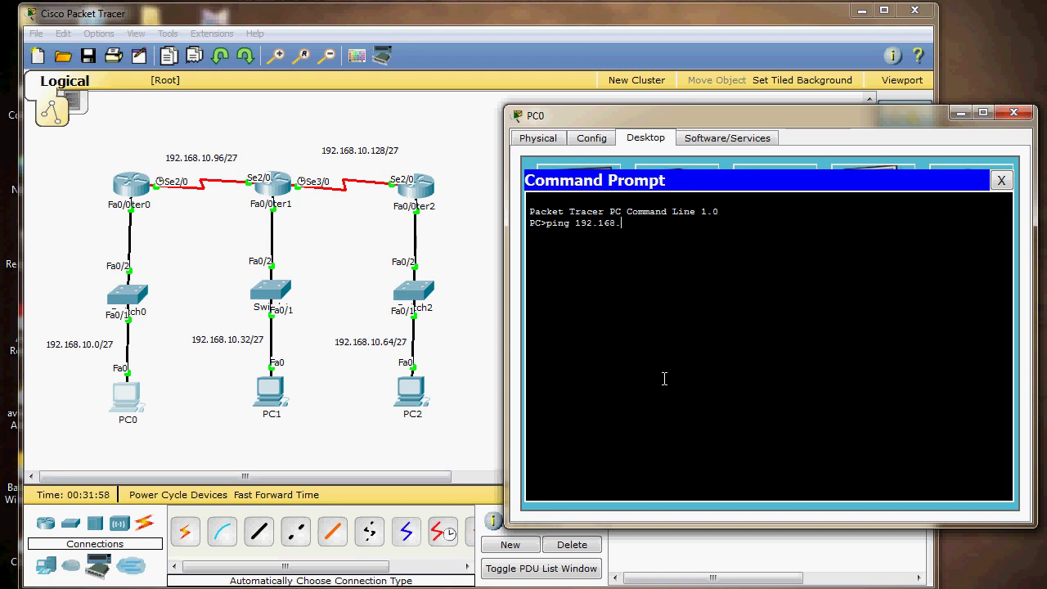
text(10.)
text(66)
key(Return)
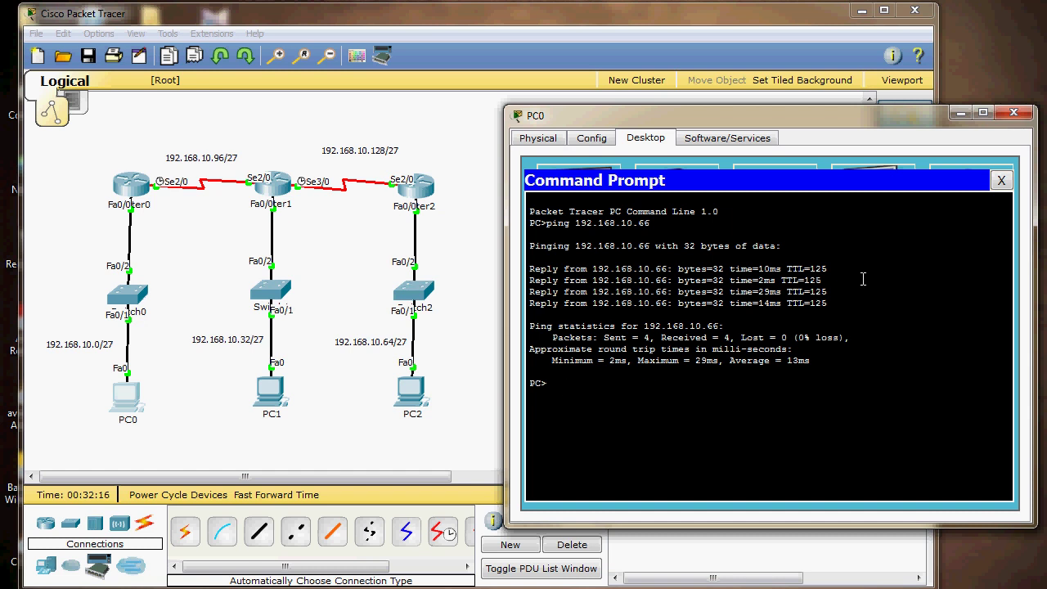
click(1003, 182)
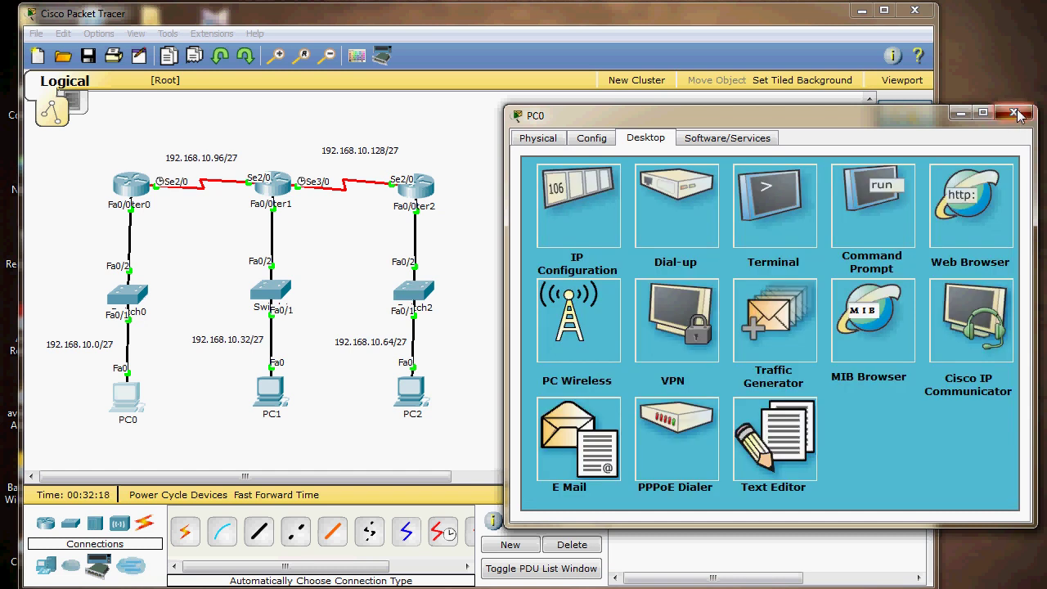
click(1014, 113)
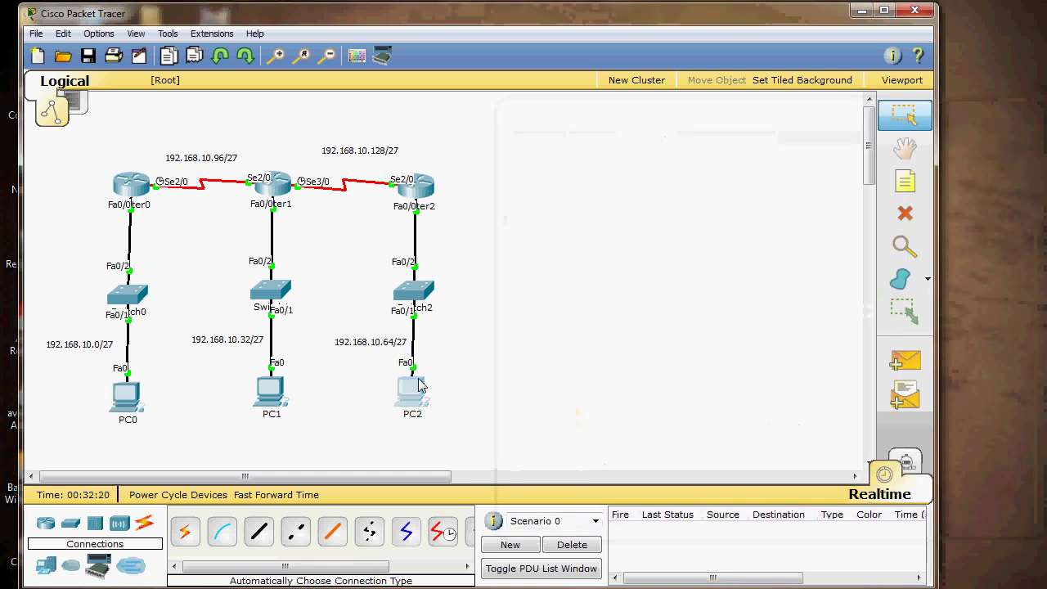
Ping 192.168.10.34 from PC2's Command Prompt and close PC2's window.
click(420, 386)
drag(561, 118, 699, 87)
click(794, 171)
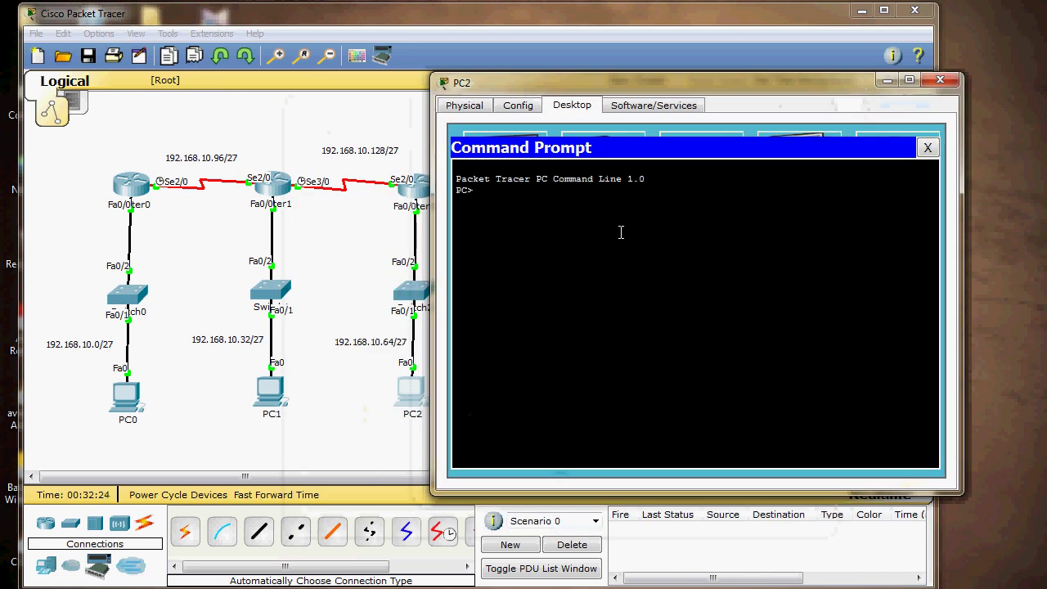
text(ping)
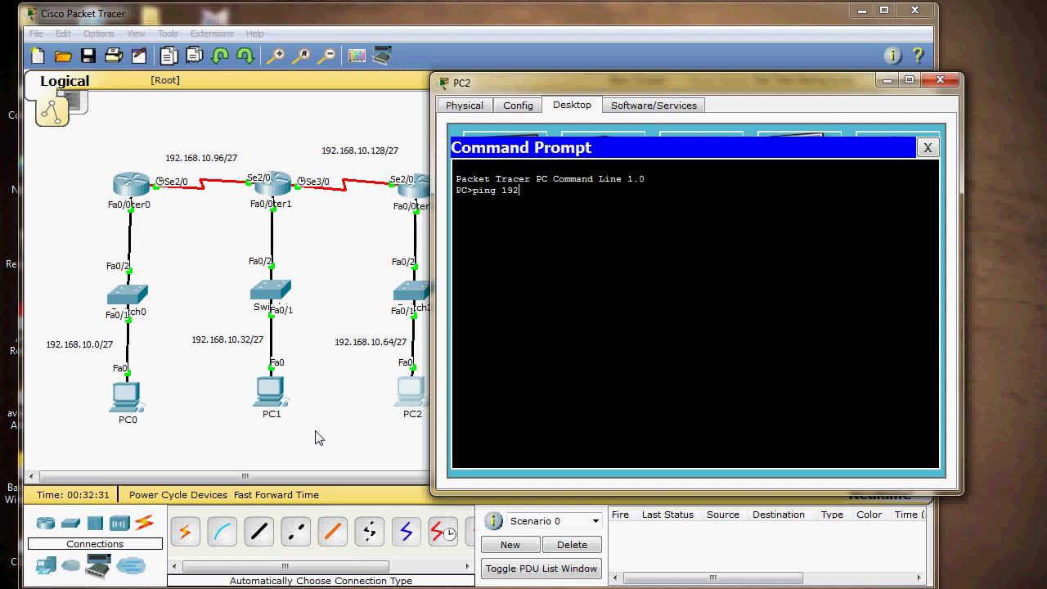
text(192.168.10.34)
key(Return)
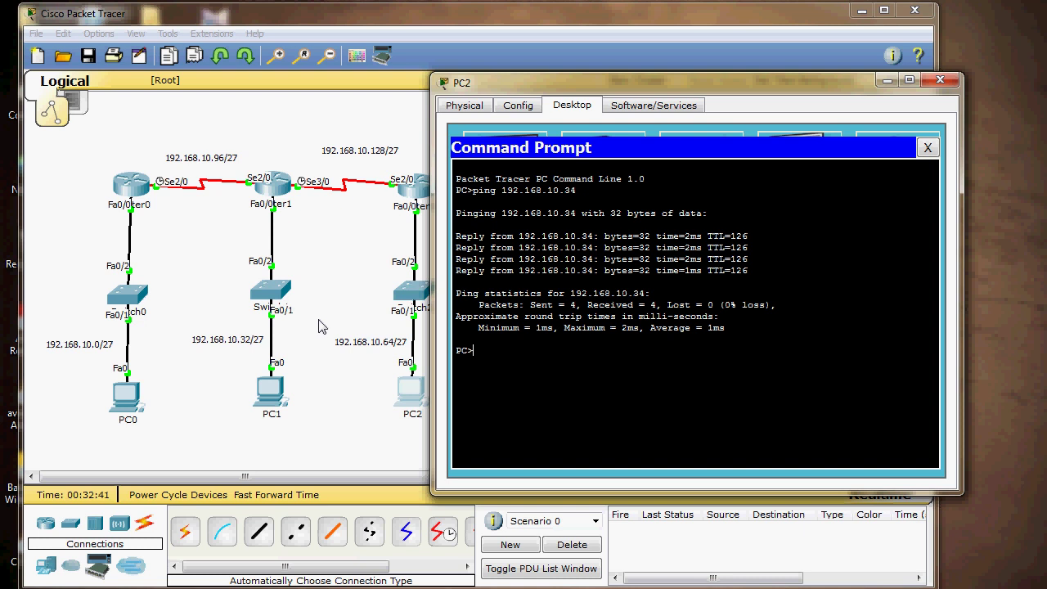
click(925, 150)
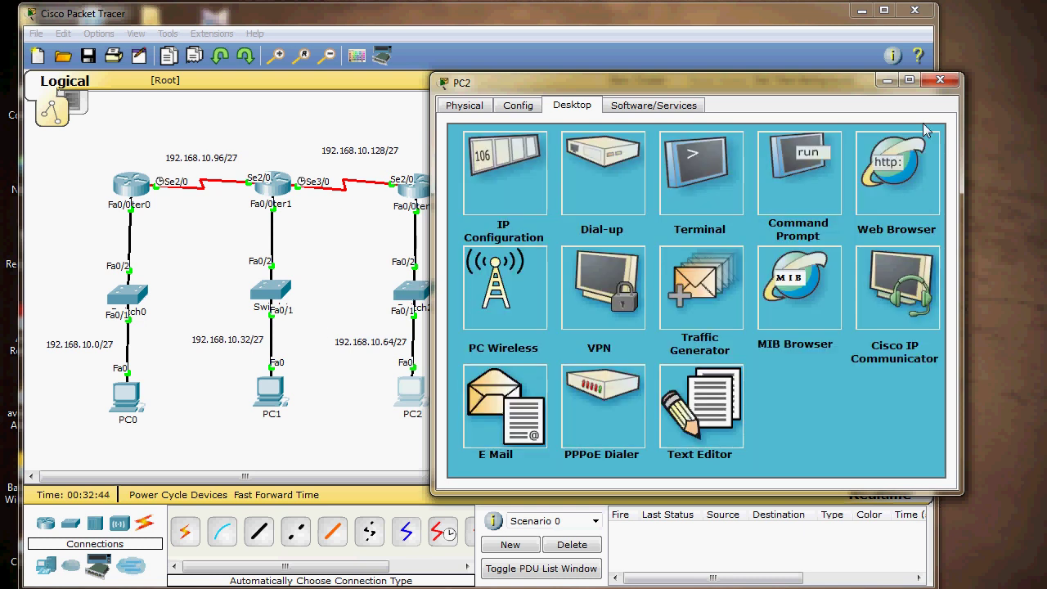
click(940, 80)
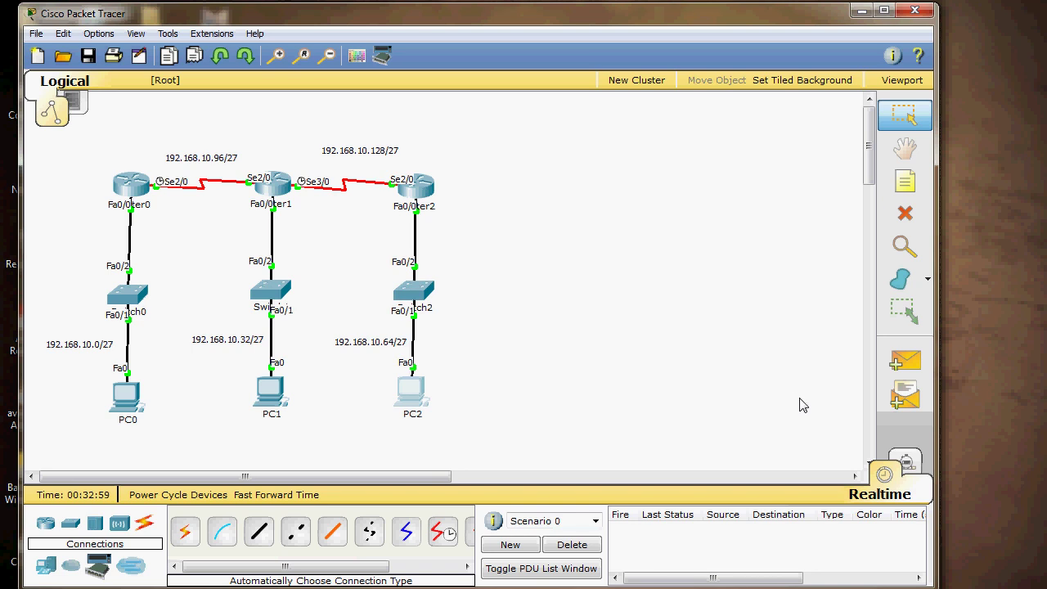
right_click(814, 587)
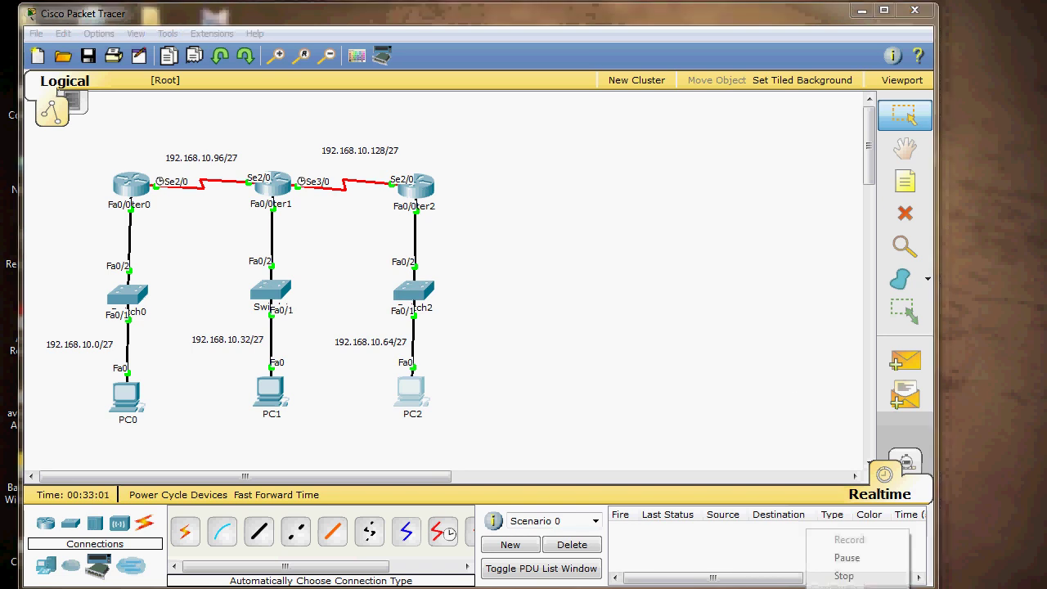